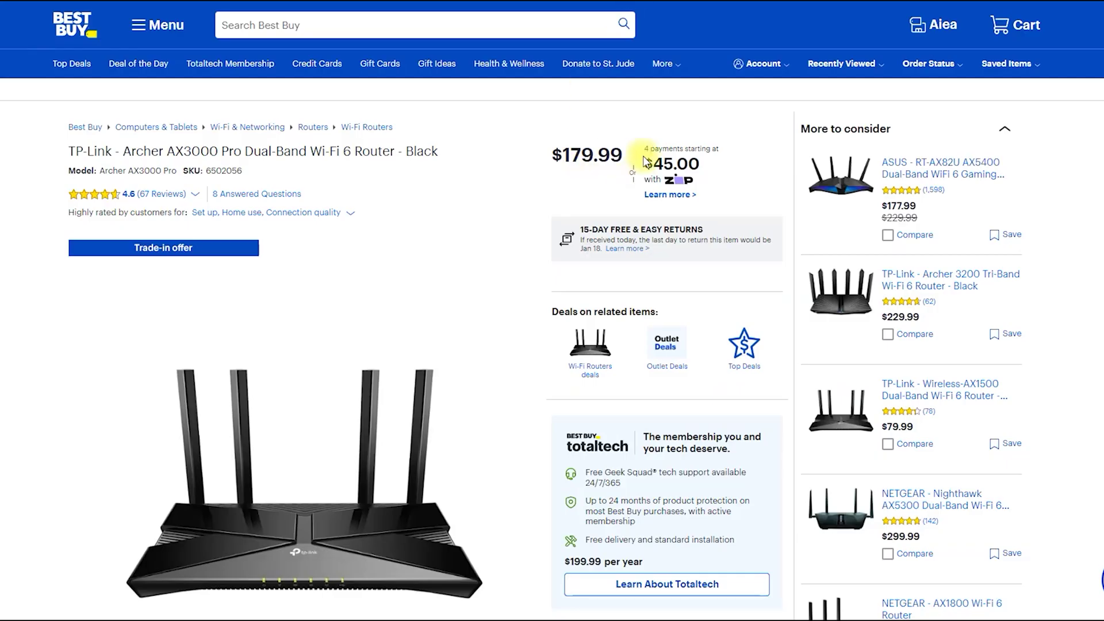
Step: Circle the $179.99 Best Buy price, then circle the Amazon AX50 style options and underline AX3000, AX5400 and AX6000
{"action": "mouse_move", "coordinate": [623, 192]}
{"action": "left_mouse_down"}
{"action": "mouse_move", "coordinate": [569, 126]}
{"action": "mouse_move", "coordinate": [620, 192]}
{"action": "left_mouse_up"}
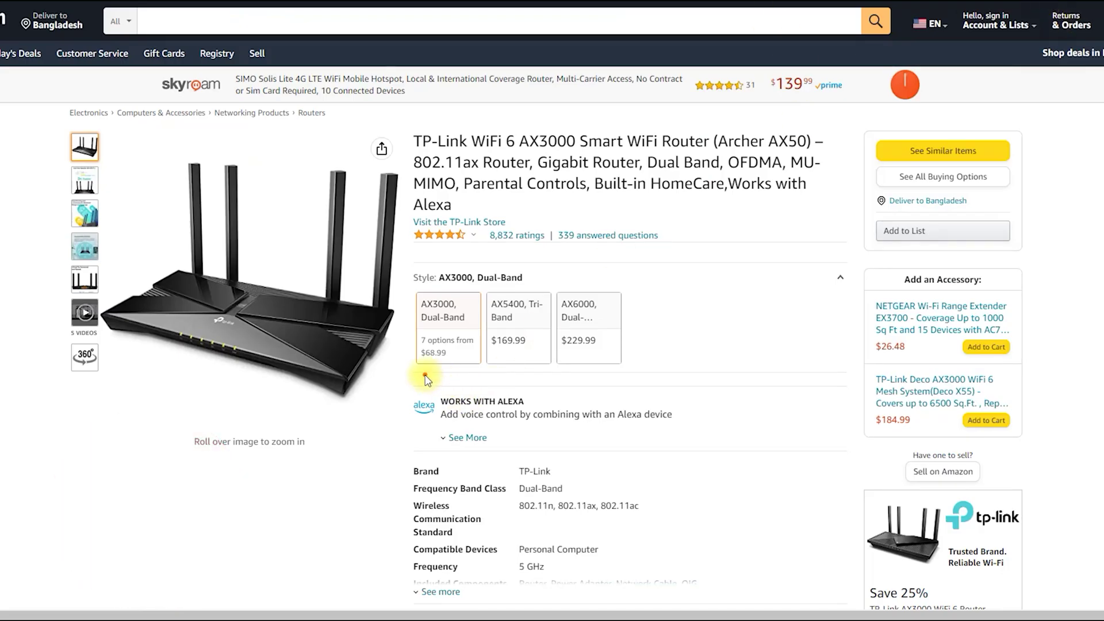
{"action": "mouse_move", "coordinate": [426, 379]}
{"action": "left_mouse_down"}
{"action": "mouse_move", "coordinate": [497, 374]}
{"action": "mouse_move", "coordinate": [662, 333]}
{"action": "mouse_move", "coordinate": [437, 276]}
{"action": "mouse_move", "coordinate": [400, 356]}
{"action": "mouse_move", "coordinate": [469, 330]}
{"action": "mouse_move", "coordinate": [543, 326]}
{"action": "left_mouse_up"}
{"action": "left_click_drag", "start_coordinate": [563, 328], "coordinate": [593, 328]}
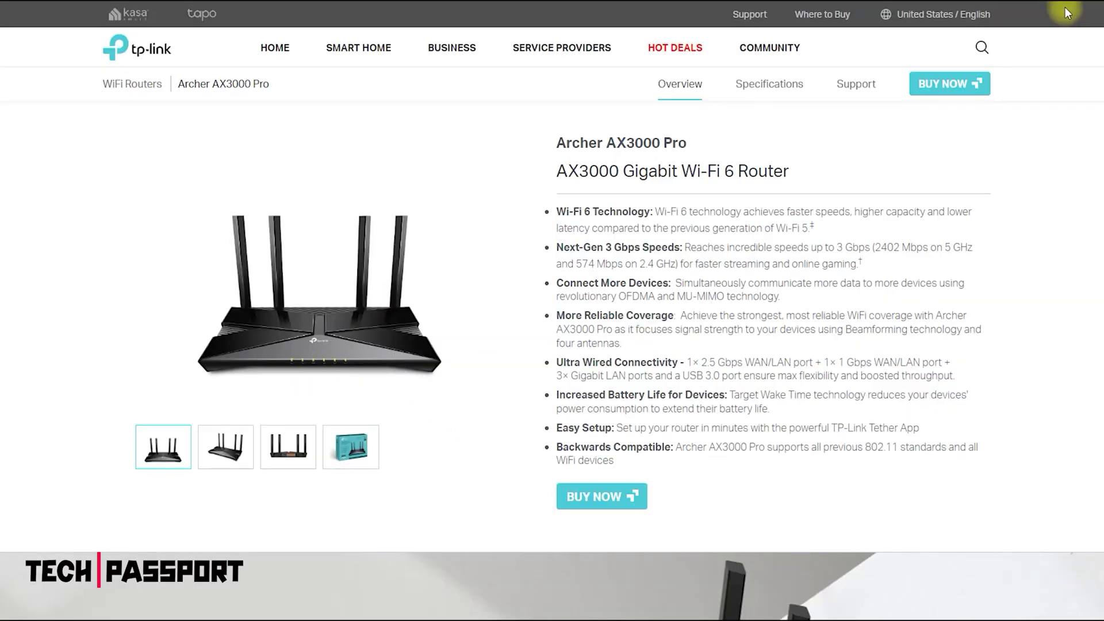
Step: Scroll the Archer AX3000 Pro Overview page down to its Dimension and Ports section
{"action": "scroll", "coordinate": [552, 322], "scroll_direction": "down", "scroll_amount": 9}
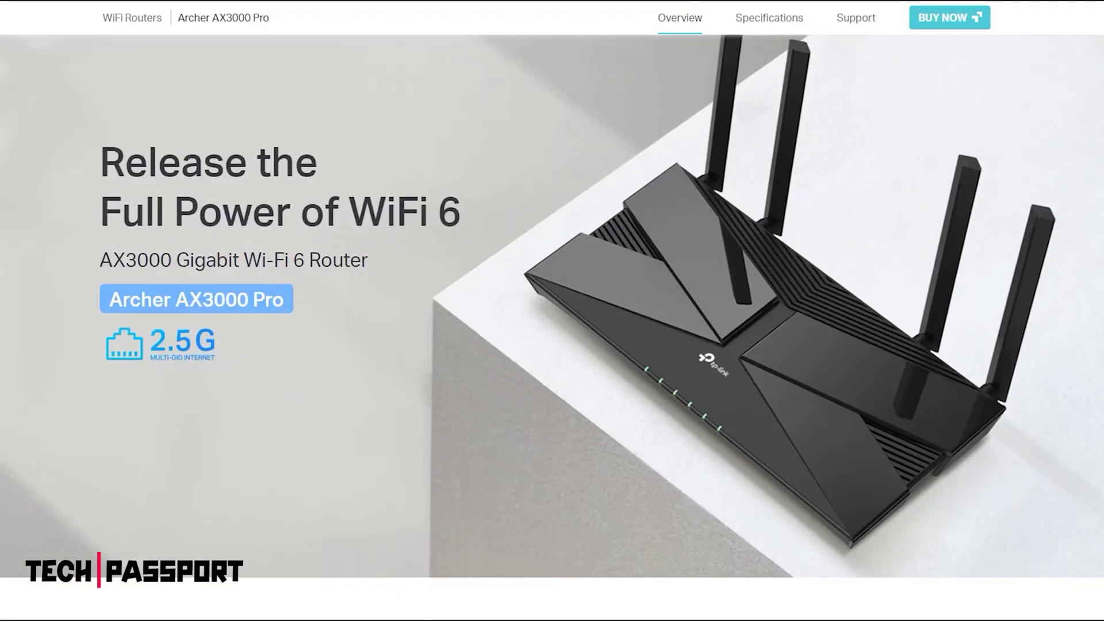
{"action": "scroll", "coordinate": [552, 322], "scroll_direction": "down", "scroll_amount": 9}
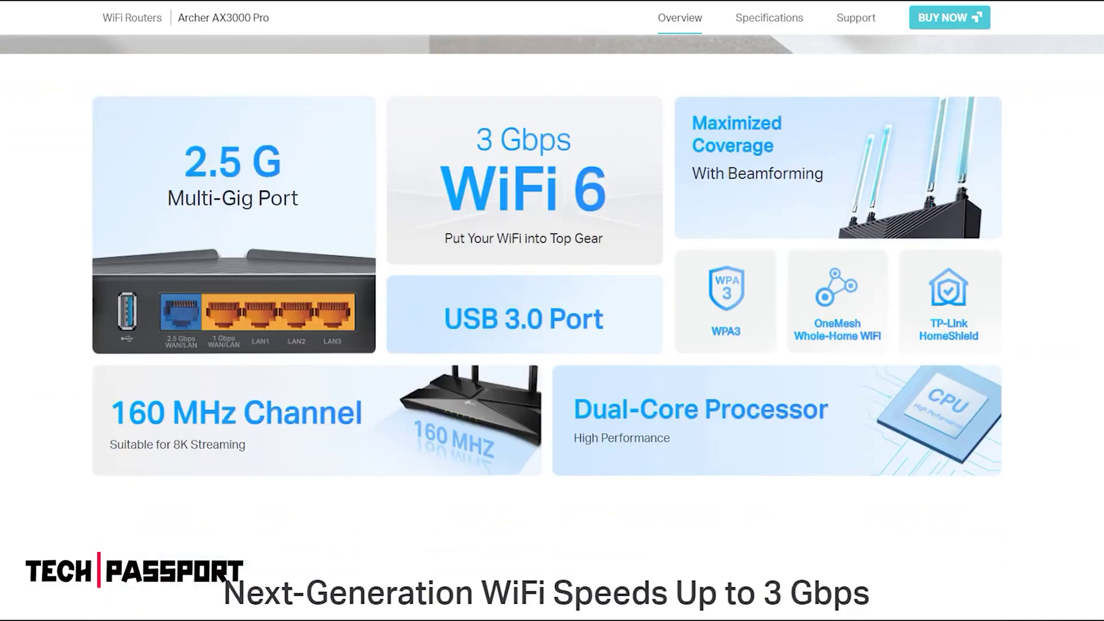
{"action": "scroll", "coordinate": [552, 322], "scroll_direction": "down", "scroll_amount": 10}
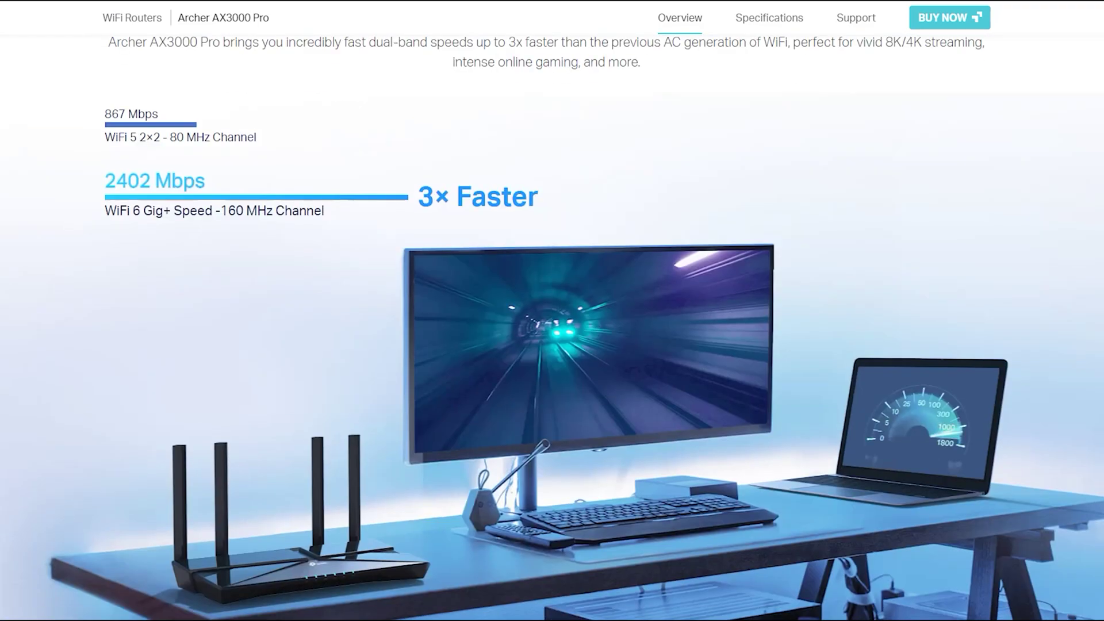
{"action": "scroll", "coordinate": [553, 322], "scroll_direction": "down", "scroll_amount": 10}
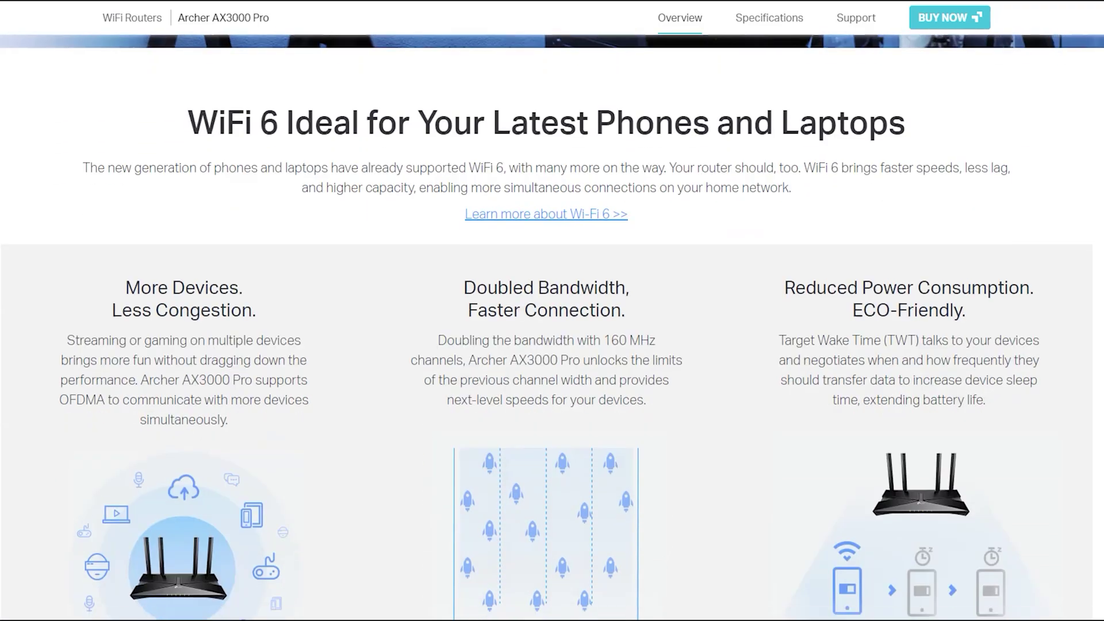
{"action": "scroll", "coordinate": [552, 322], "scroll_direction": "down", "scroll_amount": 10}
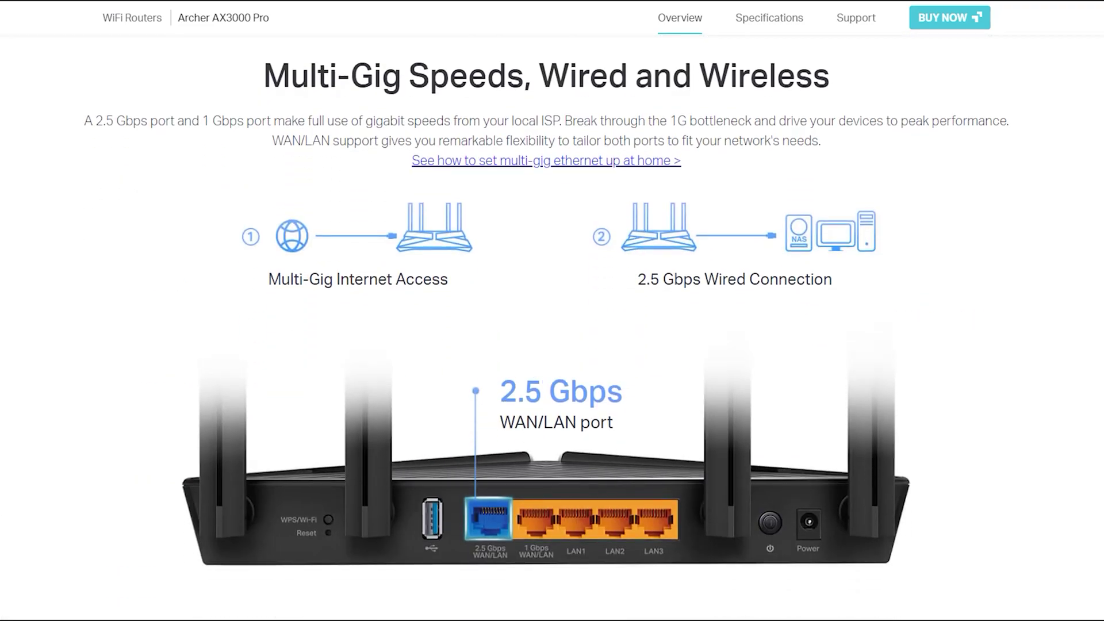
{"action": "scroll", "coordinate": [552, 322], "scroll_direction": "down", "scroll_amount": 12}
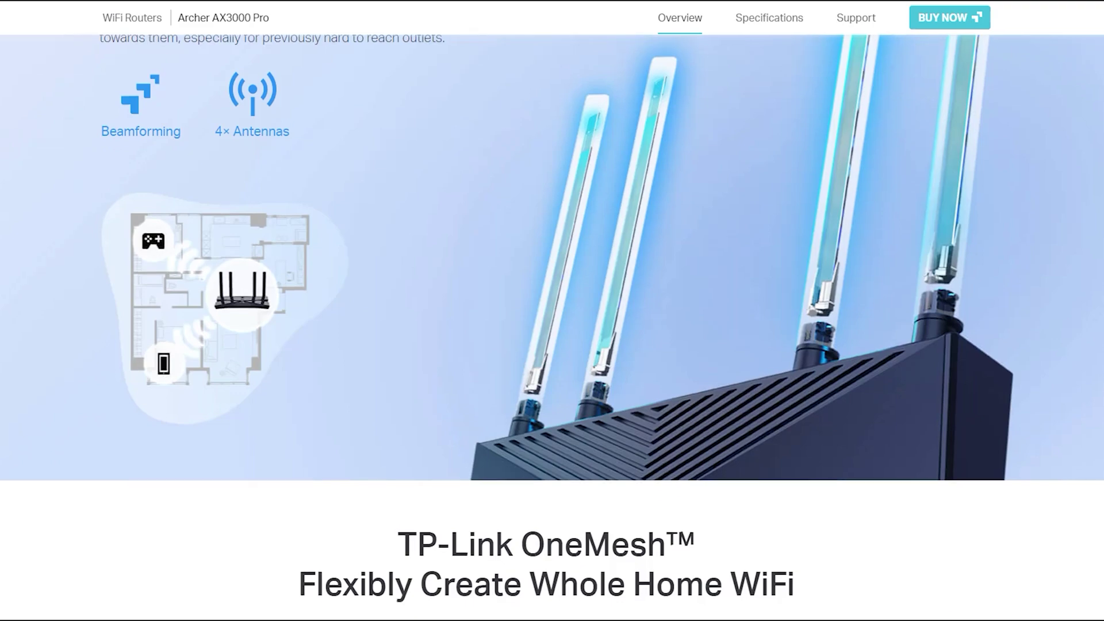
{"action": "scroll", "coordinate": [552, 322], "scroll_direction": "down", "scroll_amount": 10}
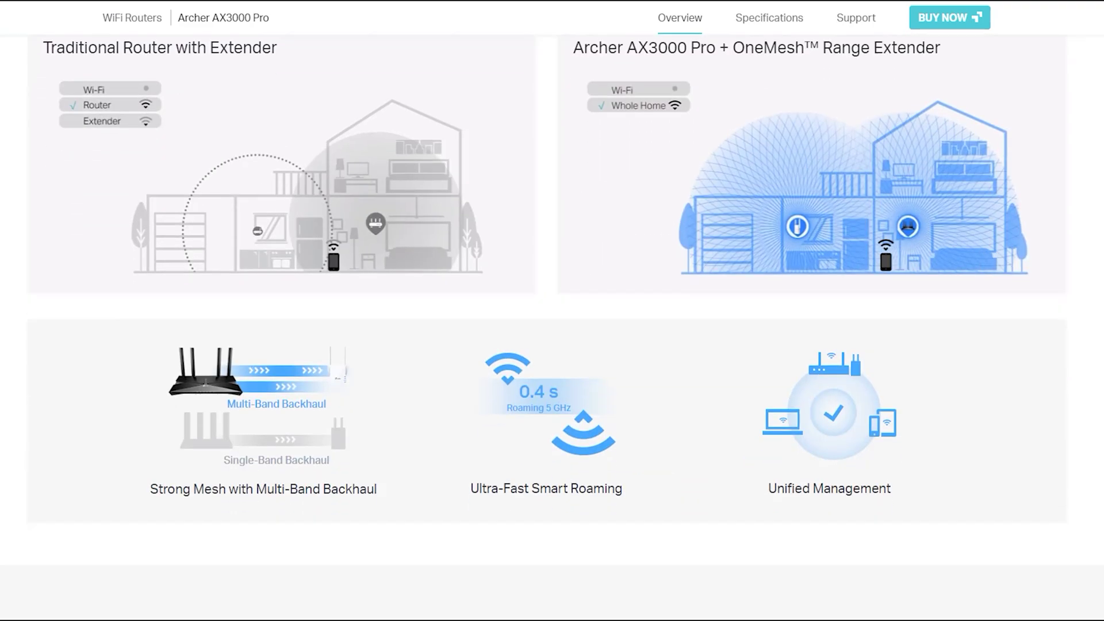
{"action": "scroll", "coordinate": [552, 322], "scroll_direction": "down", "scroll_amount": 9}
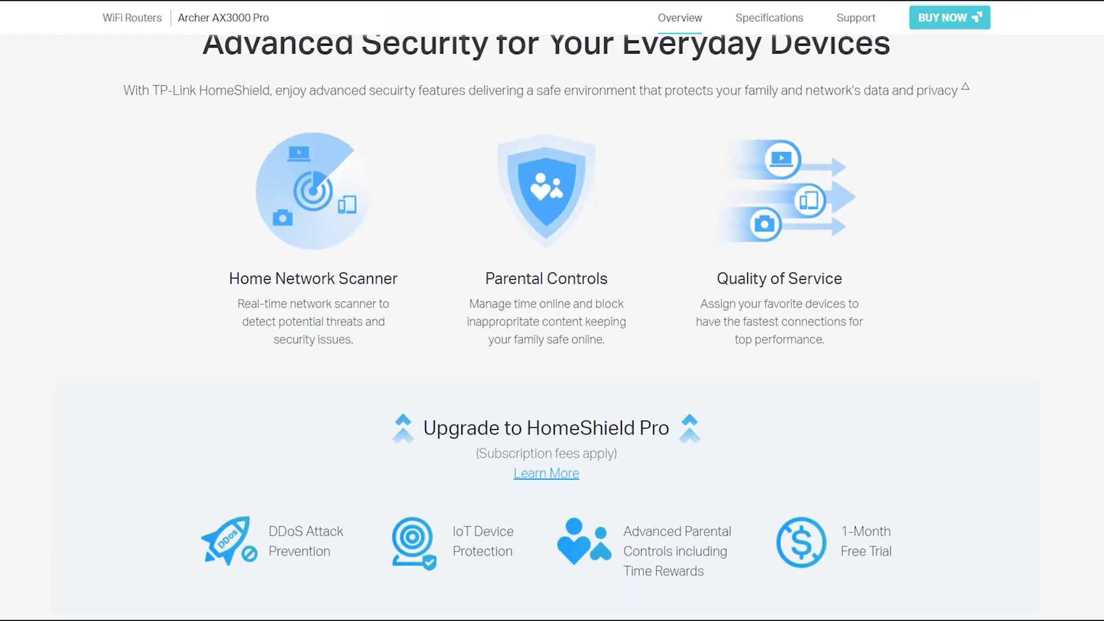
{"action": "scroll", "coordinate": [553, 322], "scroll_direction": "down", "scroll_amount": 6}
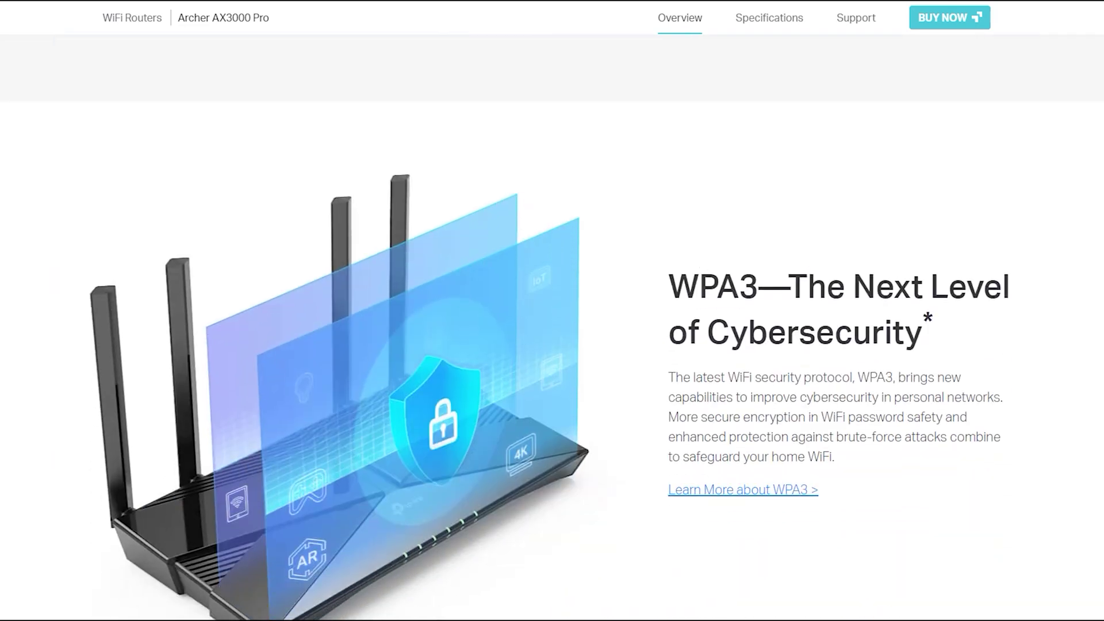
{"action": "scroll", "coordinate": [552, 323], "scroll_direction": "down", "scroll_amount": 9}
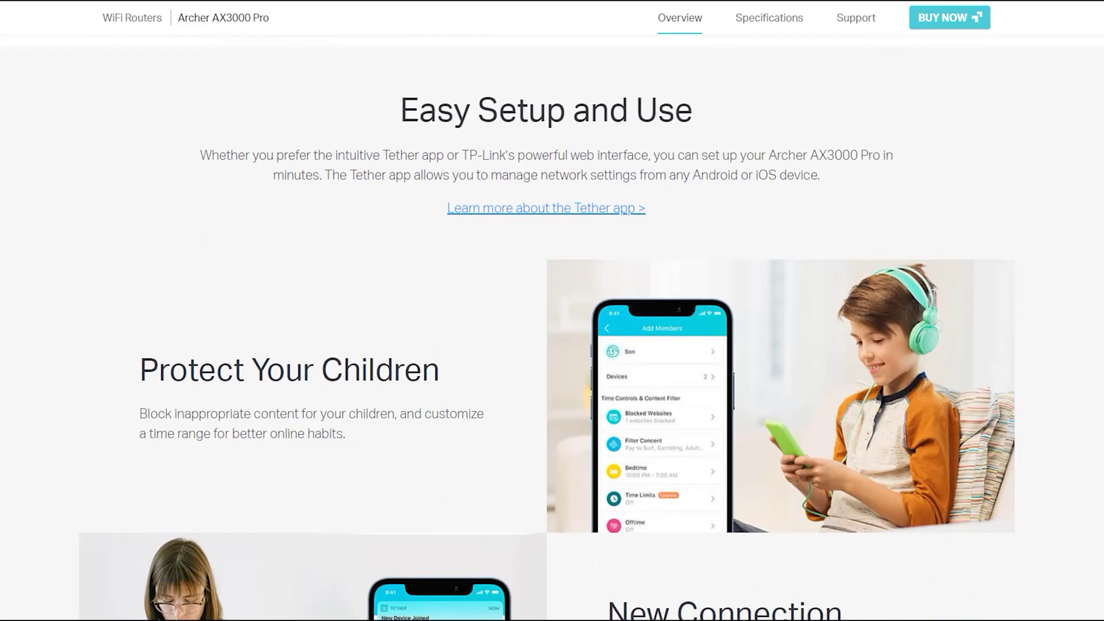
{"action": "scroll", "coordinate": [553, 322], "scroll_direction": "down", "scroll_amount": 8}
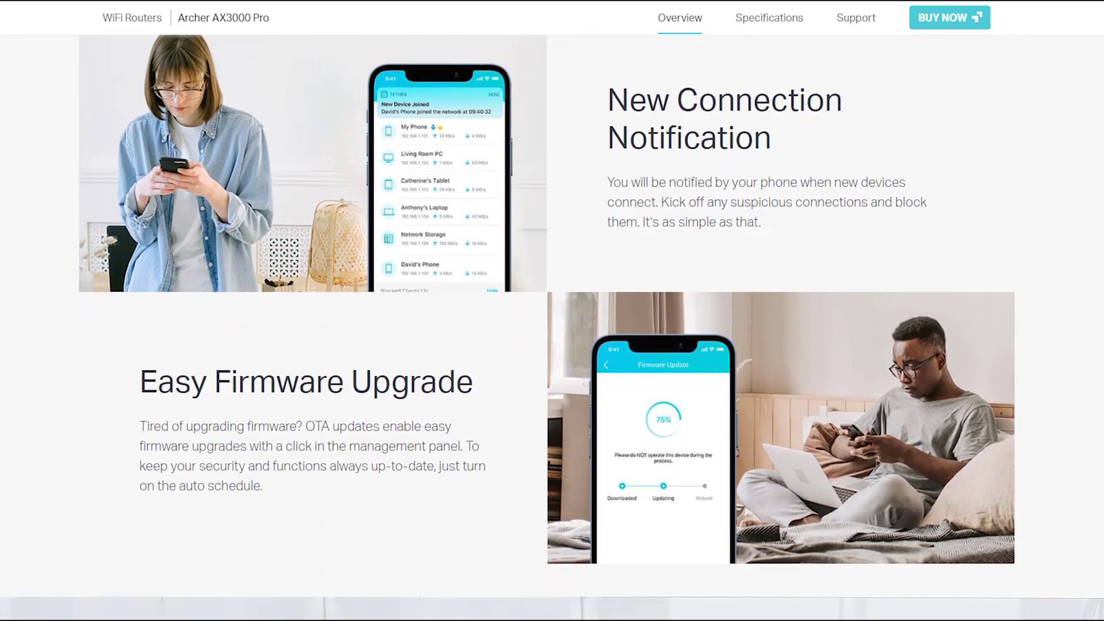
{"action": "scroll", "coordinate": [552, 322], "scroll_direction": "down", "scroll_amount": 9}
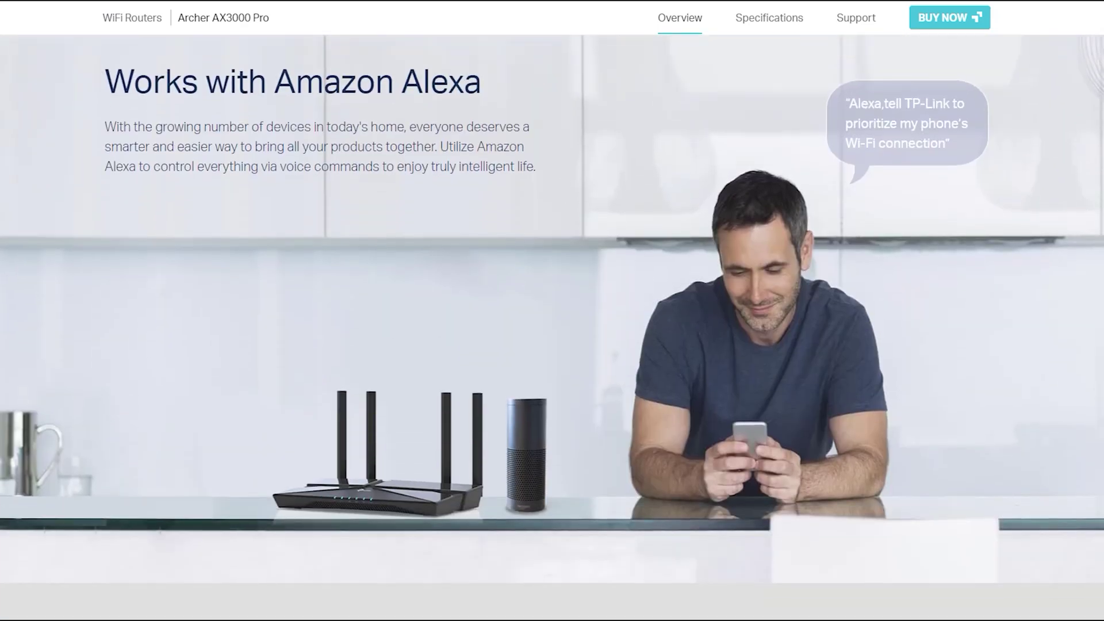
{"action": "scroll", "coordinate": [552, 322], "scroll_direction": "down", "scroll_amount": 8}
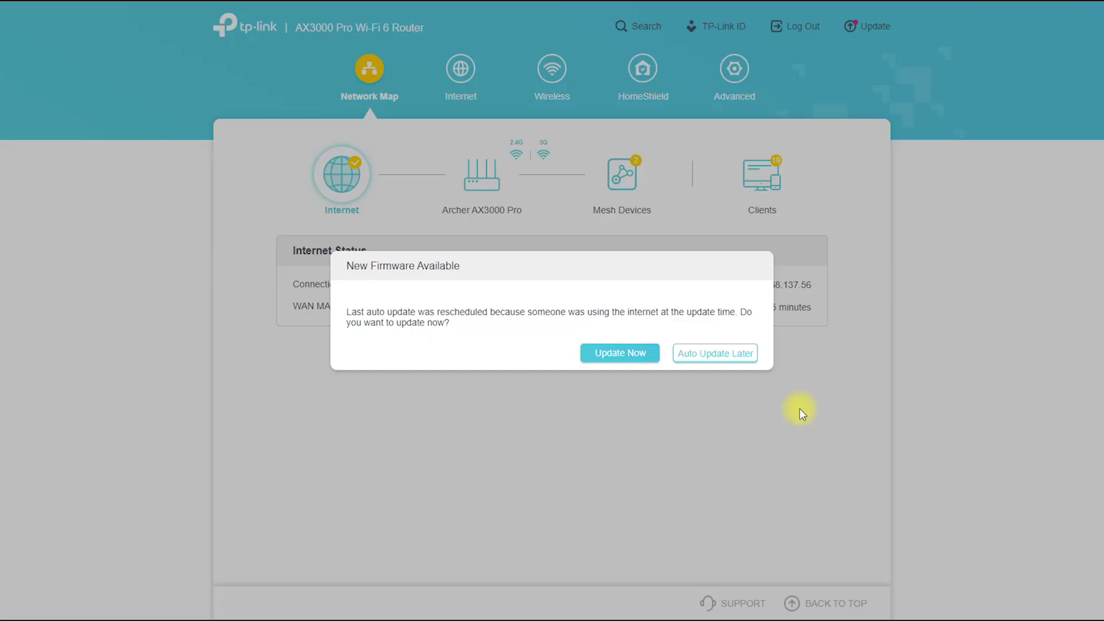
Step: Postpone the firmware update, circle the Internet status, and underline 2.4G/5G, Mesh Devices and Clients
{"action": "left_click", "coordinate": [714, 353]}
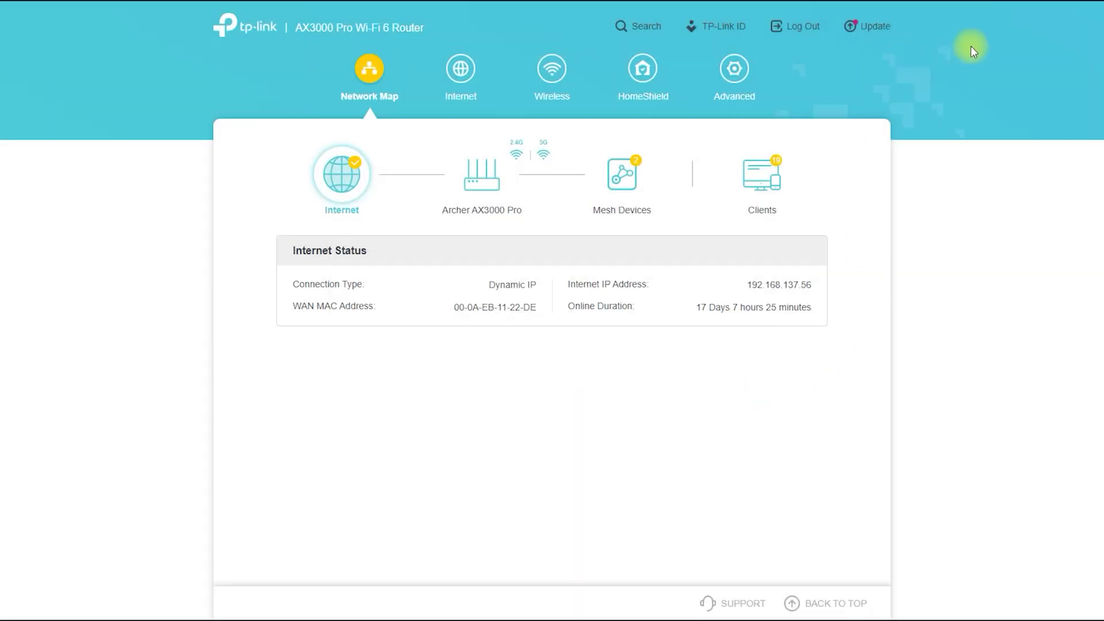
{"action": "mouse_move", "coordinate": [367, 219]}
{"action": "left_mouse_down"}
{"action": "mouse_move", "coordinate": [309, 140]}
{"action": "mouse_move", "coordinate": [365, 217]}
{"action": "mouse_move", "coordinate": [395, 191]}
{"action": "mouse_move", "coordinate": [446, 196]}
{"action": "mouse_move", "coordinate": [423, 208]}
{"action": "mouse_move", "coordinate": [489, 222]}
{"action": "left_mouse_up"}
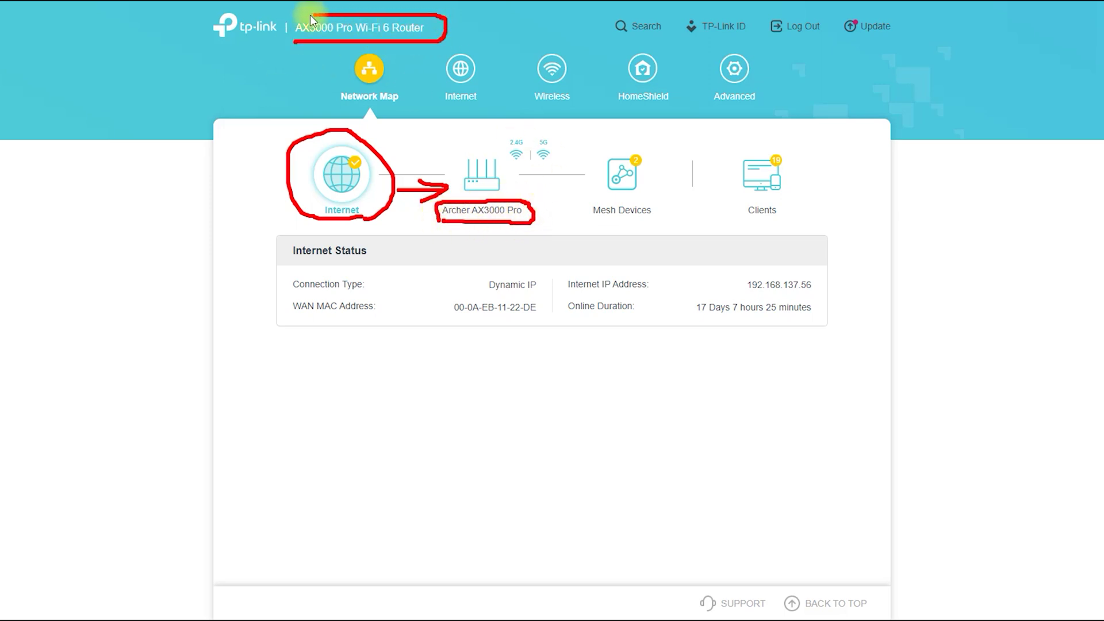
{"action": "left_click_drag", "start_coordinate": [511, 168], "coordinate": [562, 169]}
{"action": "left_click_drag", "start_coordinate": [584, 225], "coordinate": [661, 224]}
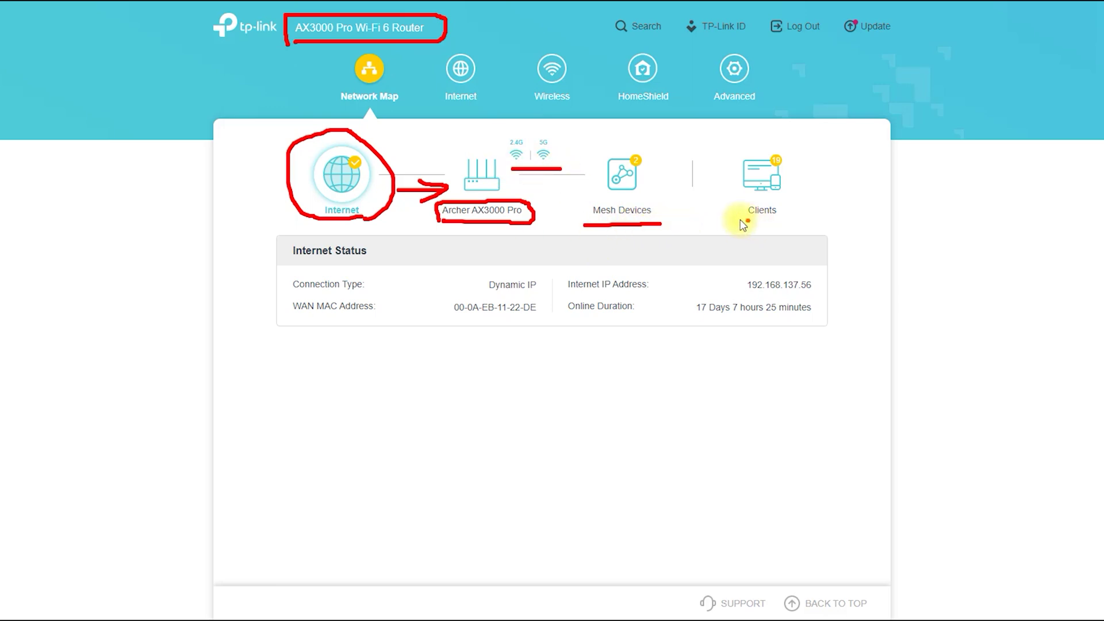
{"action": "left_click_drag", "start_coordinate": [734, 219], "coordinate": [781, 220]}
Step: Underline the Dynamic IP connection type, internet IP address and online duration, then clear the marks
{"action": "left_click_drag", "start_coordinate": [483, 295], "coordinate": [650, 294]}
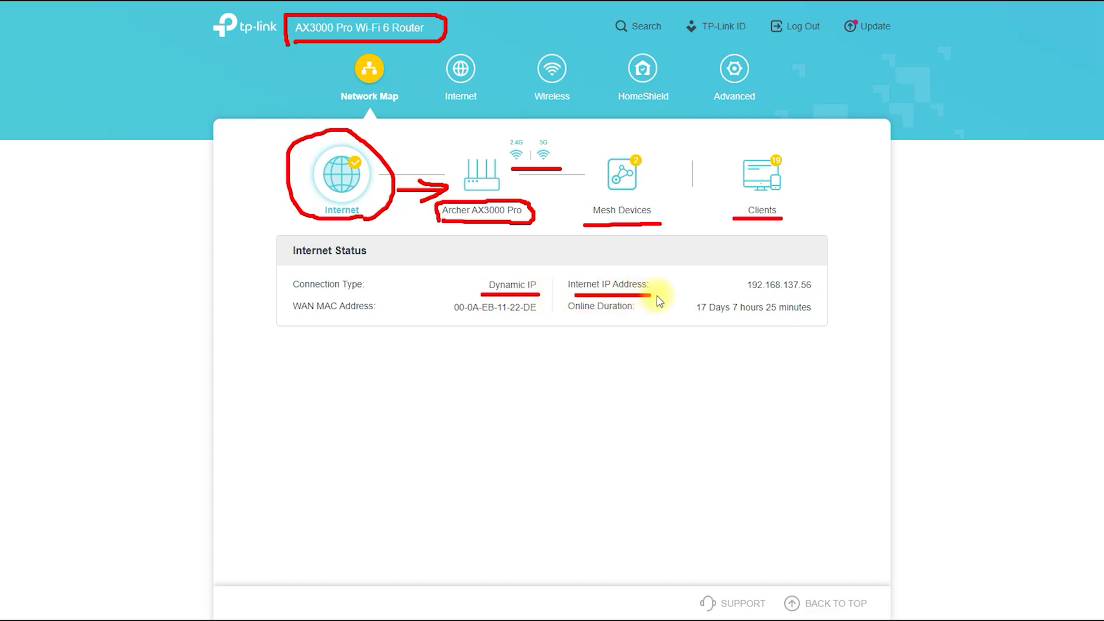
{"action": "left_click_drag", "start_coordinate": [741, 294], "coordinate": [815, 292]}
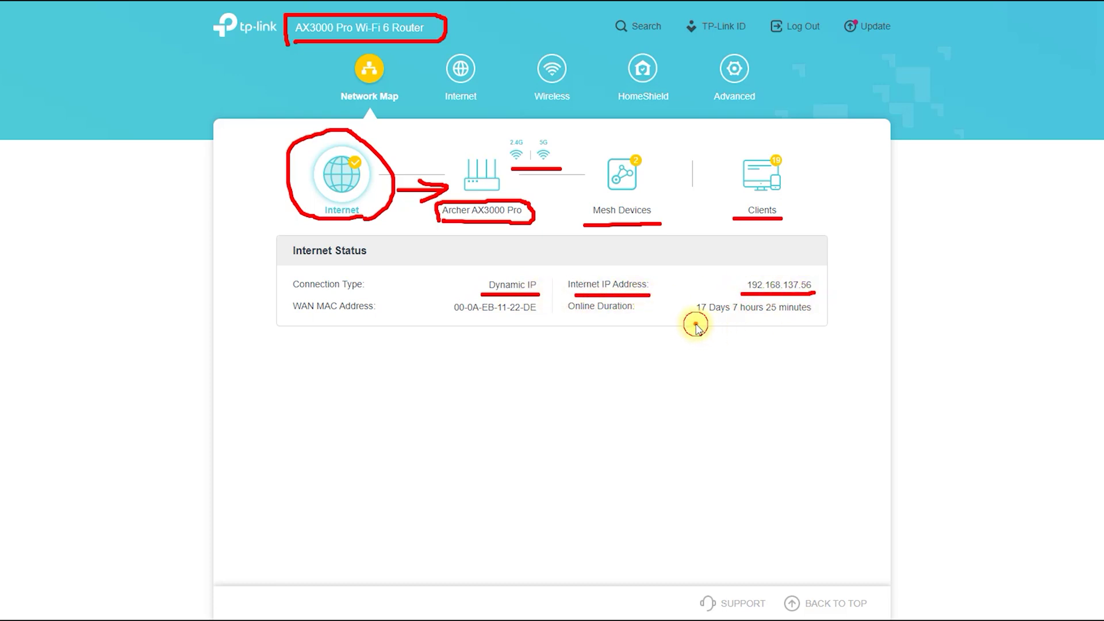
{"action": "left_click_drag", "start_coordinate": [696, 325], "coordinate": [818, 321]}
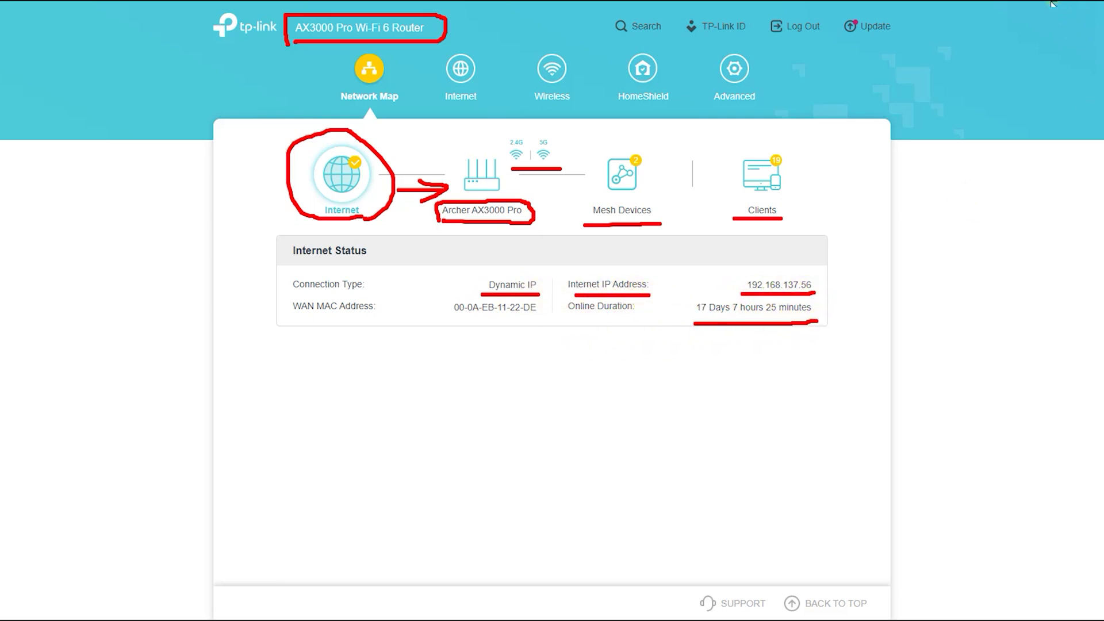
{"action": "key", "text": "Escape"}
Step: Show the router's own information, scroll down, and underline Memory Usage and CPU Load
{"action": "left_click", "coordinate": [494, 191]}
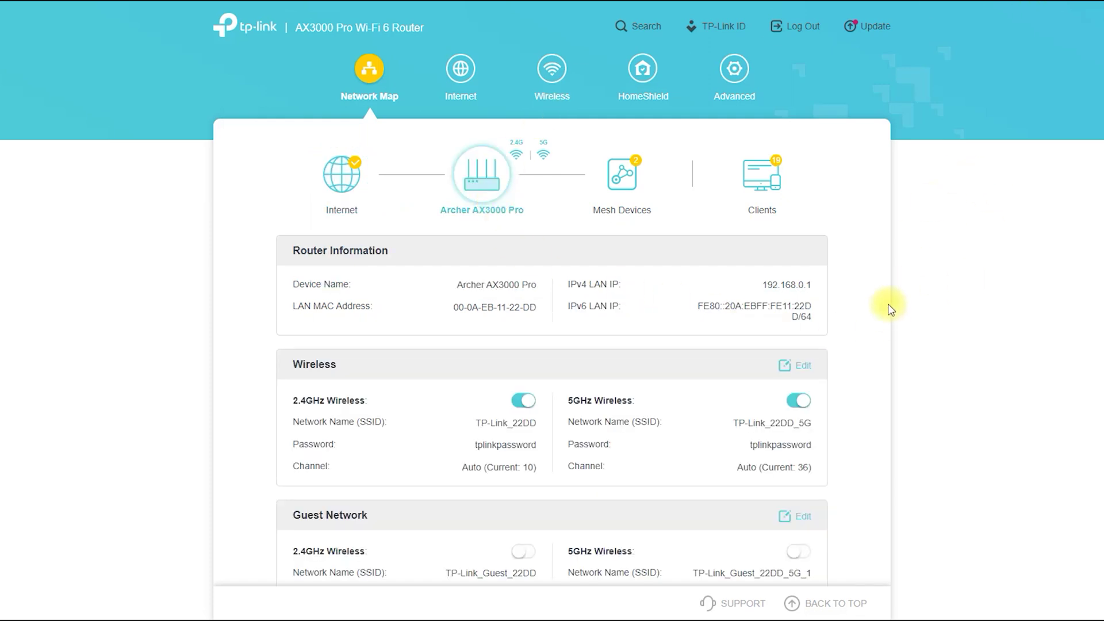
{"action": "left_click_drag", "start_coordinate": [885, 237], "coordinate": [885, 270]}
{"action": "left_click", "coordinate": [867, 357]}
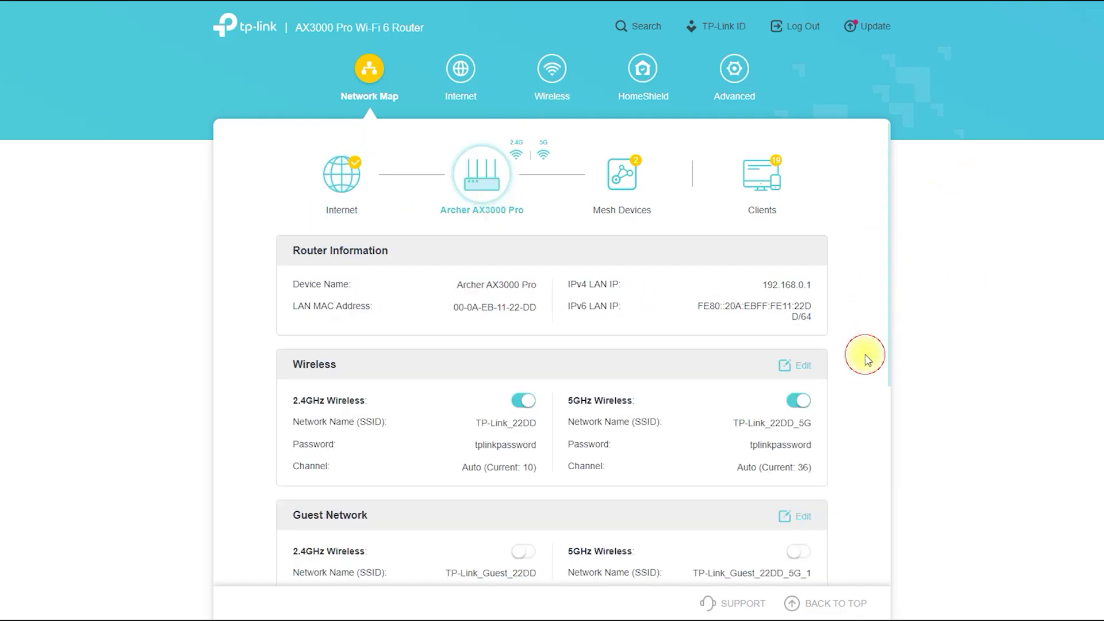
{"action": "left_click_drag", "start_coordinate": [888, 344], "coordinate": [905, 553]}
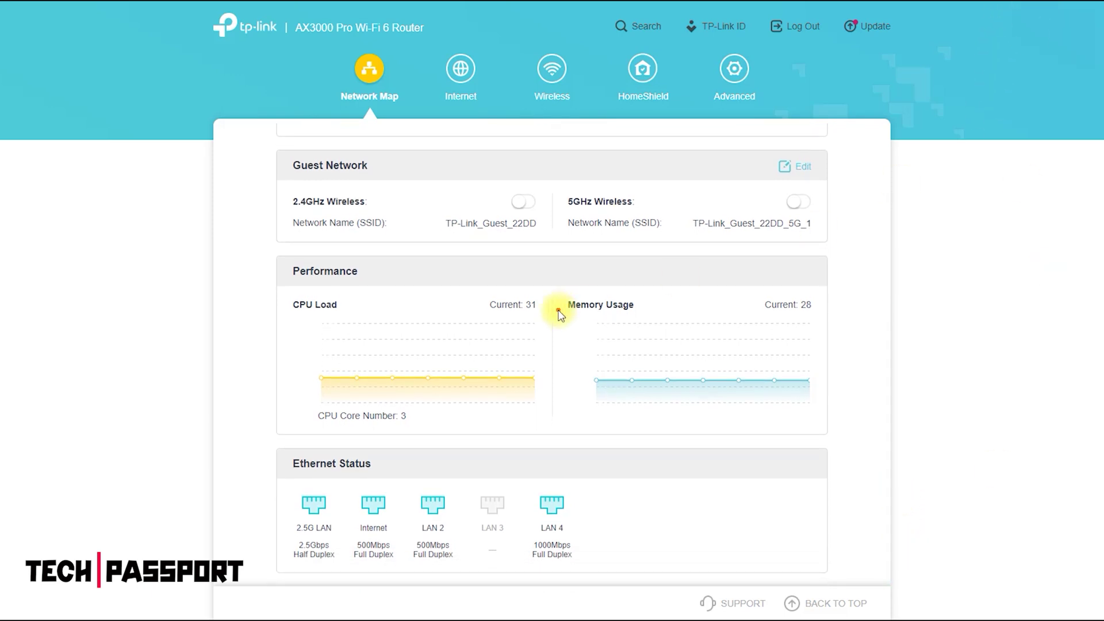
{"action": "left_click_drag", "start_coordinate": [563, 317], "coordinate": [666, 318]}
{"action": "left_click_drag", "start_coordinate": [292, 317], "coordinate": [335, 320]}
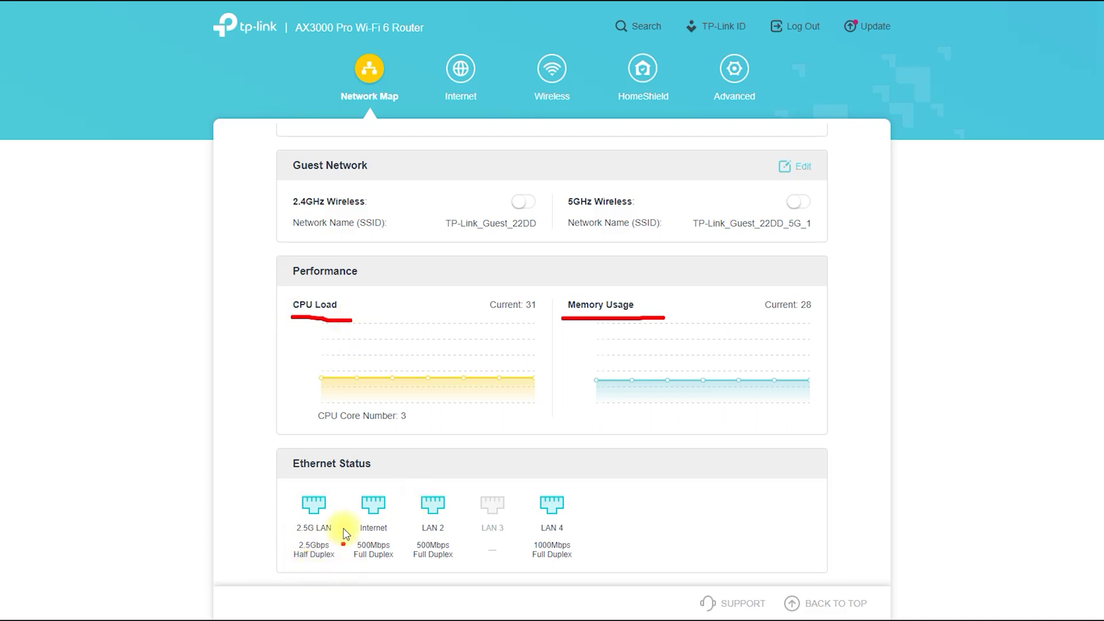
Step: Circle the 2.5G LAN, Internet and inactive LAN 3 port statuses, then clear marks and return to the top
{"action": "mouse_move", "coordinate": [339, 530]}
{"action": "left_mouse_down"}
{"action": "mouse_move", "coordinate": [333, 487]}
{"action": "mouse_move", "coordinate": [286, 578]}
{"action": "mouse_move", "coordinate": [342, 520]}
{"action": "left_mouse_up"}
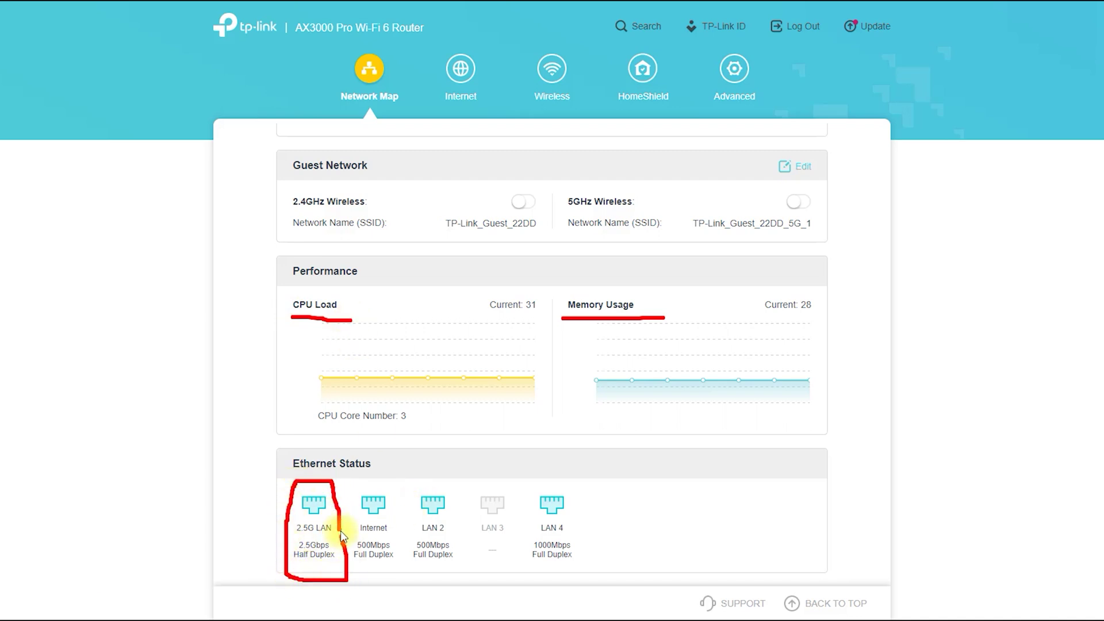
{"action": "left_click_drag", "start_coordinate": [358, 572], "coordinate": [407, 540]}
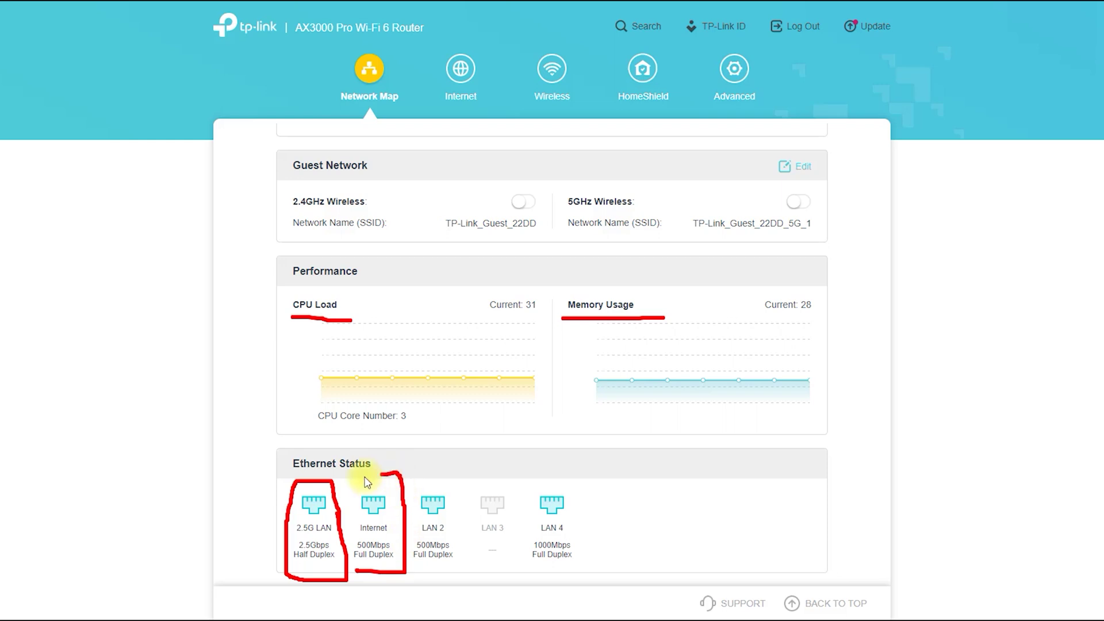
{"action": "mouse_move", "coordinate": [367, 482]}
{"action": "left_mouse_down"}
{"action": "mouse_move", "coordinate": [351, 526]}
{"action": "mouse_move", "coordinate": [358, 583]}
{"action": "left_mouse_up"}
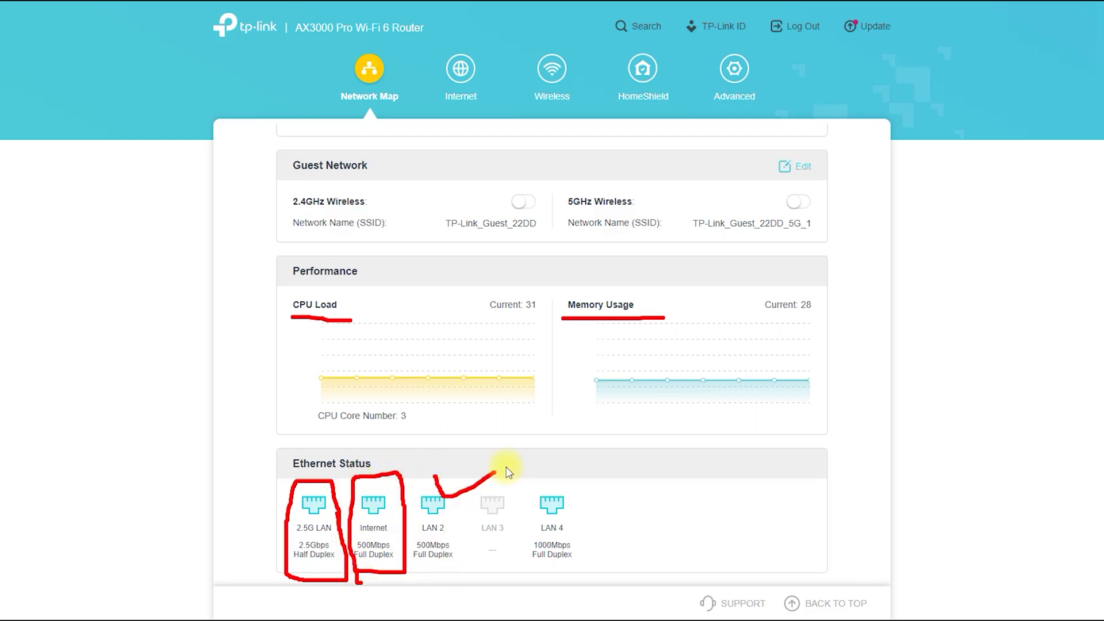
{"action": "mouse_move", "coordinate": [486, 564]}
{"action": "left_mouse_down"}
{"action": "mouse_move", "coordinate": [493, 464]}
{"action": "mouse_move", "coordinate": [488, 586]}
{"action": "left_mouse_up"}
{"action": "left_click_drag", "start_coordinate": [578, 501], "coordinate": [678, 457]}
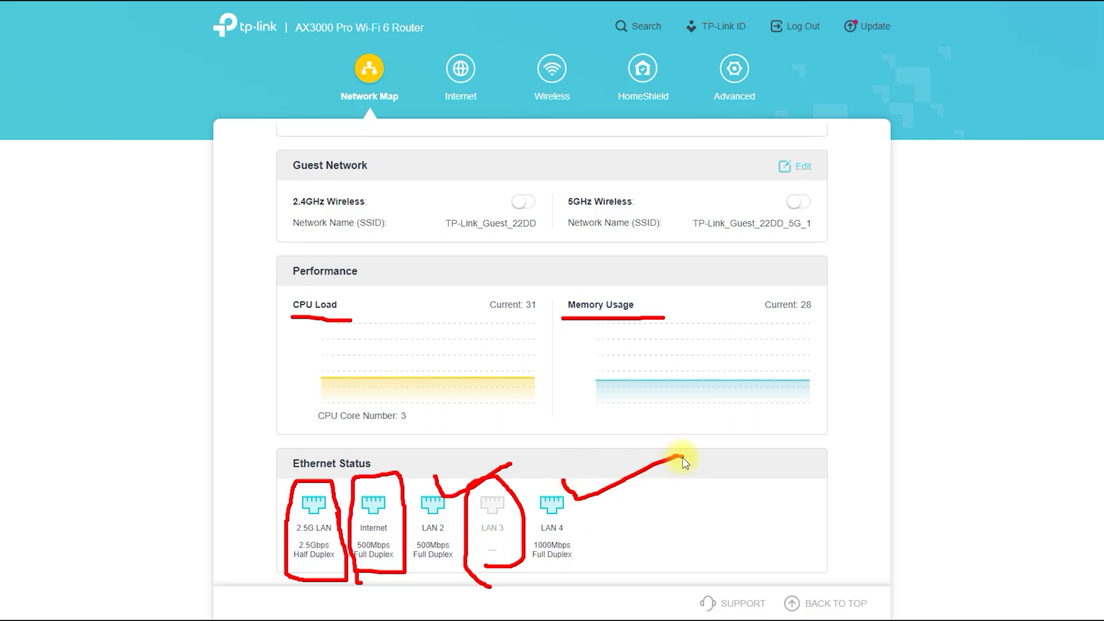
{"action": "key", "text": "Escape"}
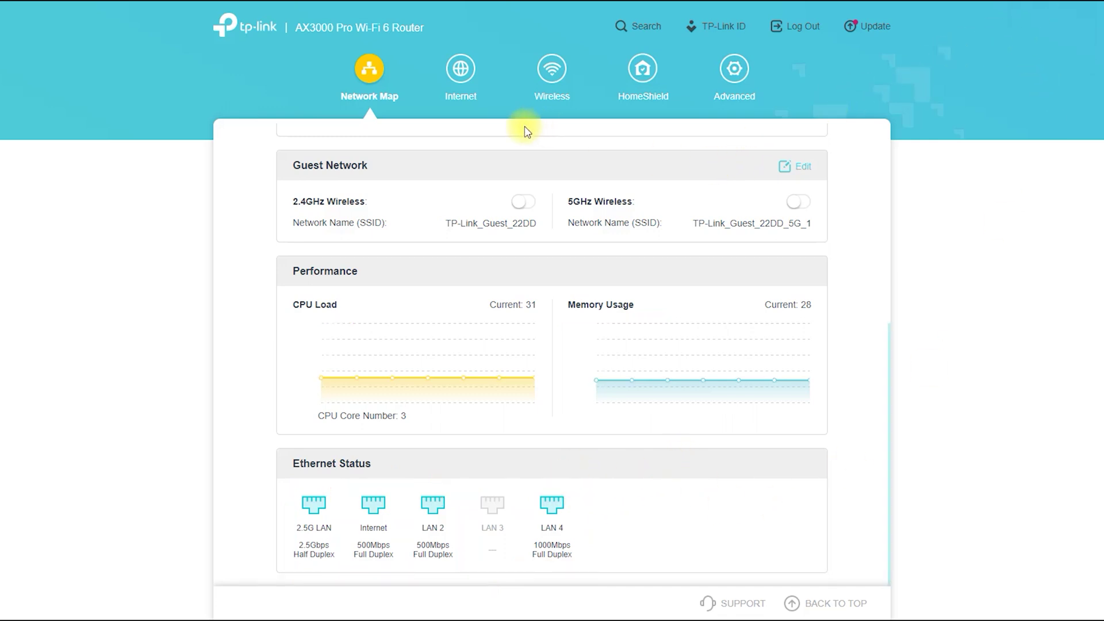
{"action": "scroll", "coordinate": [840, 320], "scroll_direction": "up", "scroll_amount": 6}
Step: Show the two mesh extenders, scroll through the Connected Clients table, then go to the Internet page
{"action": "left_click", "coordinate": [622, 173]}
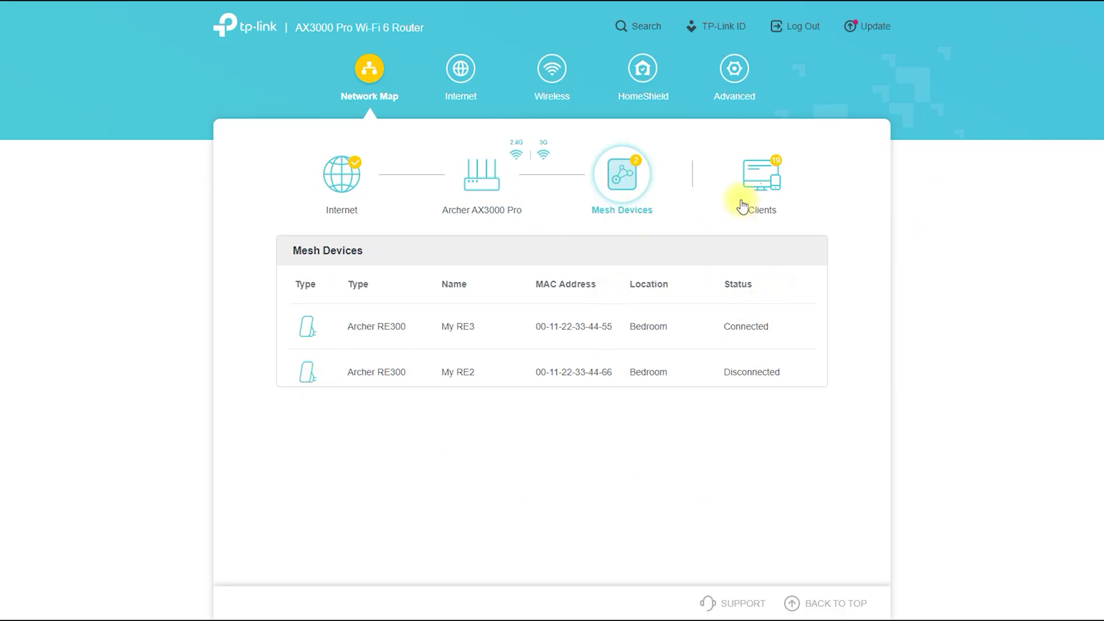
{"action": "left_click", "coordinate": [764, 177]}
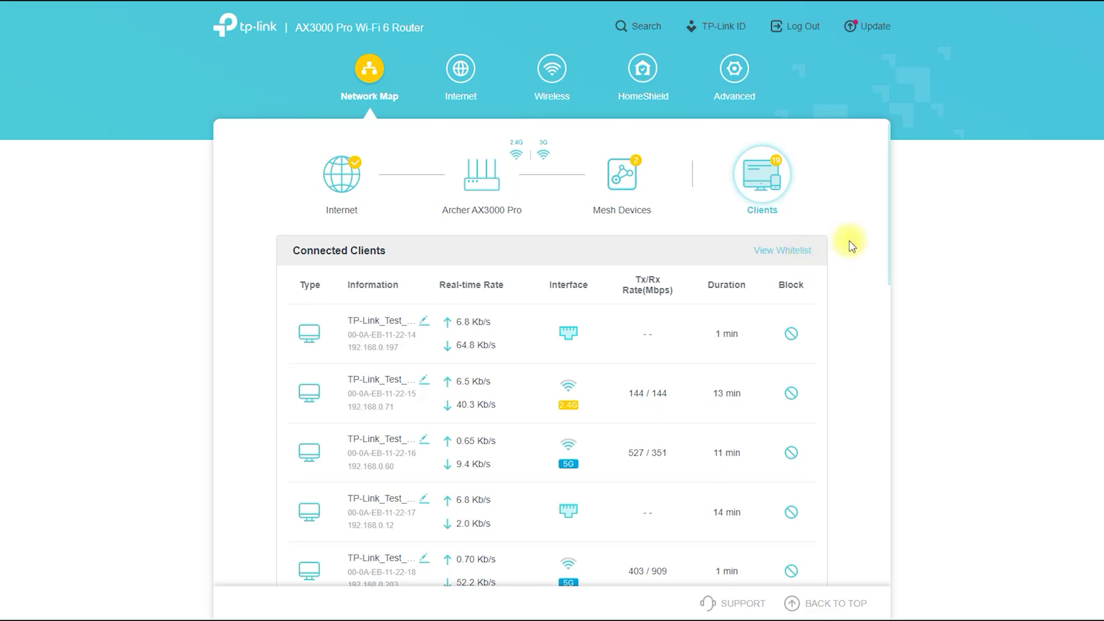
{"action": "scroll", "coordinate": [883, 197], "scroll_direction": "down", "scroll_amount": 8}
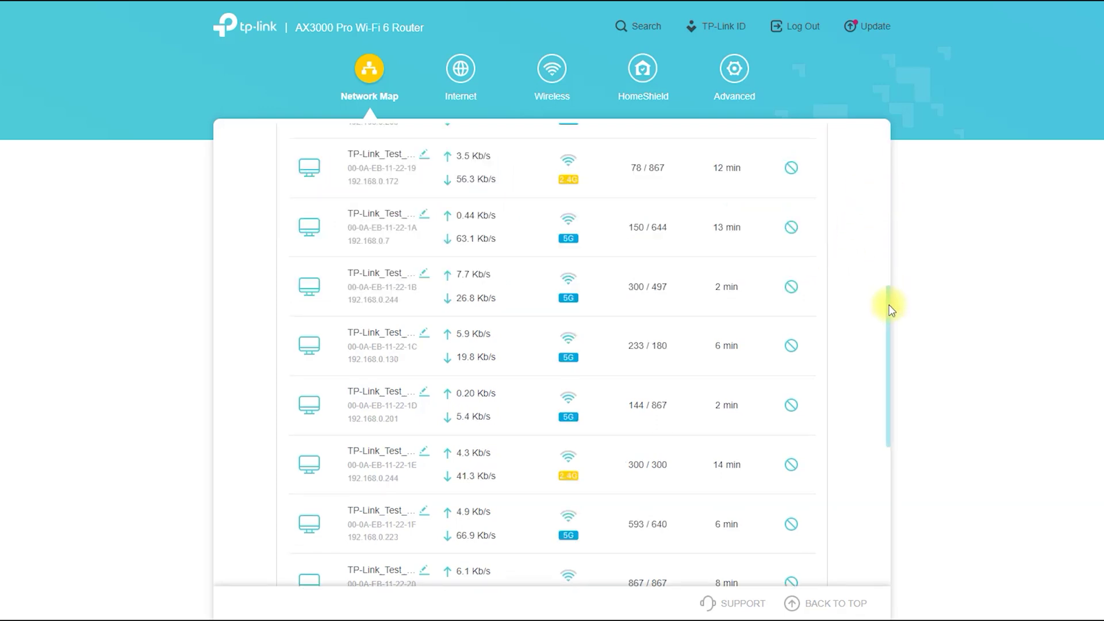
{"action": "left_click_drag", "start_coordinate": [888, 303], "coordinate": [889, 443]}
{"action": "right_click", "coordinate": [903, 411]}
{"action": "left_click", "coordinate": [861, 417]}
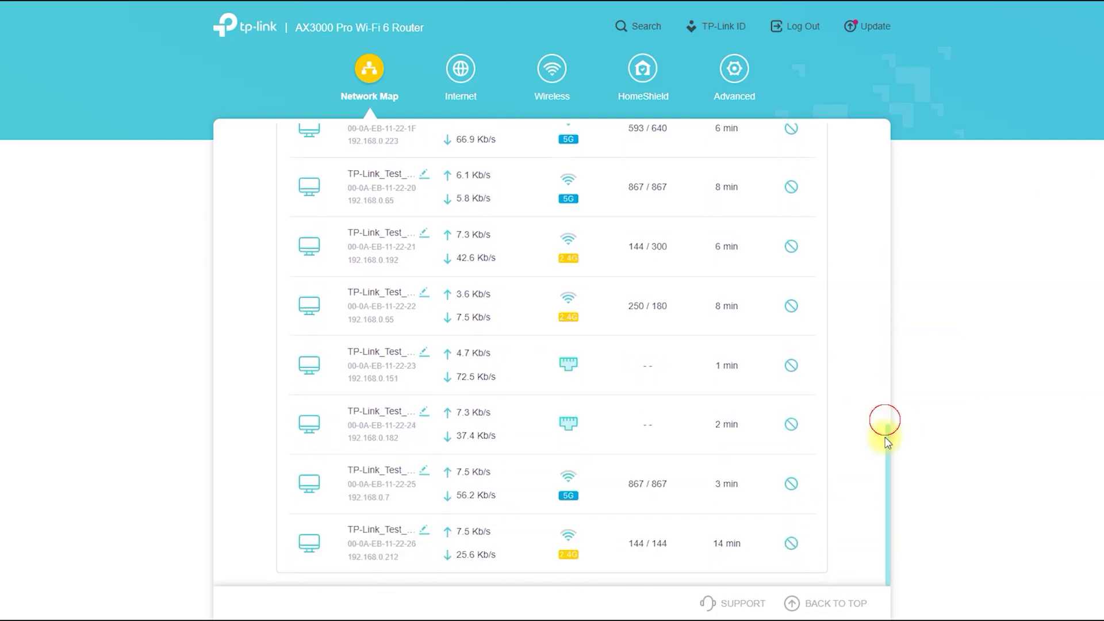
{"action": "left_click", "coordinate": [460, 70]}
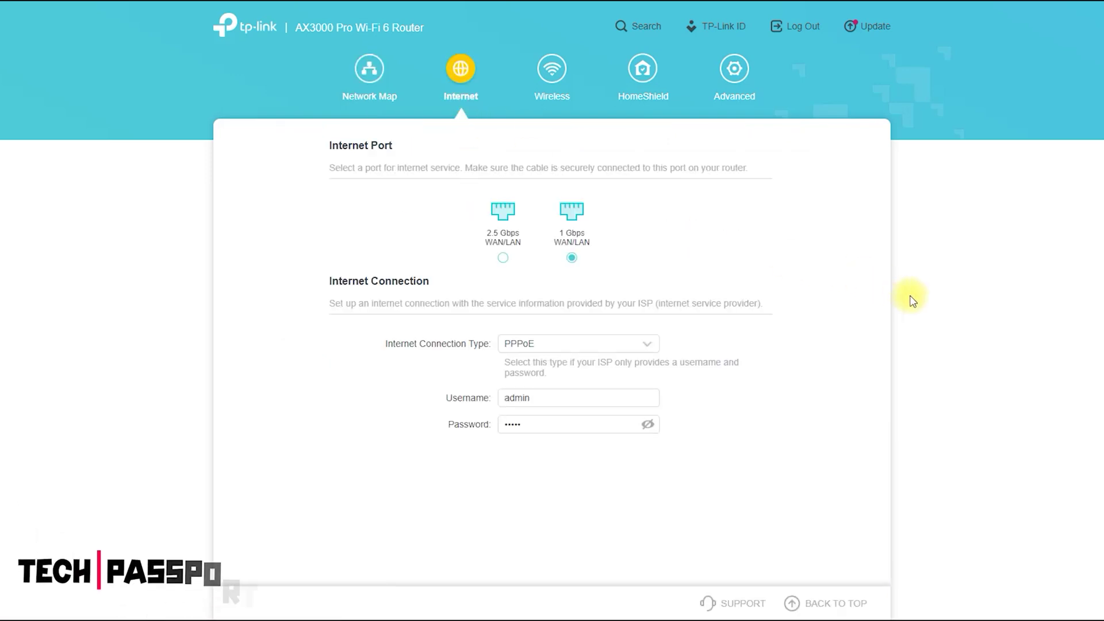
Step: Mark the two internet port options, then try the MAP-E(OCN), v6plus and DS-Lite connection types
{"action": "left_click_drag", "start_coordinate": [479, 274], "coordinate": [620, 277]}
{"action": "left_click_drag", "start_coordinate": [520, 193], "coordinate": [711, 202]}
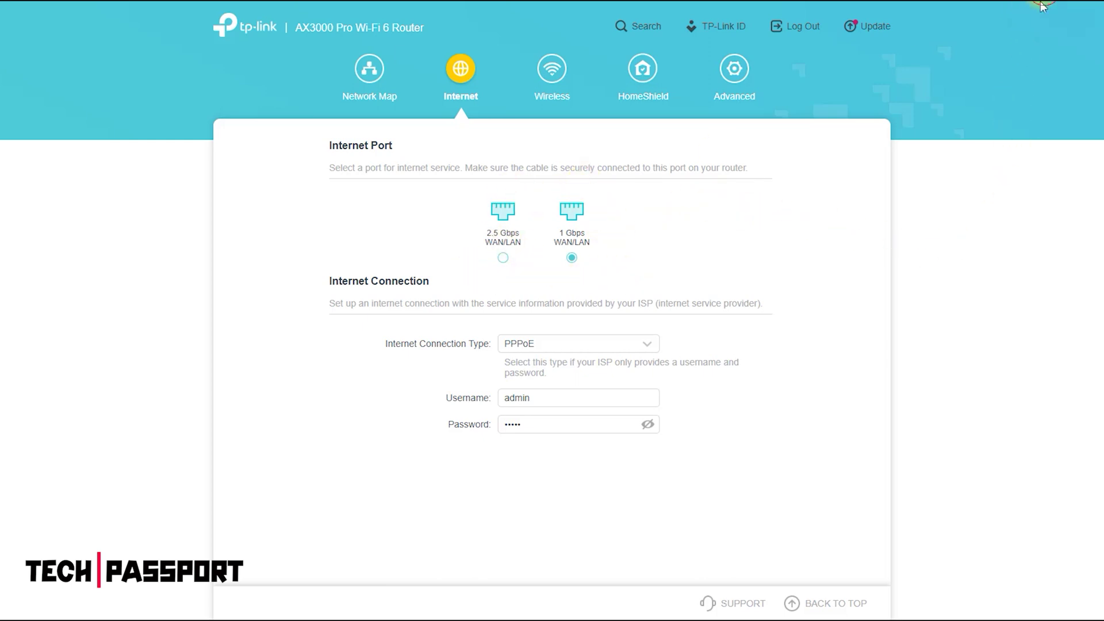
{"action": "left_click", "coordinate": [557, 347]}
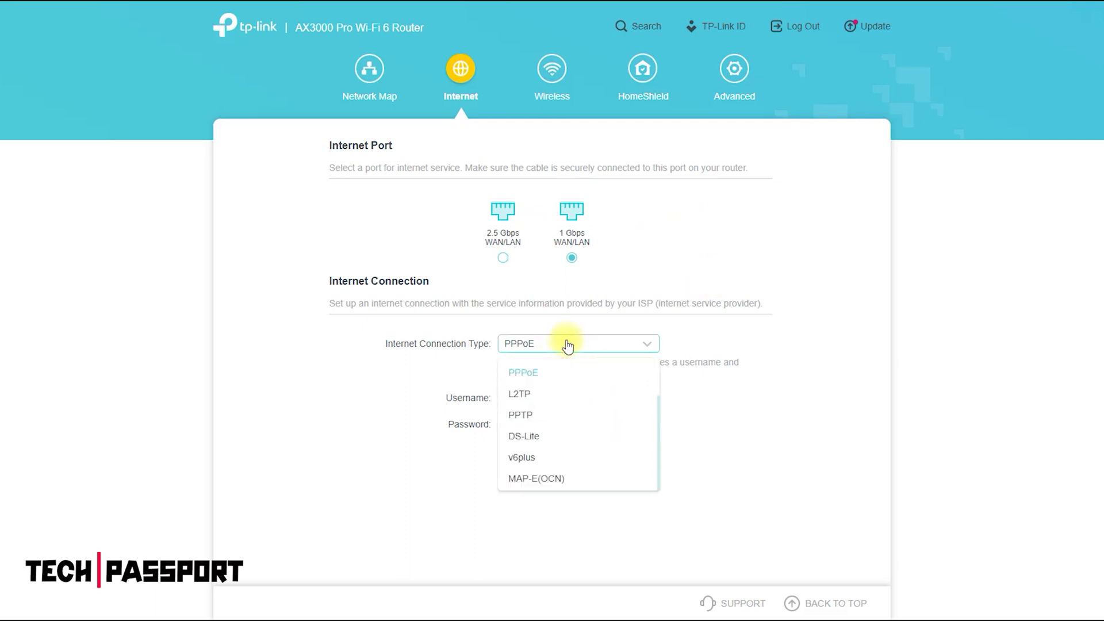
{"action": "left_click", "coordinate": [566, 478]}
{"action": "left_click", "coordinate": [557, 344]}
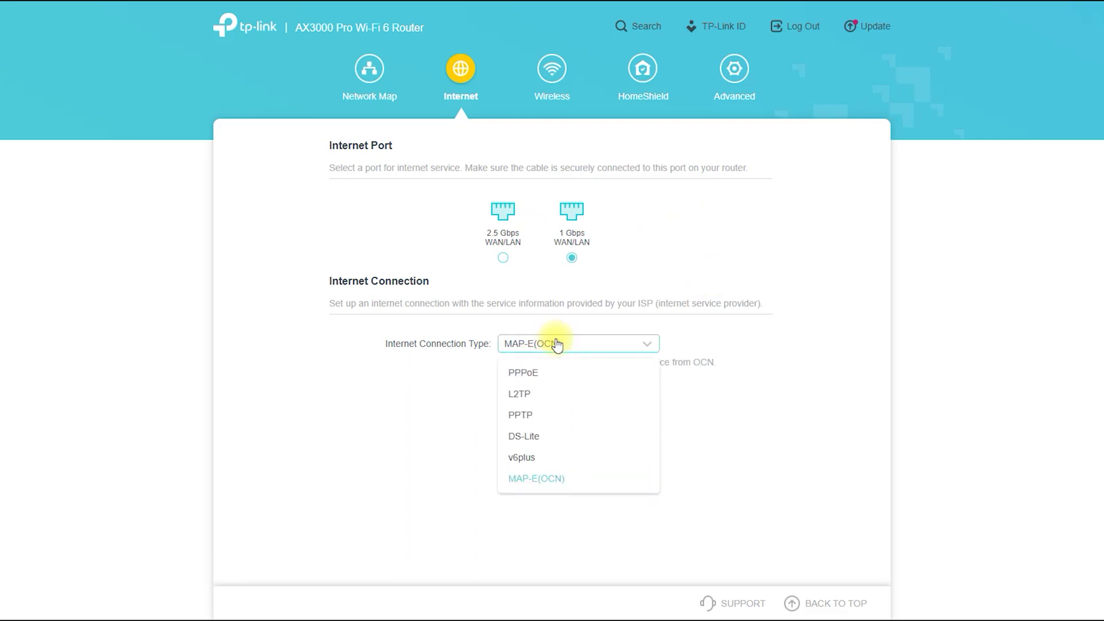
{"action": "left_click", "coordinate": [552, 459]}
{"action": "left_click", "coordinate": [571, 344]}
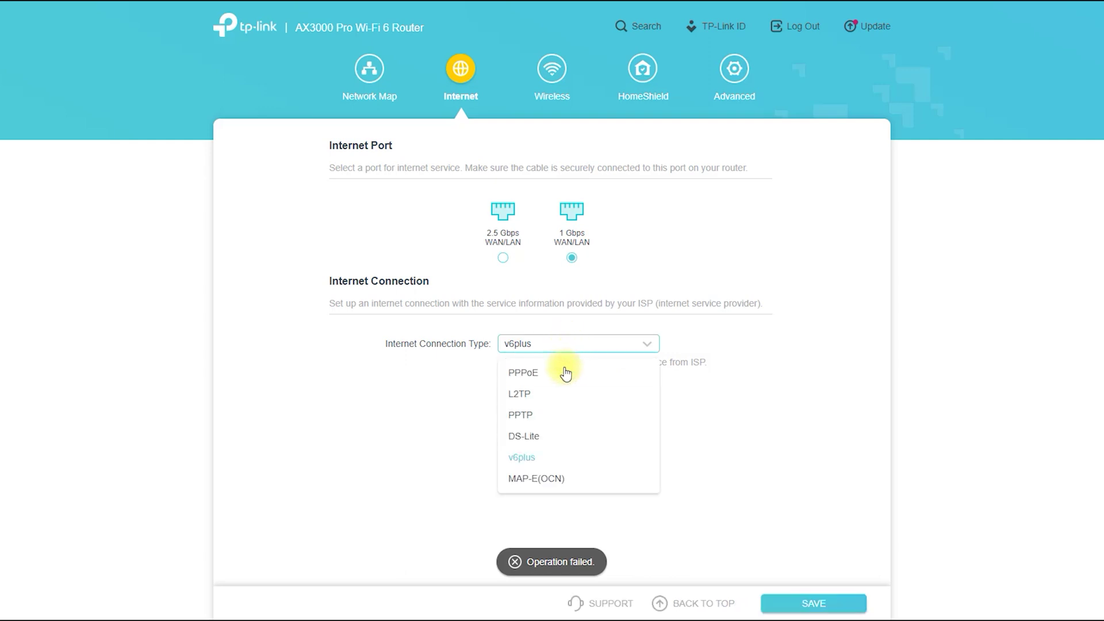
{"action": "left_click", "coordinate": [562, 436]}
Step: Try the PPTP and L2TP connection types, then switch back to PPPoE
{"action": "left_click", "coordinate": [552, 348]}
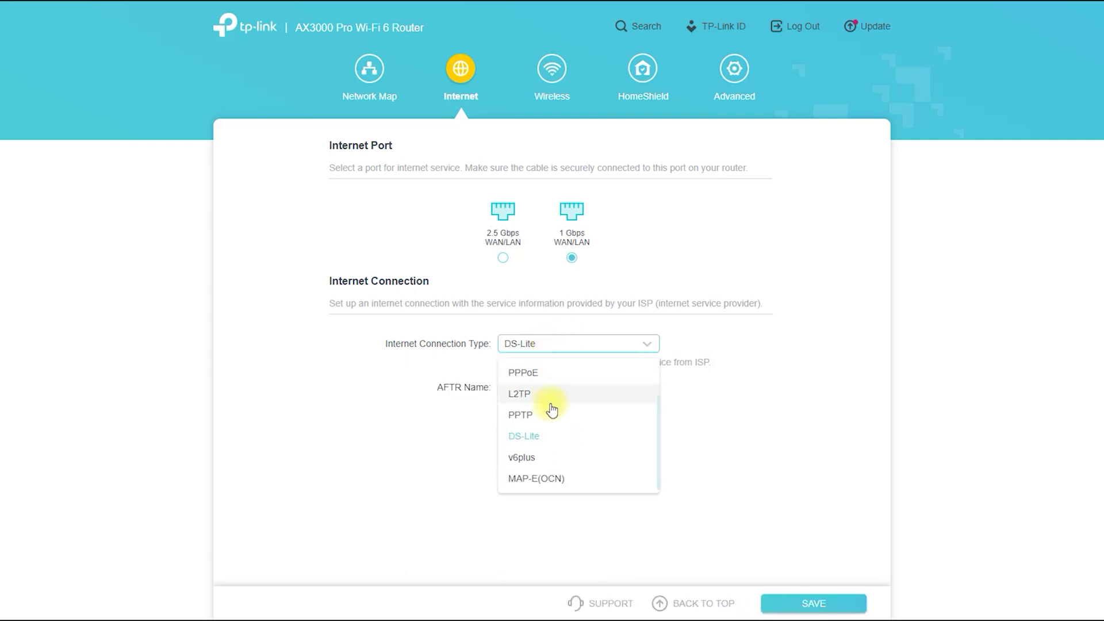
{"action": "left_click", "coordinate": [532, 415]}
{"action": "left_click", "coordinate": [554, 345]}
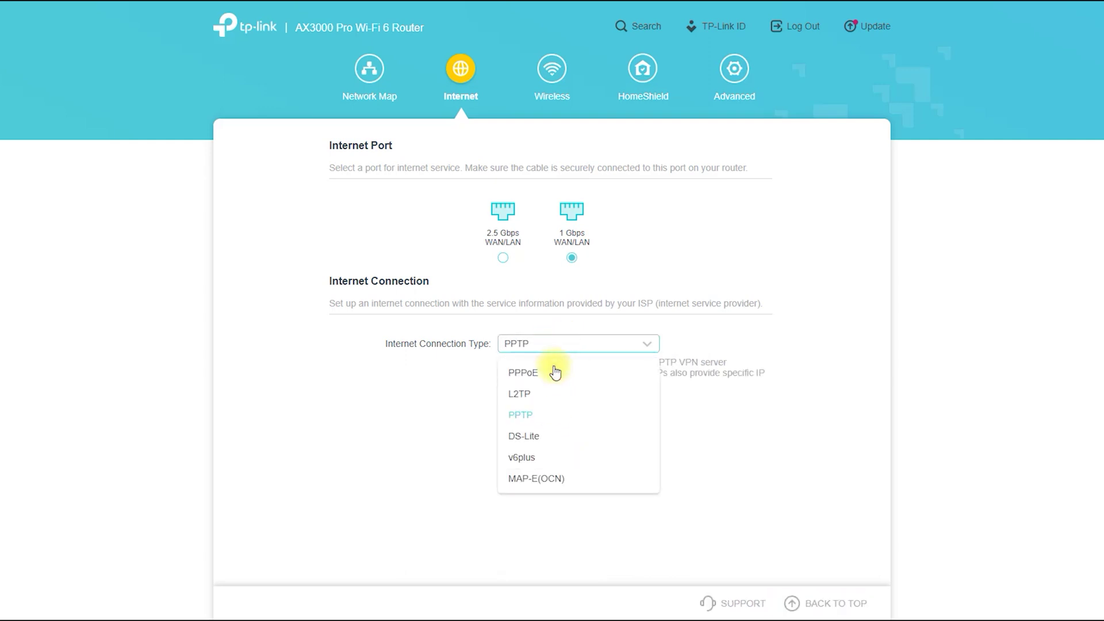
{"action": "left_click", "coordinate": [554, 396]}
{"action": "left_click", "coordinate": [558, 345]}
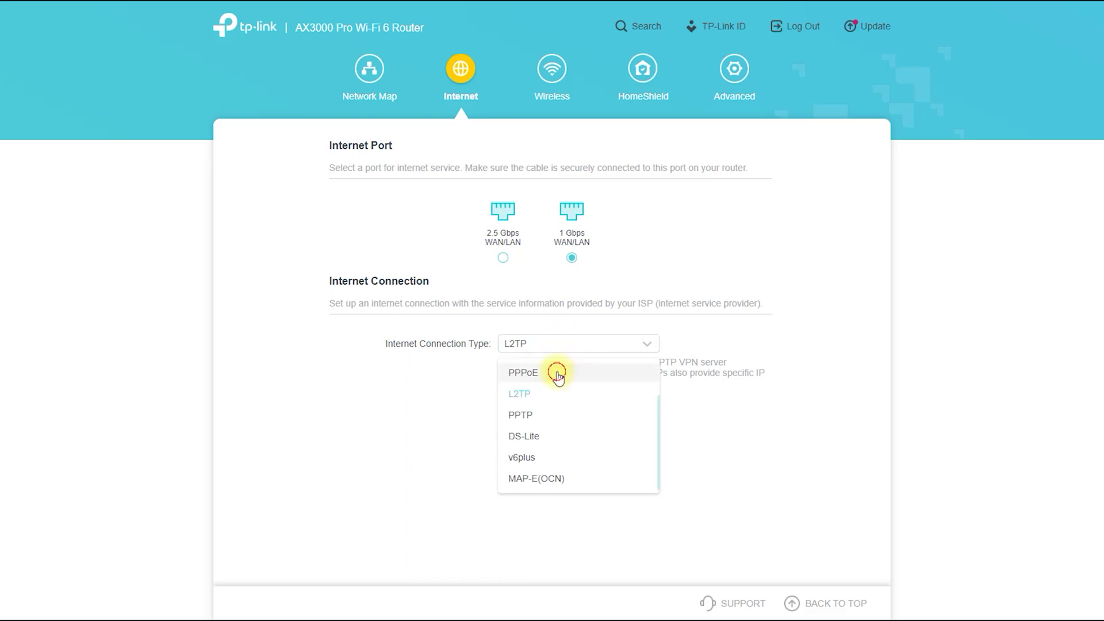
{"action": "left_click", "coordinate": [556, 375]}
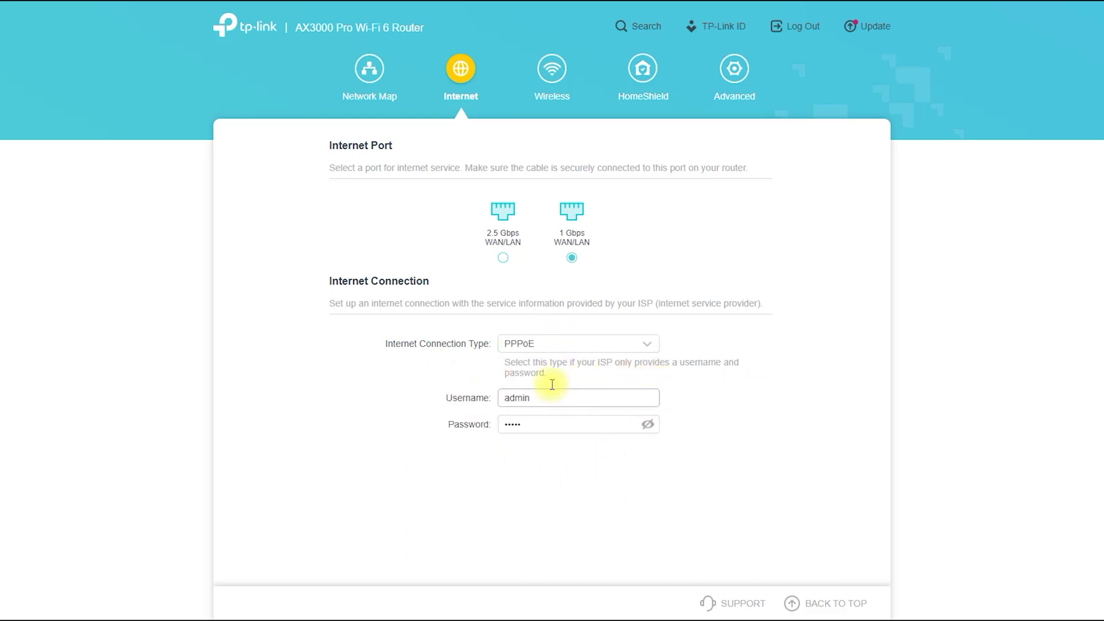
Step: Use the 2.5 Gbps port for internet with PPPoE kept, then move to the Wireless page
{"action": "left_click", "coordinate": [503, 257]}
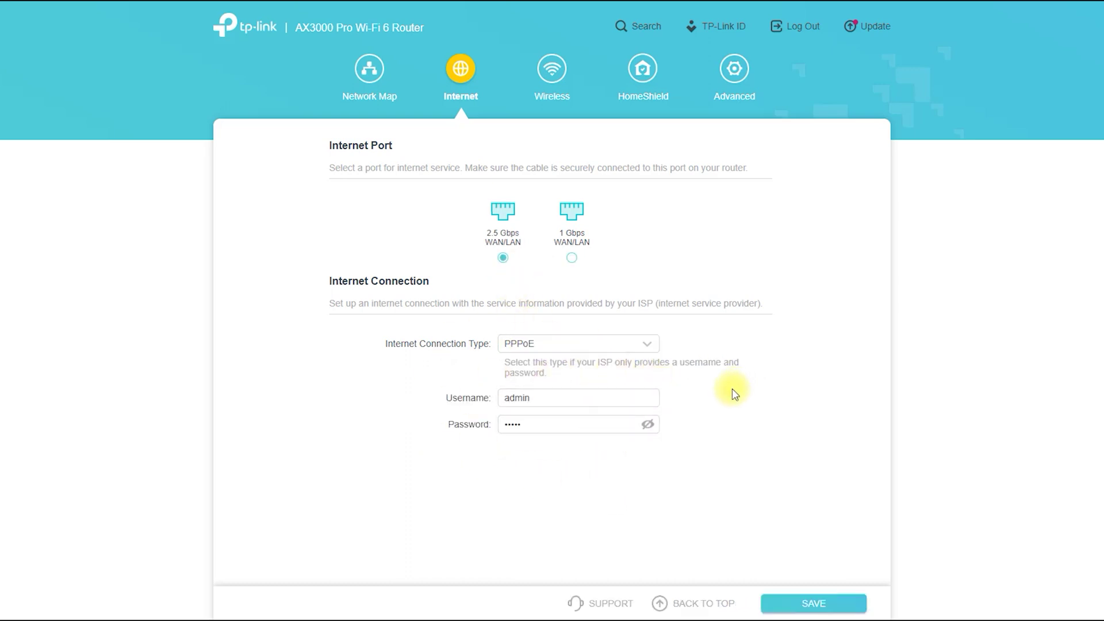
{"action": "left_click", "coordinate": [641, 346]}
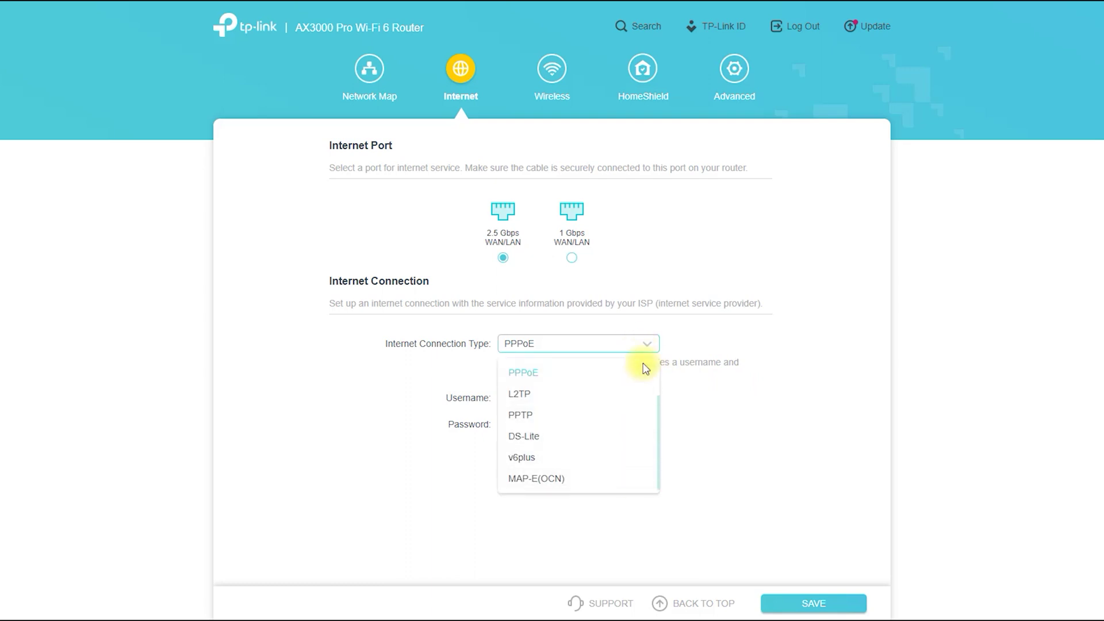
{"action": "left_click", "coordinate": [720, 308]}
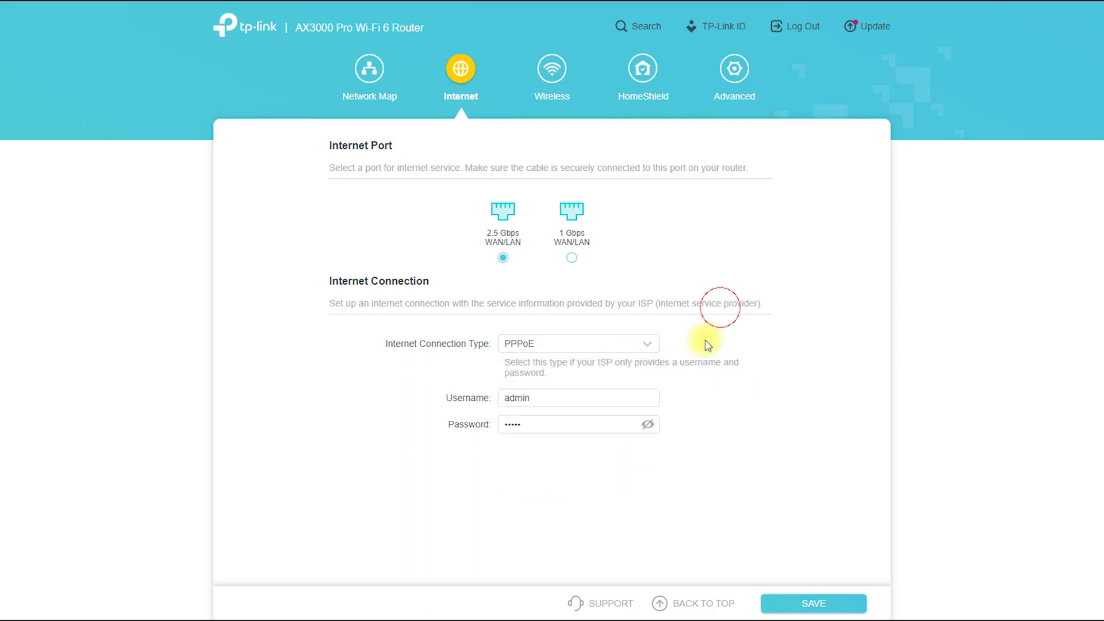
{"action": "left_click", "coordinate": [551, 73]}
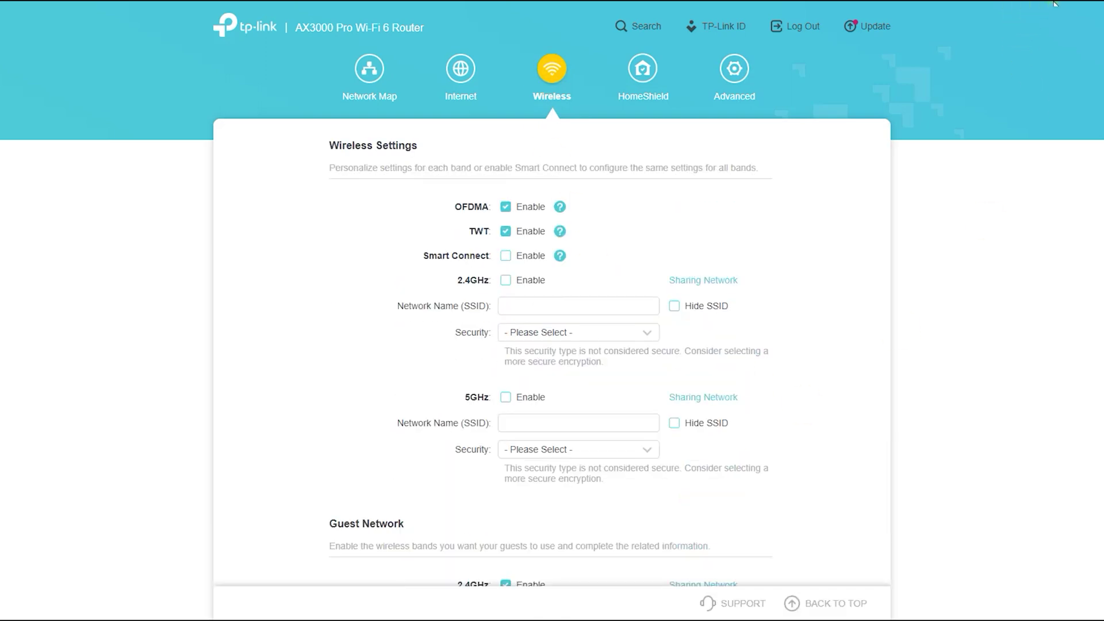
Step: Mark Wireless Settings, Smart Connect, the 2.4GHz security and password, and the 5GHz password, then clear the marks
{"action": "mouse_move", "coordinate": [353, 161]}
{"action": "left_mouse_down"}
{"action": "mouse_move", "coordinate": [375, 118]}
{"action": "mouse_move", "coordinate": [378, 170]}
{"action": "mouse_move", "coordinate": [399, 170]}
{"action": "left_mouse_up"}
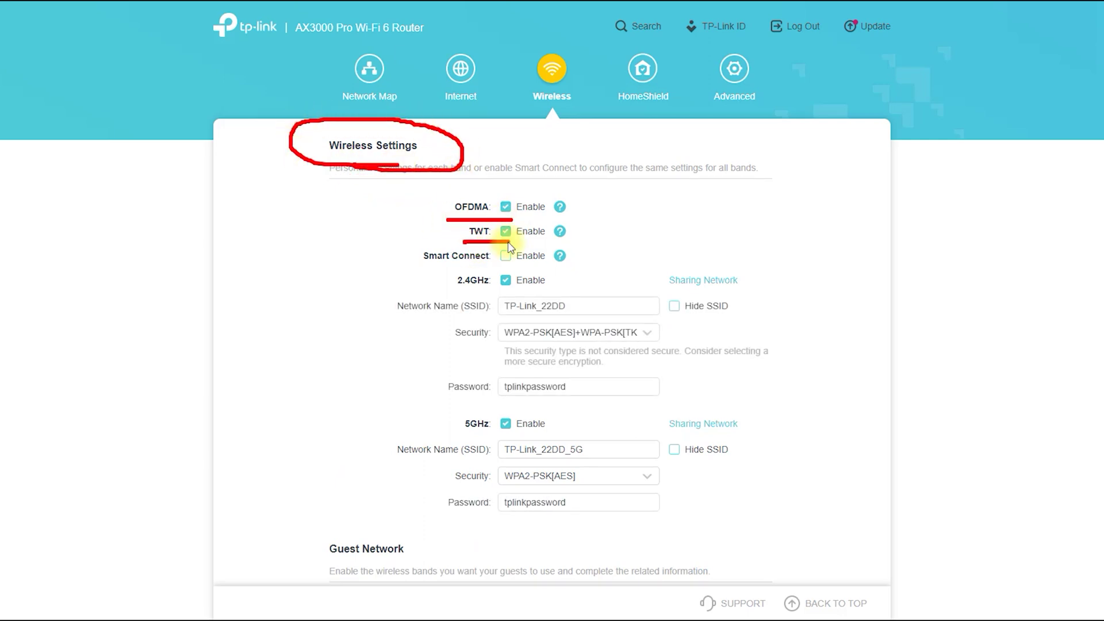
{"action": "left_click_drag", "start_coordinate": [431, 267], "coordinate": [506, 265]}
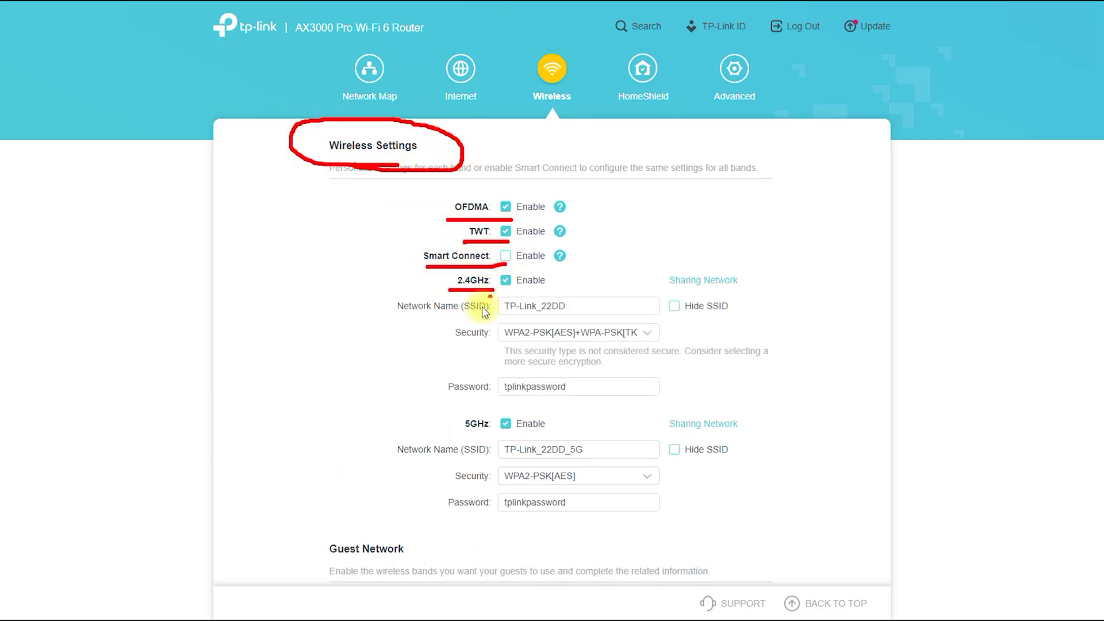
{"action": "left_click_drag", "start_coordinate": [448, 343], "coordinate": [504, 346]}
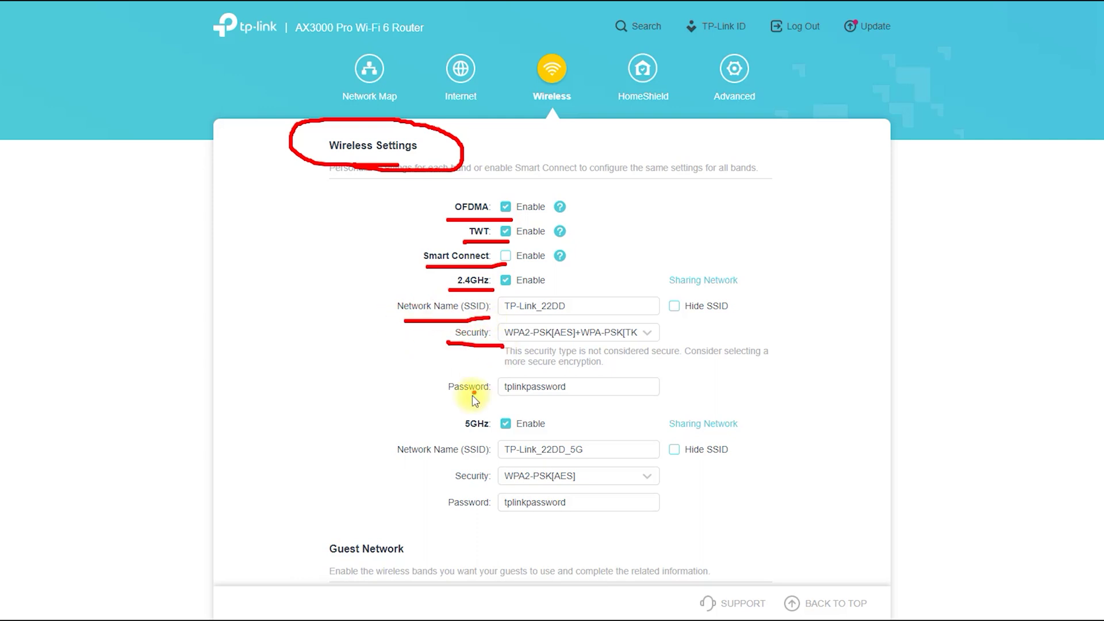
{"action": "mouse_move", "coordinate": [469, 397]}
{"action": "left_mouse_down"}
{"action": "mouse_move", "coordinate": [567, 419]}
{"action": "mouse_move", "coordinate": [456, 374]}
{"action": "mouse_move", "coordinate": [465, 424]}
{"action": "mouse_move", "coordinate": [502, 438]}
{"action": "mouse_move", "coordinate": [477, 428]}
{"action": "mouse_move", "coordinate": [402, 467]}
{"action": "mouse_move", "coordinate": [496, 462]}
{"action": "left_mouse_up"}
{"action": "left_click_drag", "start_coordinate": [491, 518], "coordinate": [506, 512]}
{"action": "left_click", "coordinate": [862, 455]}
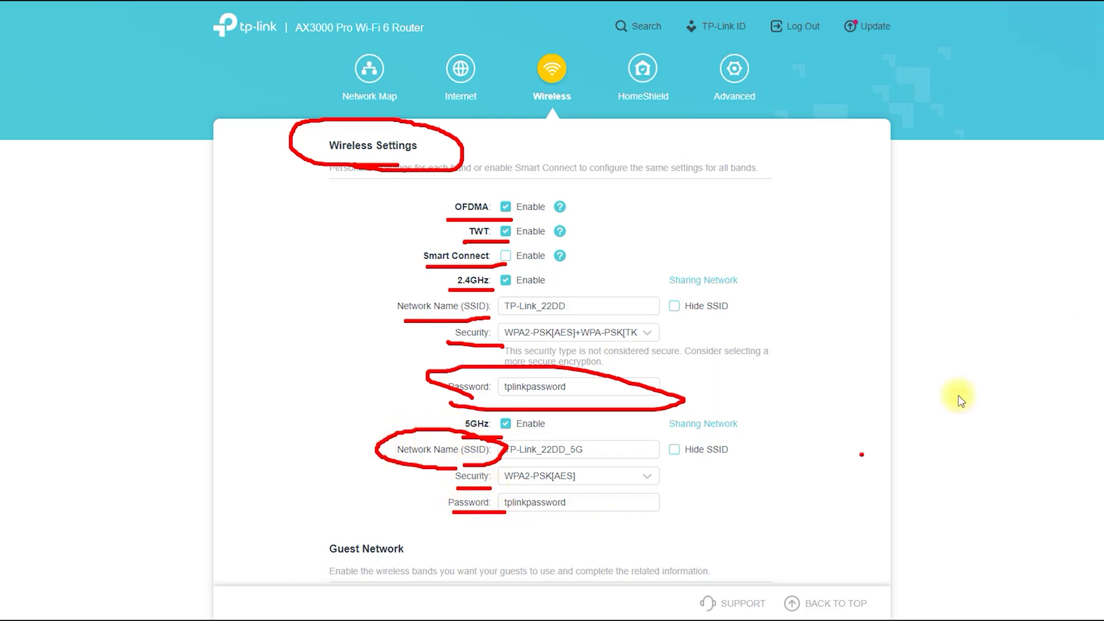
{"action": "key", "text": "Escape"}
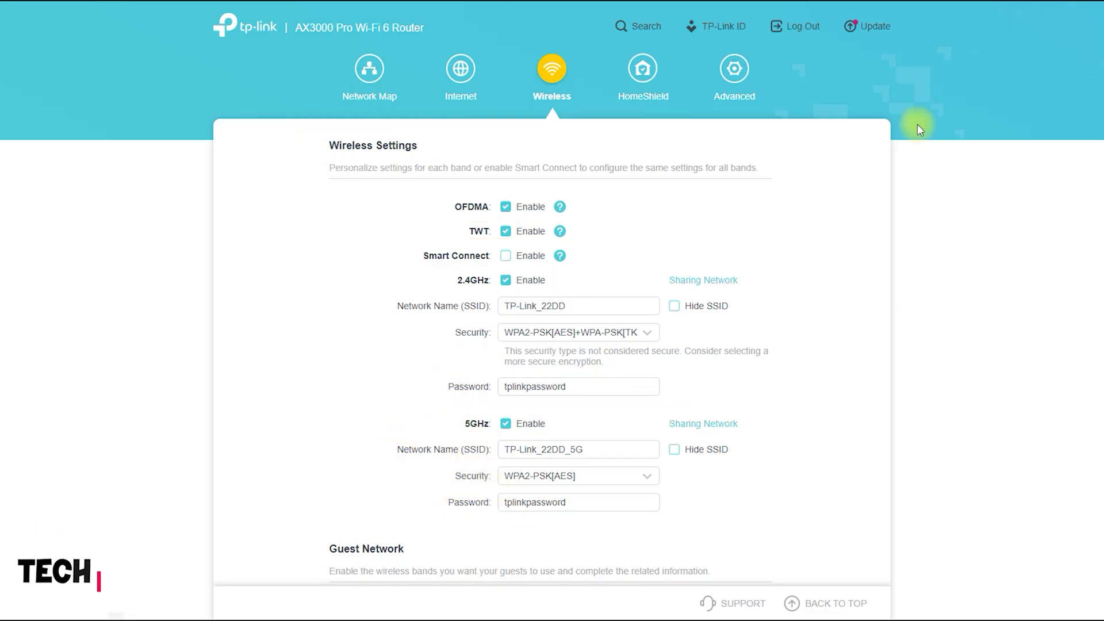
{"action": "scroll", "coordinate": [821, 370], "scroll_direction": "down", "scroll_amount": 3}
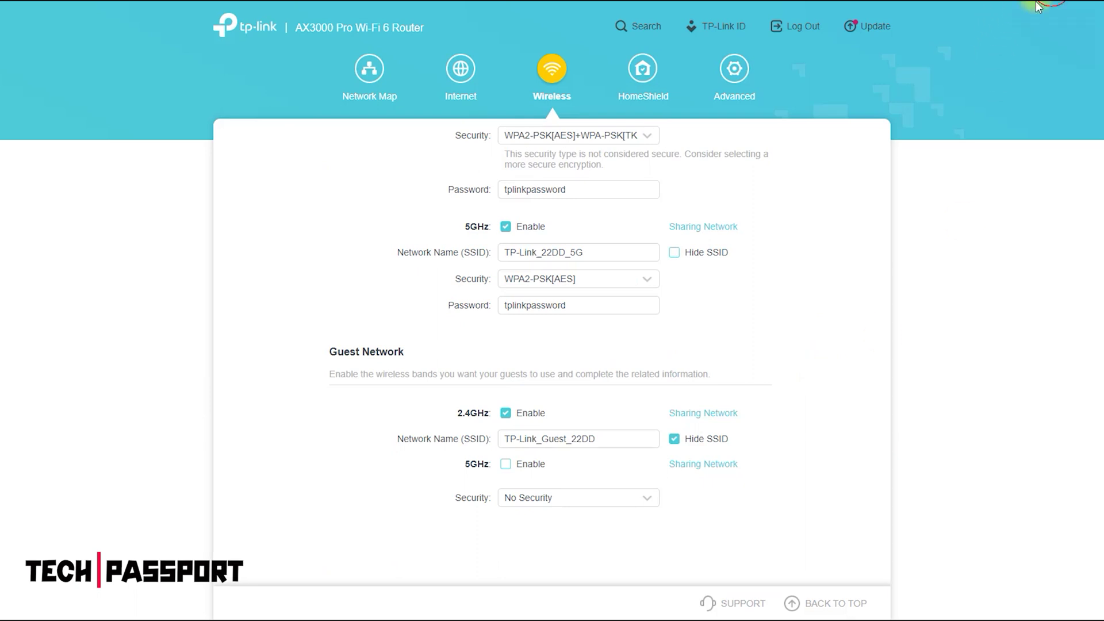
Step: Mark the Guest Network section, link it to its 5GHz band, and point to the guest security setting
{"action": "mouse_move", "coordinate": [346, 382]}
{"action": "left_mouse_down"}
{"action": "mouse_move", "coordinate": [298, 317]}
{"action": "mouse_move", "coordinate": [352, 380]}
{"action": "mouse_move", "coordinate": [452, 417]}
{"action": "left_mouse_up"}
{"action": "mouse_move", "coordinate": [346, 377]}
{"action": "left_mouse_down"}
{"action": "mouse_move", "coordinate": [355, 439]}
{"action": "mouse_move", "coordinate": [444, 482]}
{"action": "mouse_move", "coordinate": [443, 465]}
{"action": "mouse_move", "coordinate": [436, 503]}
{"action": "left_mouse_up"}
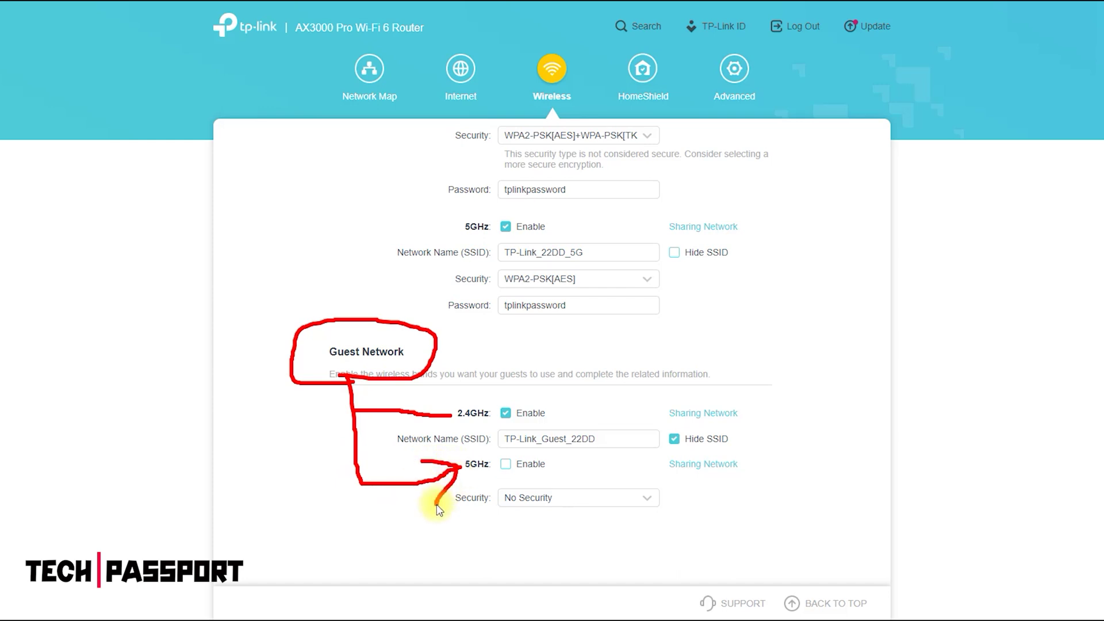
{"action": "left_click", "coordinate": [336, 458]}
{"action": "mouse_move", "coordinate": [384, 481]}
{"action": "left_mouse_down"}
{"action": "mouse_move", "coordinate": [420, 524]}
{"action": "mouse_move", "coordinate": [469, 520]}
{"action": "left_mouse_up"}
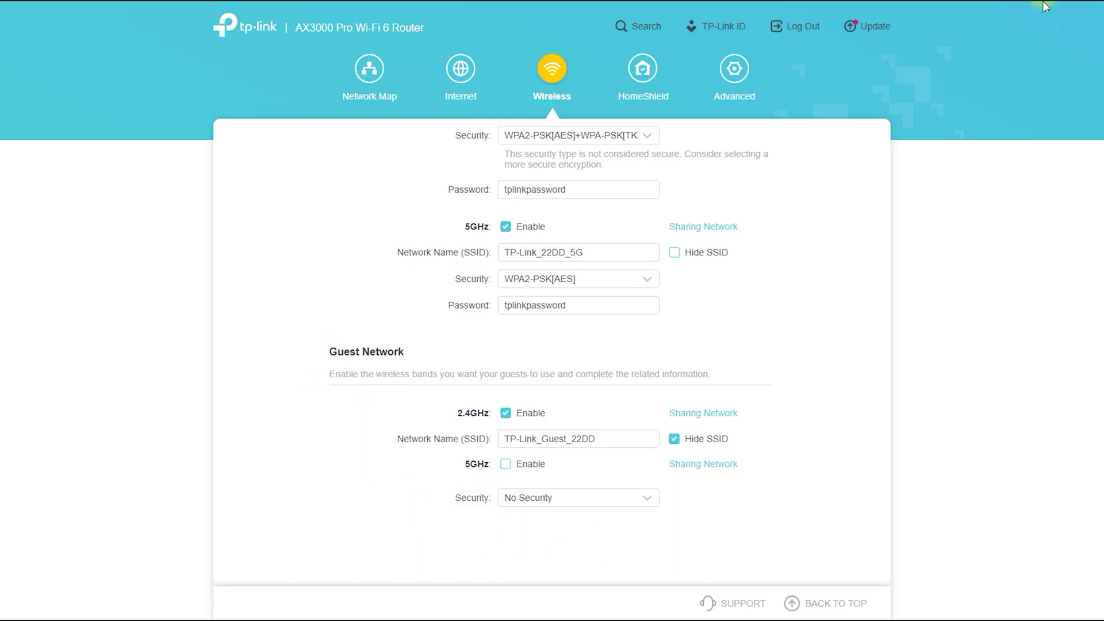
Step: Set guest network security to WPA2/WPA3-Personal, select the guest password text, and go to HomeShield
{"action": "left_click", "coordinate": [602, 499]}
{"action": "left_click", "coordinate": [596, 569]}
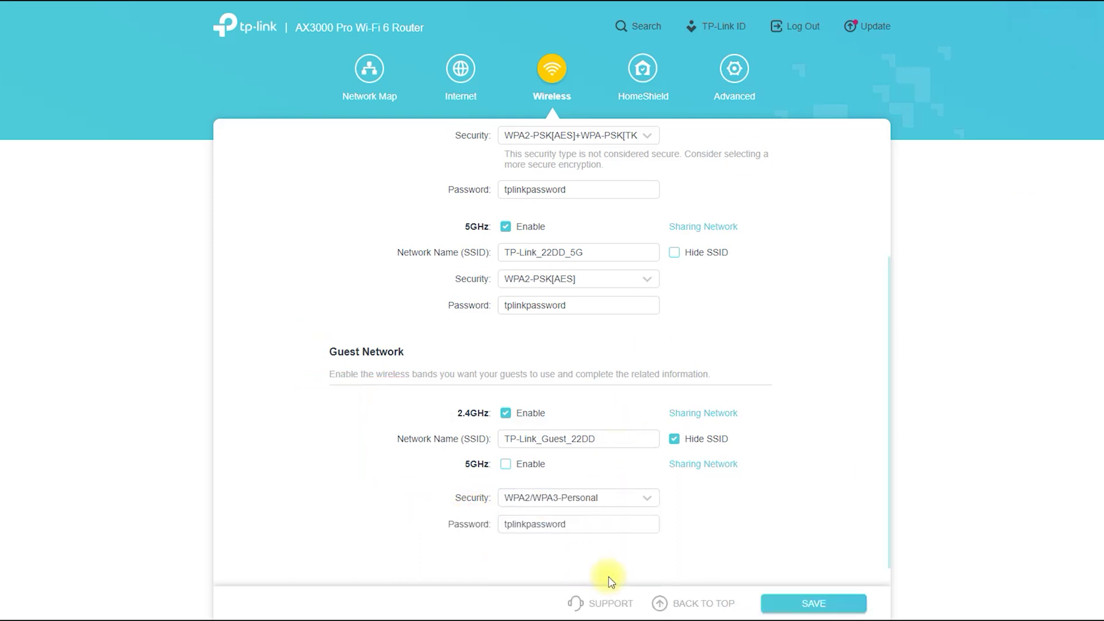
{"action": "left_click_drag", "start_coordinate": [596, 533], "coordinate": [483, 534]}
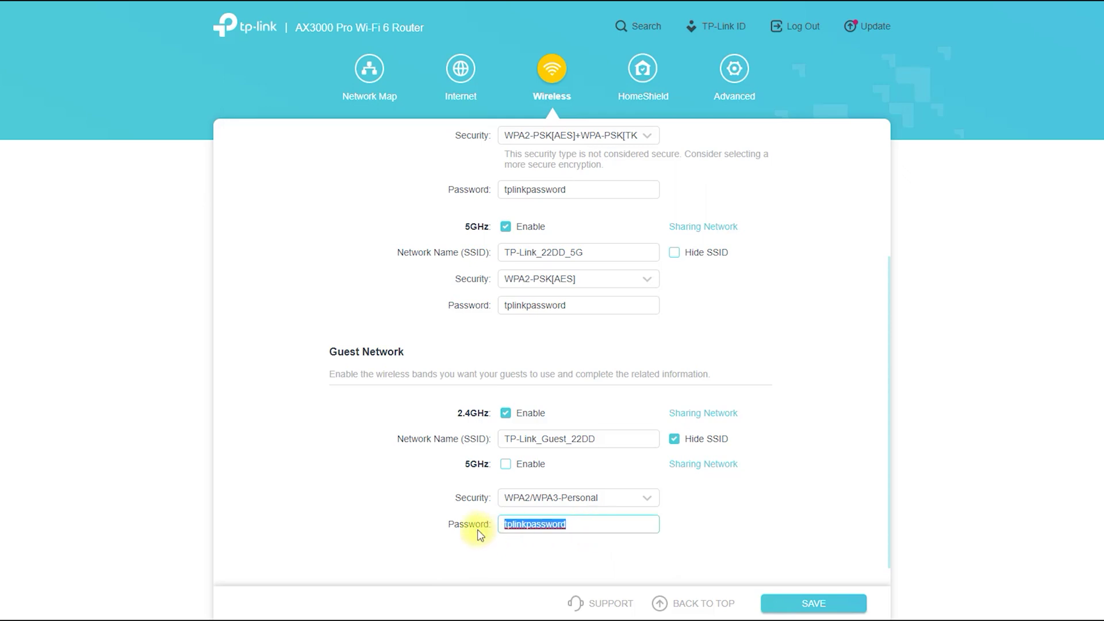
{"action": "left_click", "coordinate": [643, 68]}
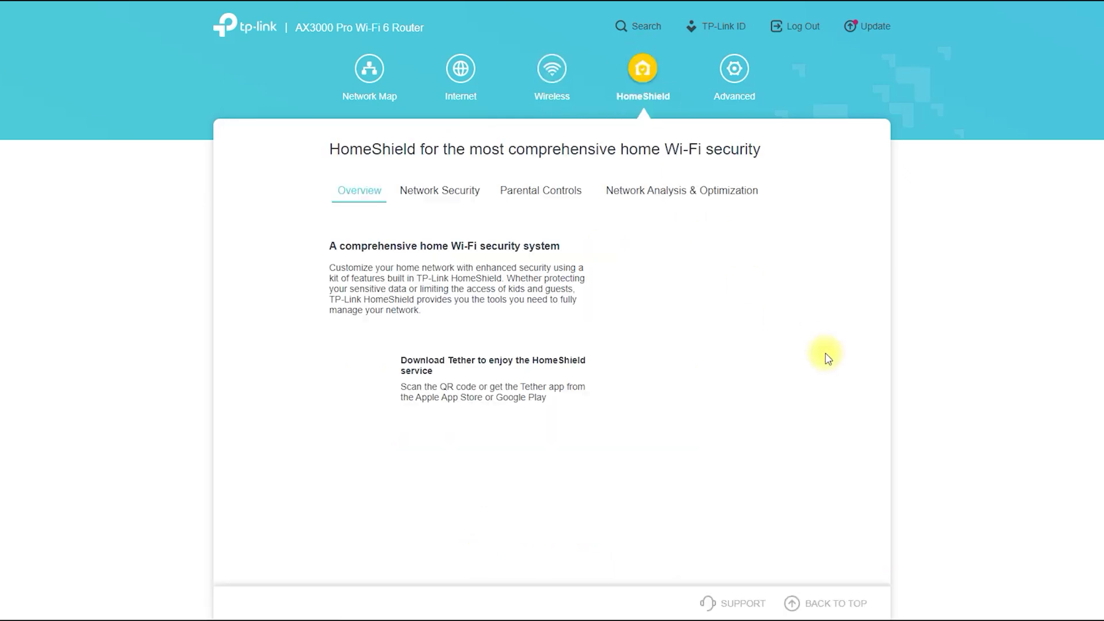
Step: Browse HomeShield's Network Security, Parental Controls and Network Analysis & Optimization features, then open Advanced
{"action": "left_click", "coordinate": [430, 201]}
{"action": "scroll", "coordinate": [530, 278], "scroll_direction": "down", "scroll_amount": 1}
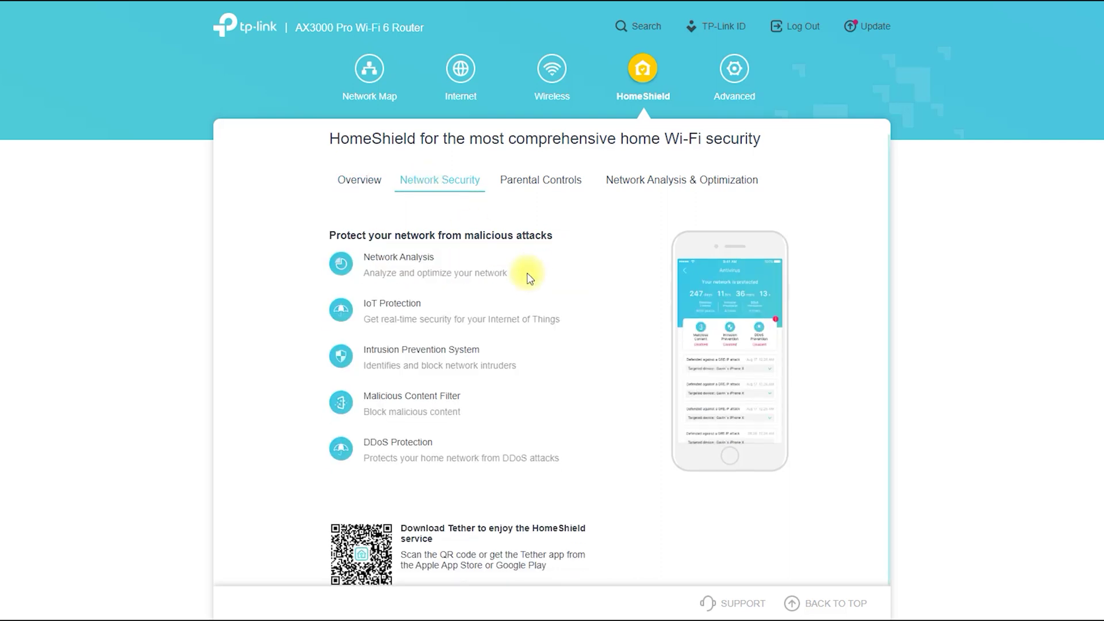
{"action": "left_click", "coordinate": [549, 181]}
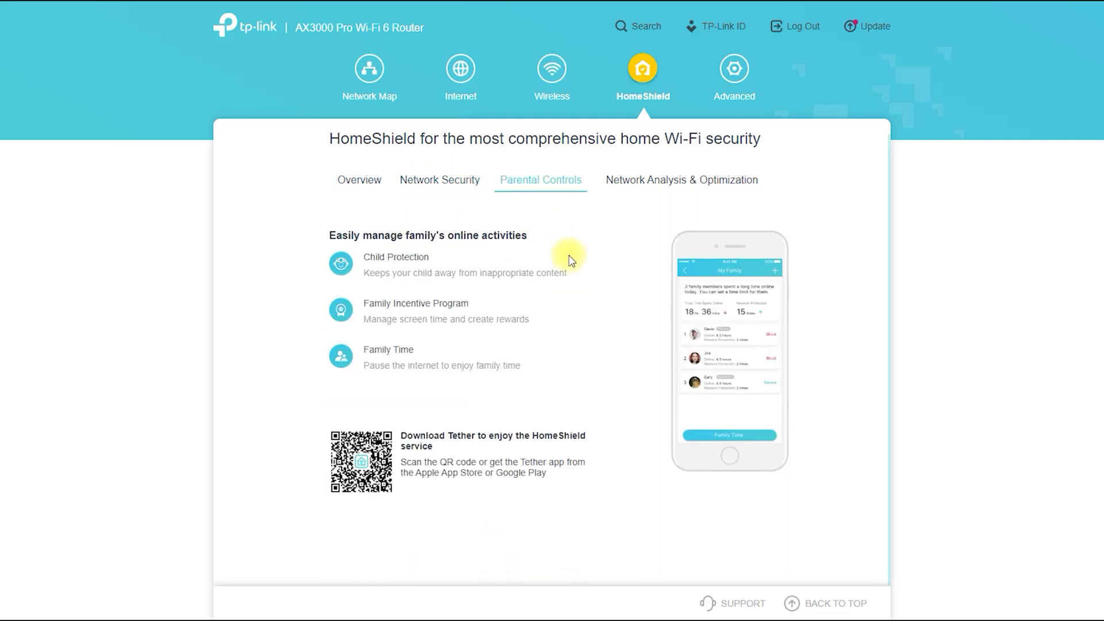
{"action": "left_click", "coordinate": [640, 188]}
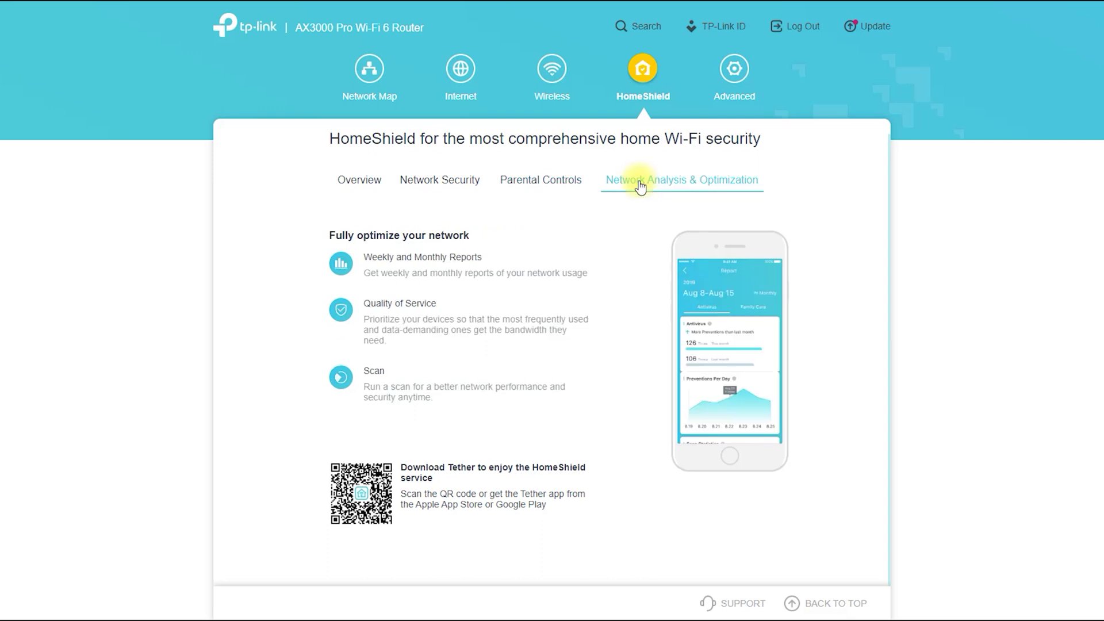
{"action": "left_click", "coordinate": [726, 70]}
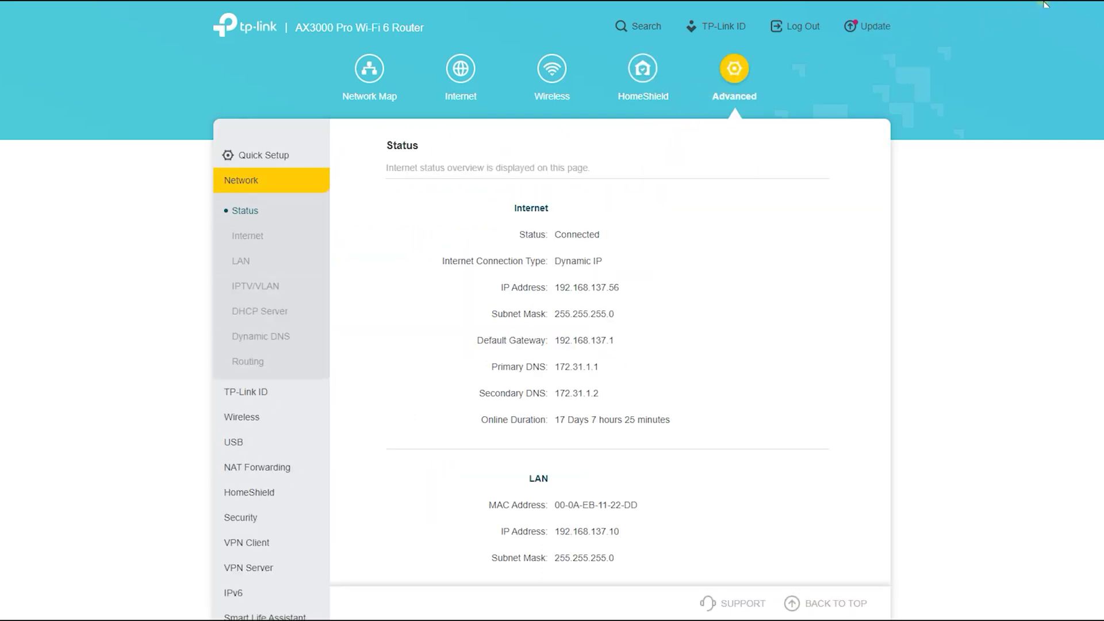
Step: Draw red lines linking Internet, Wireless and HomeShield to their Advanced entries, clear them, and open Network > Internet
{"action": "mouse_move", "coordinate": [462, 107]}
{"action": "left_mouse_down"}
{"action": "mouse_move", "coordinate": [460, 237]}
{"action": "mouse_move", "coordinate": [288, 247]}
{"action": "left_mouse_up"}
{"action": "mouse_move", "coordinate": [550, 96]}
{"action": "left_mouse_down"}
{"action": "mouse_move", "coordinate": [536, 399]}
{"action": "mouse_move", "coordinate": [293, 414]}
{"action": "mouse_move", "coordinate": [345, 442]}
{"action": "left_mouse_up"}
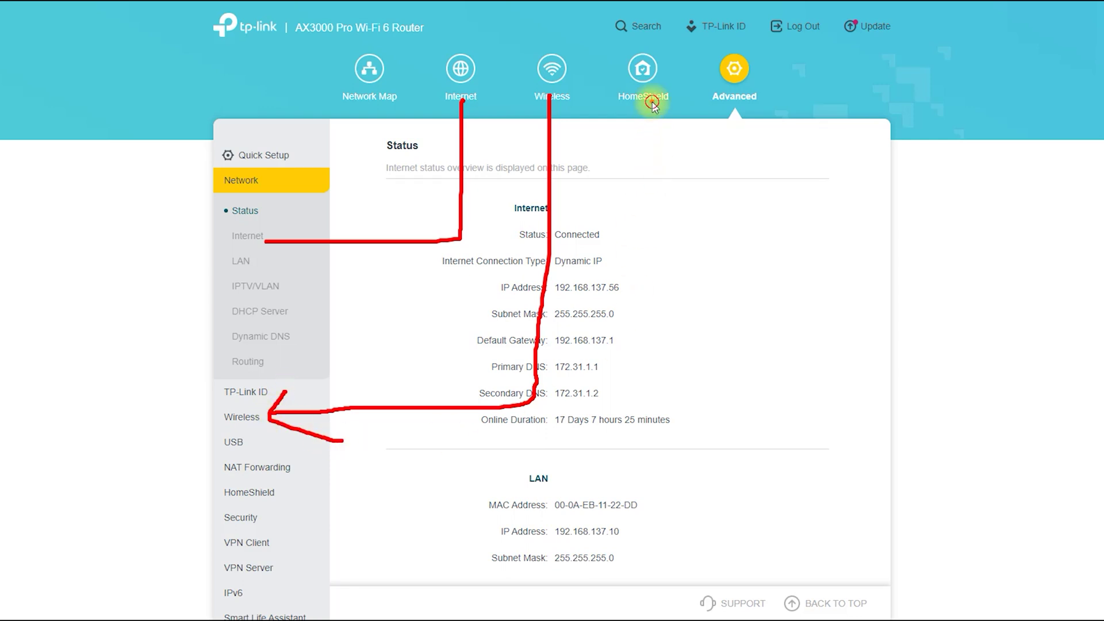
{"action": "mouse_move", "coordinate": [652, 101]}
{"action": "left_mouse_down"}
{"action": "mouse_move", "coordinate": [623, 459]}
{"action": "mouse_move", "coordinate": [454, 486]}
{"action": "mouse_move", "coordinate": [296, 490]}
{"action": "mouse_move", "coordinate": [308, 473]}
{"action": "mouse_move", "coordinate": [291, 499]}
{"action": "mouse_move", "coordinate": [336, 518]}
{"action": "left_mouse_up"}
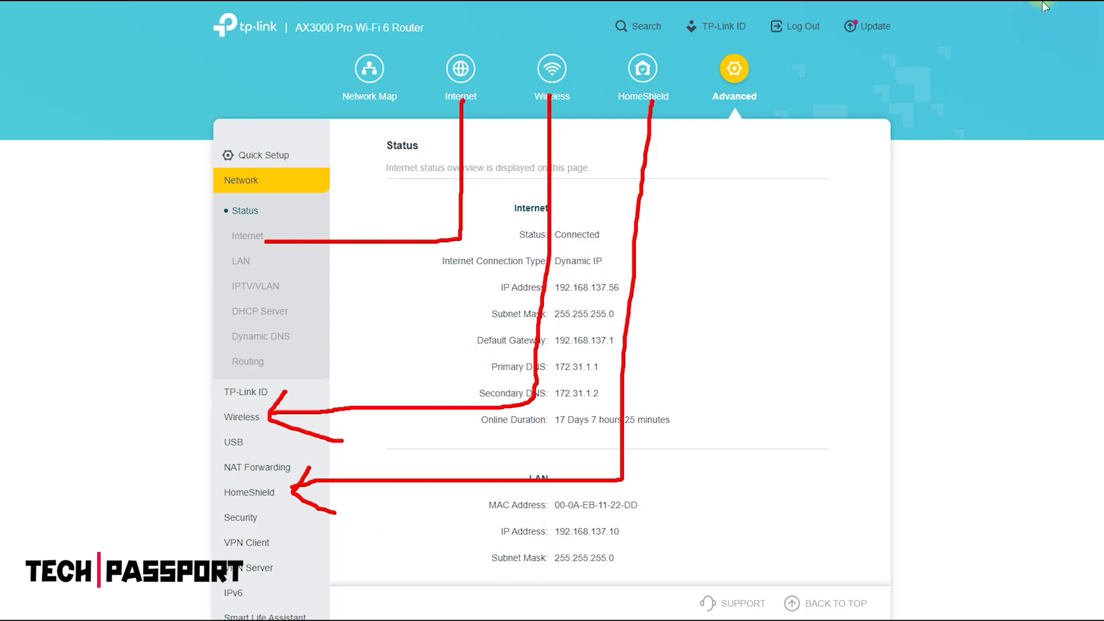
{"action": "key", "text": "Escape"}
{"action": "left_click", "coordinate": [247, 237]}
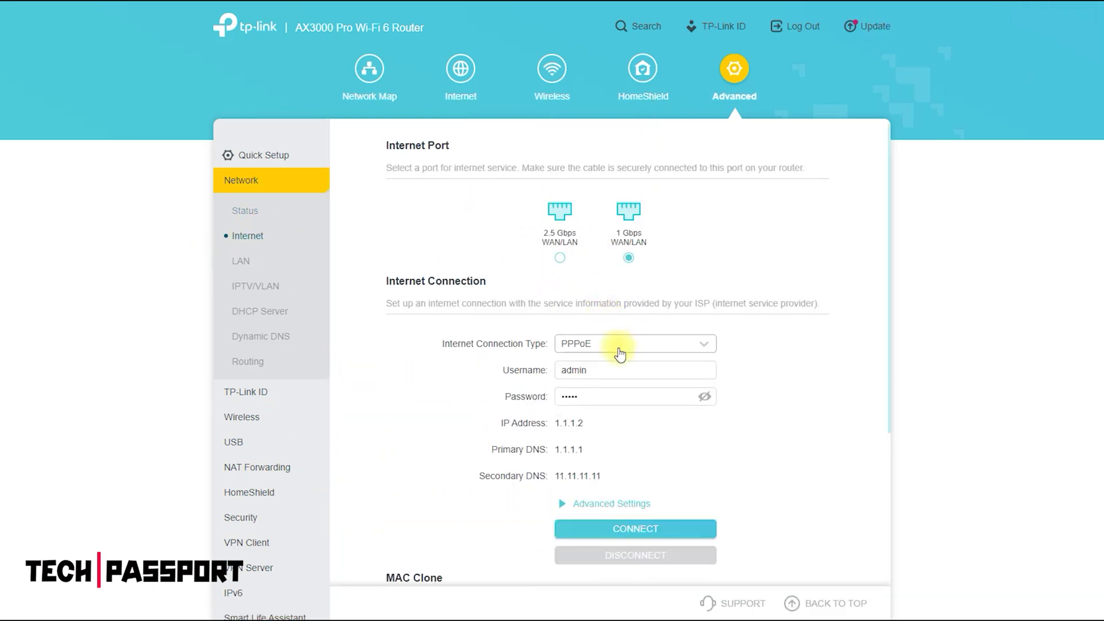
Step: Check the Internet connection types while keeping PPPoE, then circle the MAC Clone and NAT headings
{"action": "left_click", "coordinate": [616, 347]}
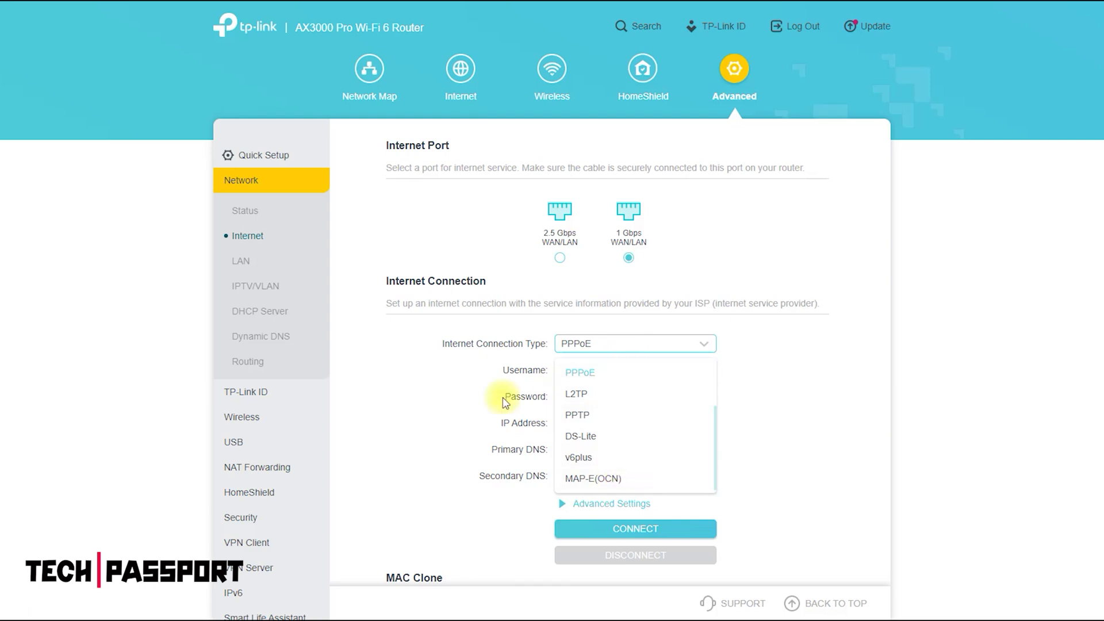
{"action": "left_click", "coordinate": [440, 403]}
{"action": "scroll", "coordinate": [439, 401], "scroll_direction": "down", "scroll_amount": 4}
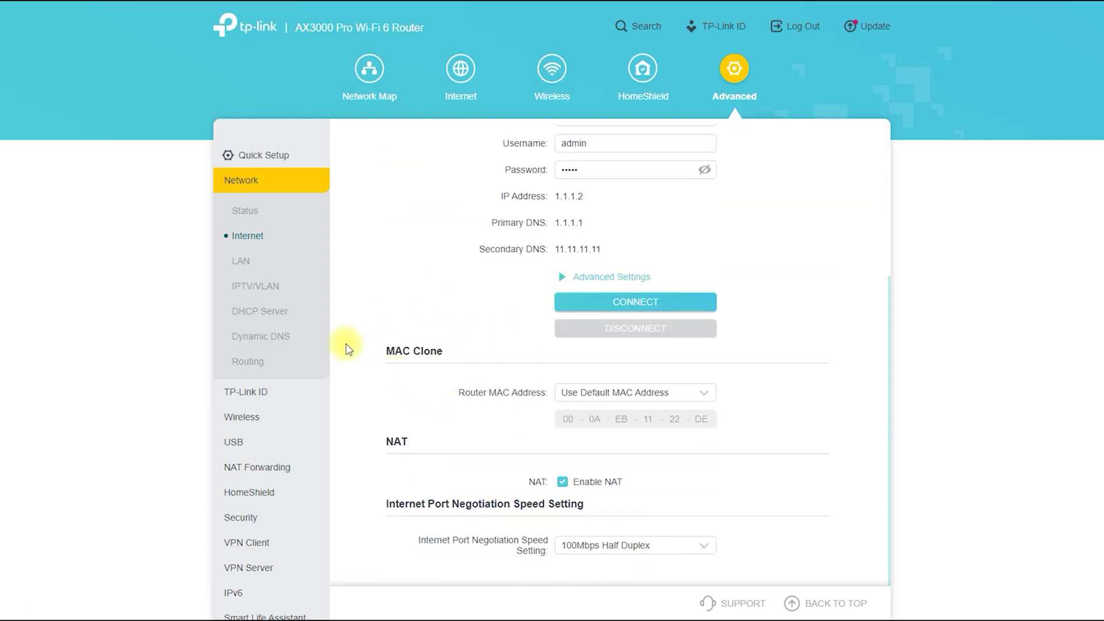
{"action": "mouse_move", "coordinate": [408, 366]}
{"action": "left_mouse_down"}
{"action": "mouse_move", "coordinate": [382, 328]}
{"action": "mouse_move", "coordinate": [446, 389]}
{"action": "left_mouse_up"}
{"action": "mouse_move", "coordinate": [410, 430]}
{"action": "left_mouse_down"}
{"action": "mouse_move", "coordinate": [424, 439]}
{"action": "mouse_move", "coordinate": [365, 461]}
{"action": "mouse_move", "coordinate": [443, 438]}
{"action": "left_mouse_up"}
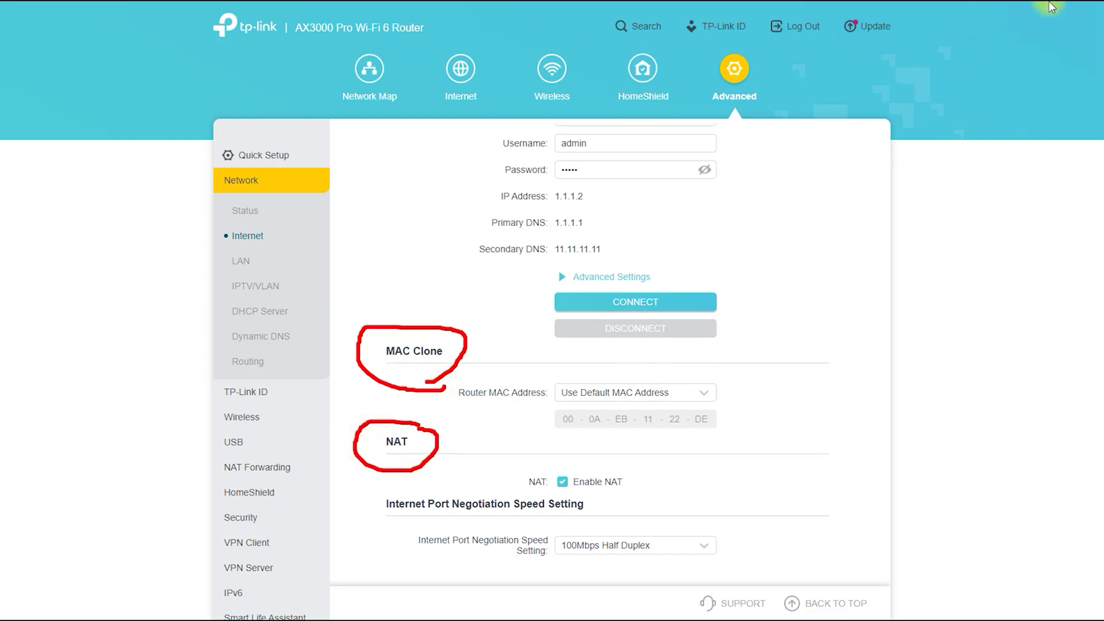
Step: View the LAN settings with an arrow marking the address fields, then go to IPTV/VLAN
{"action": "left_click", "coordinate": [245, 264]}
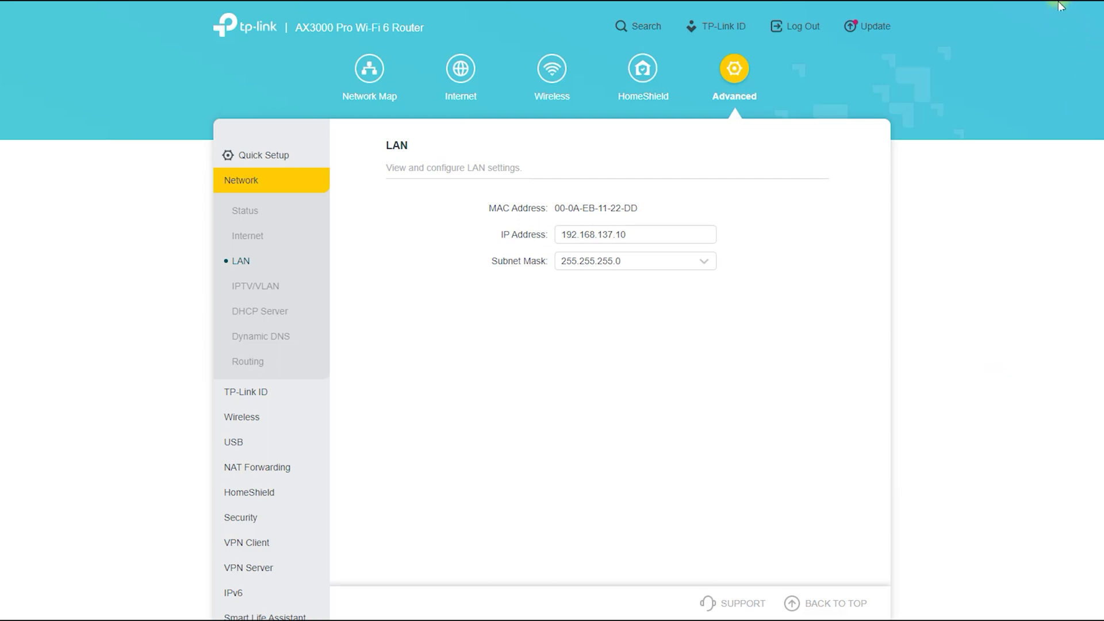
{"action": "left_click_drag", "start_coordinate": [412, 143], "coordinate": [397, 176]}
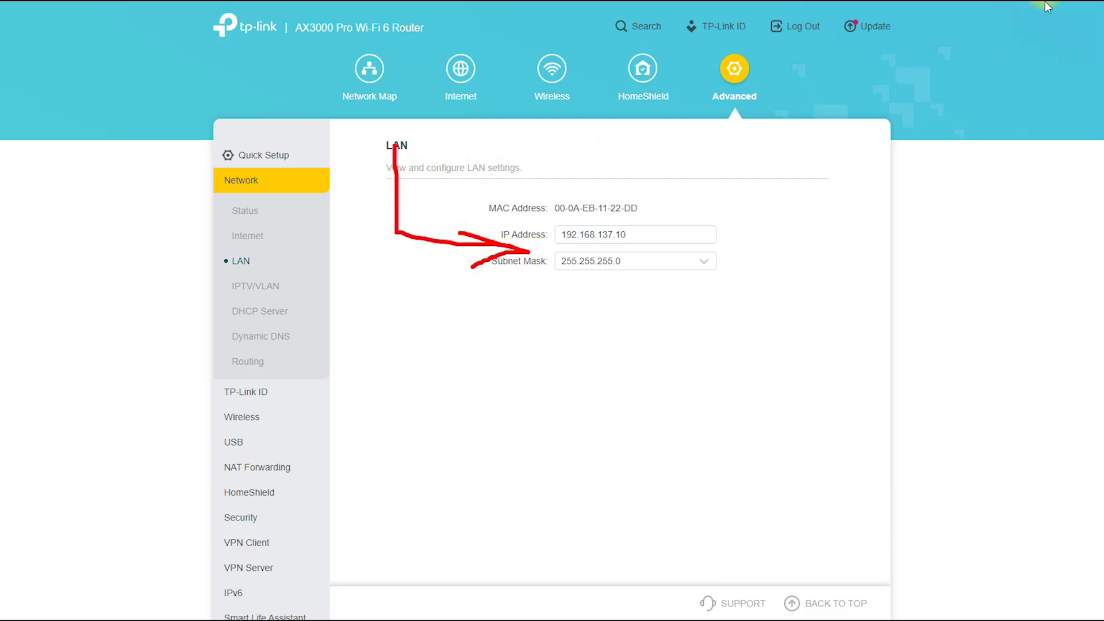
{"action": "key", "text": "Escape"}
{"action": "left_click", "coordinate": [256, 288]}
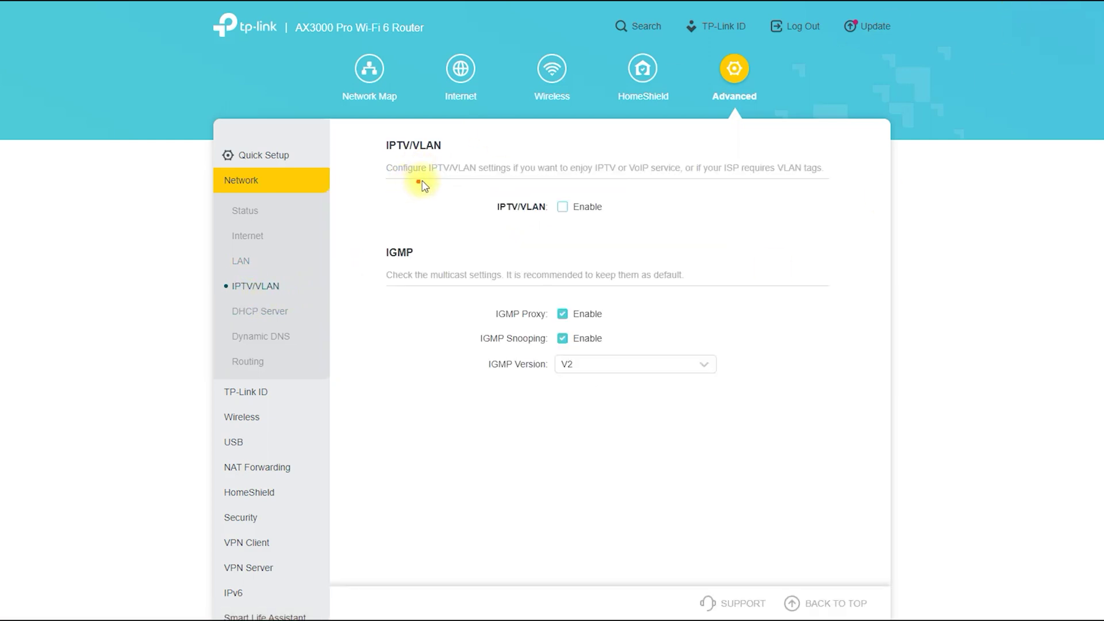
Step: Circle the IPTV/VLAN heading and enable IPTV/VLAN to reveal its VLAN fields
{"action": "mouse_move", "coordinate": [419, 178]}
{"action": "left_mouse_down"}
{"action": "mouse_move", "coordinate": [370, 178]}
{"action": "mouse_move", "coordinate": [437, 186]}
{"action": "left_mouse_up"}
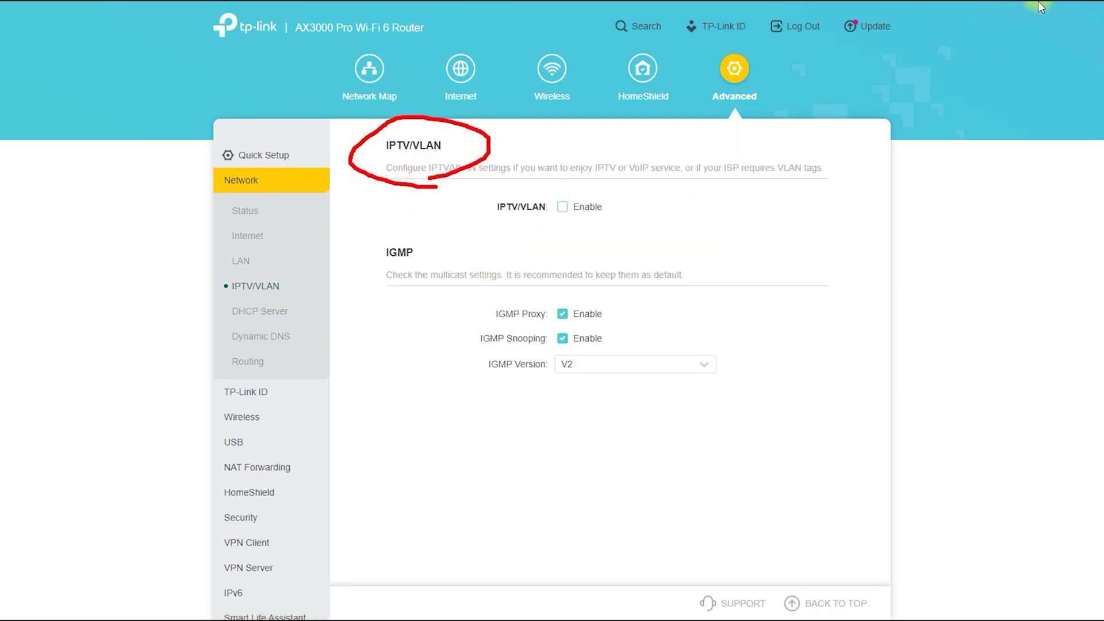
{"action": "left_click", "coordinate": [563, 207]}
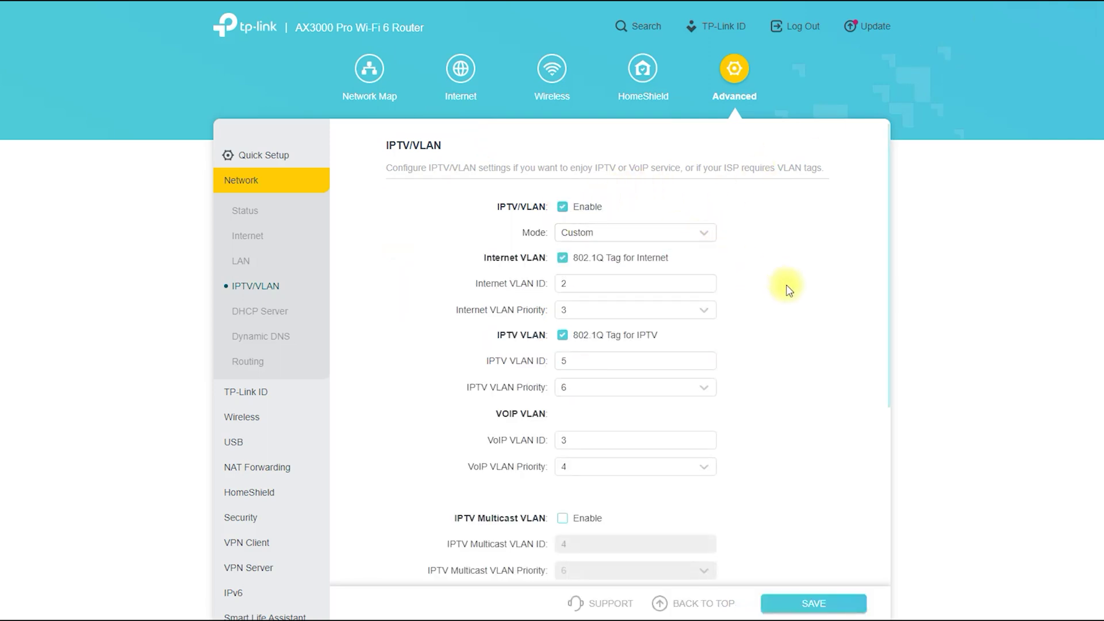
{"action": "scroll", "coordinate": [824, 292], "scroll_direction": "down", "scroll_amount": 5}
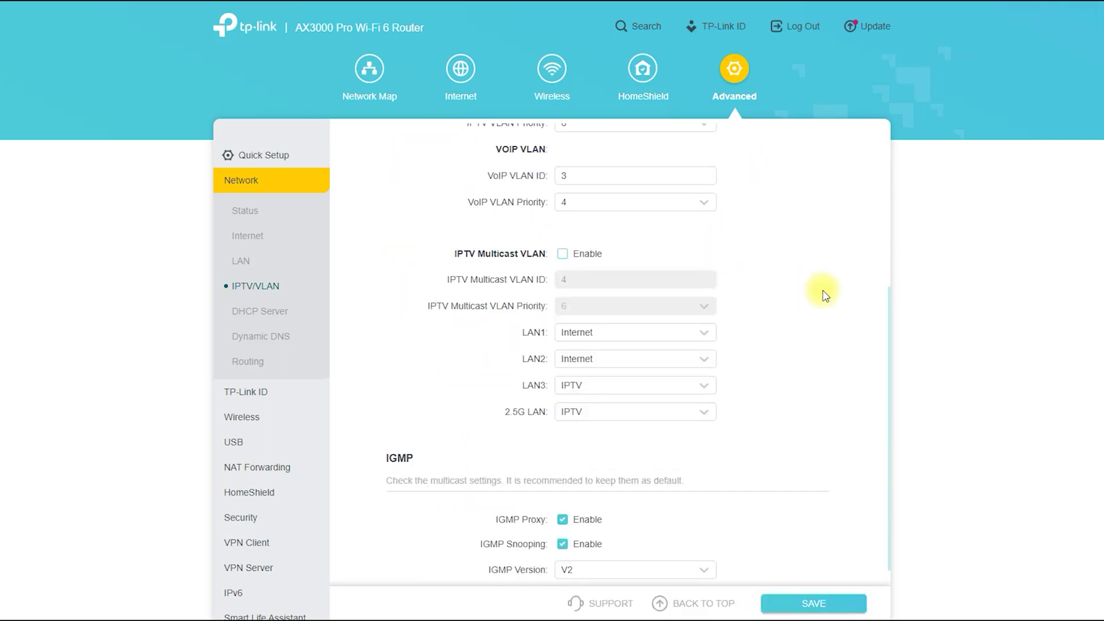
Step: Enable the DHCP Server, marking it with an arrow, and scroll down to its four-client list
{"action": "left_click", "coordinate": [260, 310]}
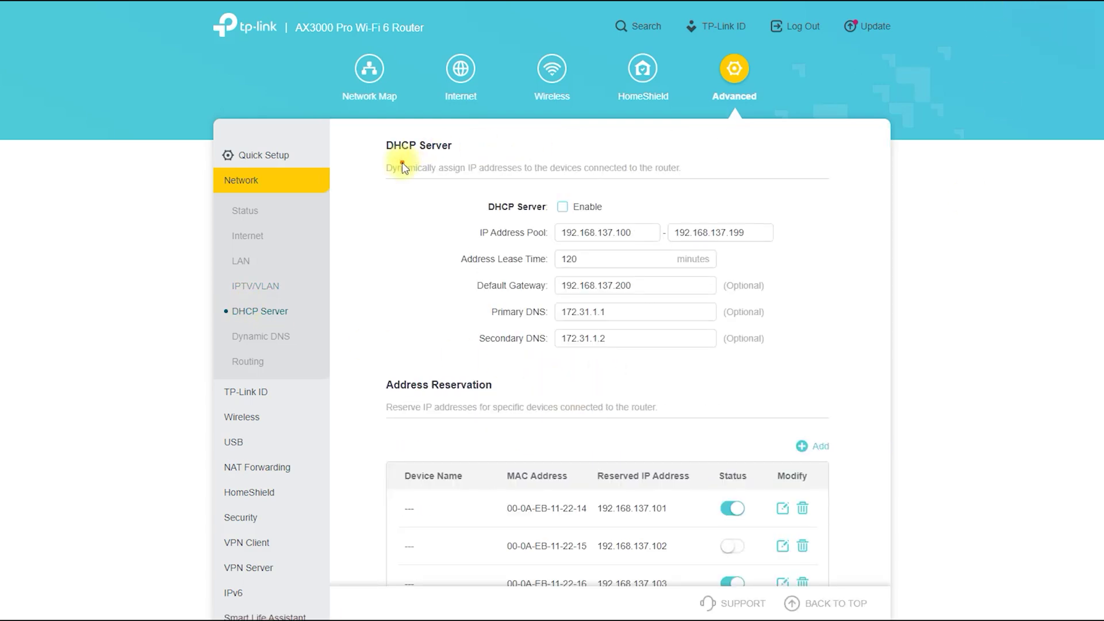
{"action": "mouse_move", "coordinate": [420, 148]}
{"action": "left_mouse_down"}
{"action": "mouse_move", "coordinate": [419, 178]}
{"action": "mouse_move", "coordinate": [483, 212]}
{"action": "mouse_move", "coordinate": [451, 192]}
{"action": "mouse_move", "coordinate": [482, 202]}
{"action": "mouse_move", "coordinate": [450, 253]}
{"action": "left_mouse_up"}
{"action": "left_click", "coordinate": [524, 275]}
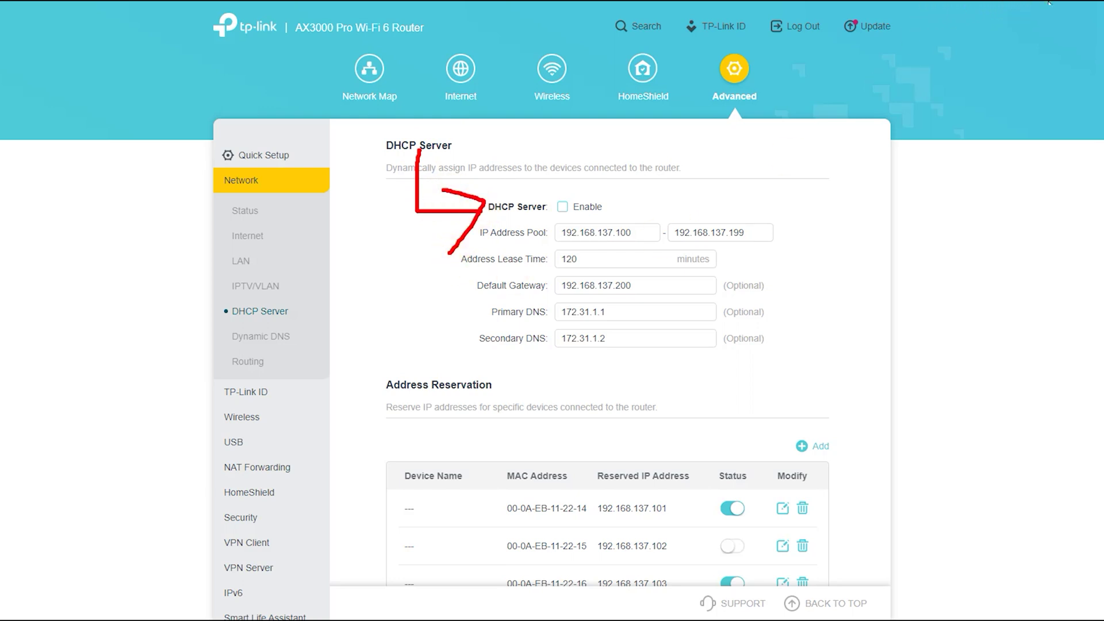
{"action": "left_click", "coordinate": [563, 206]}
{"action": "scroll", "coordinate": [561, 432], "scroll_direction": "down", "scroll_amount": 1}
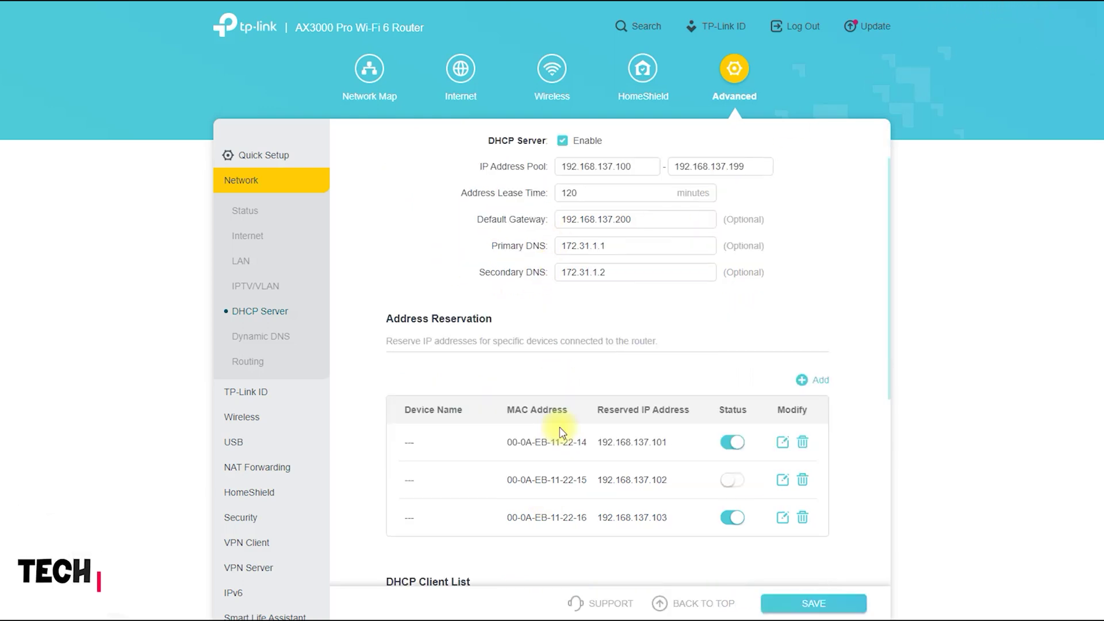
{"action": "scroll", "coordinate": [561, 432], "scroll_direction": "down", "scroll_amount": 3}
{"action": "scroll", "coordinate": [557, 426], "scroll_direction": "down", "scroll_amount": 2}
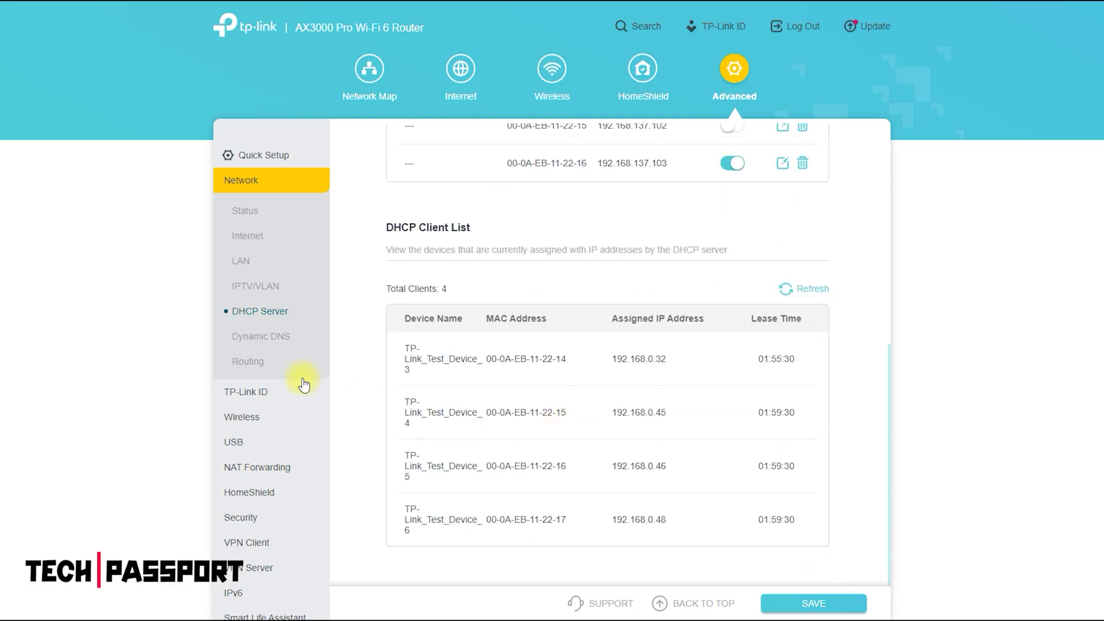
Step: Browse the Dynamic DNS service providers, then circle the Static Routing and Routing Table headings
{"action": "left_click", "coordinate": [260, 336]}
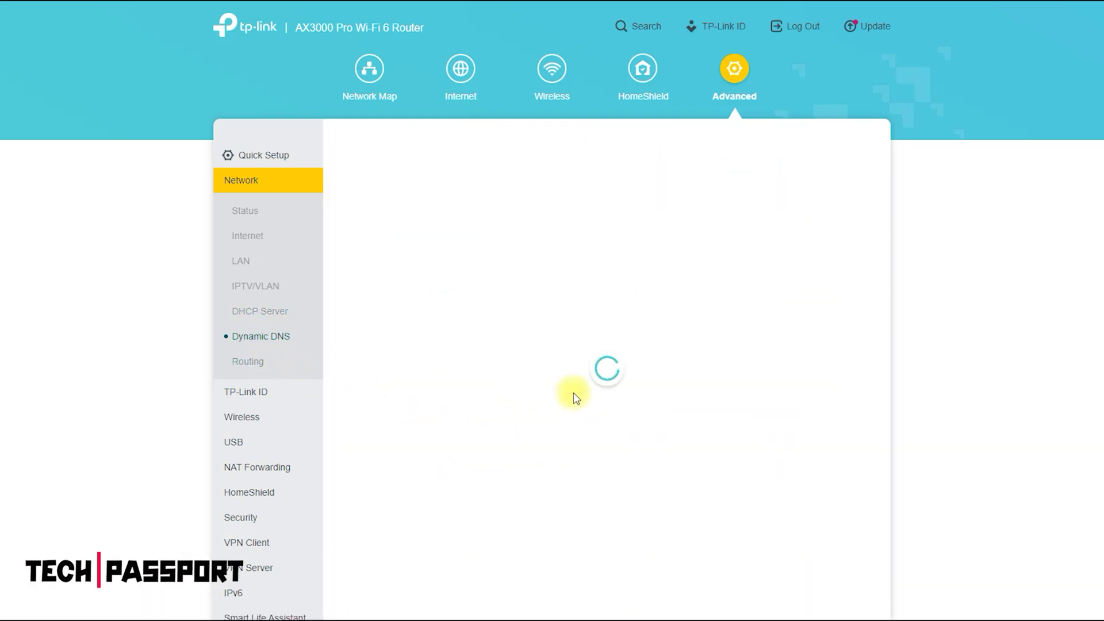
{"action": "left_click", "coordinate": [682, 219]}
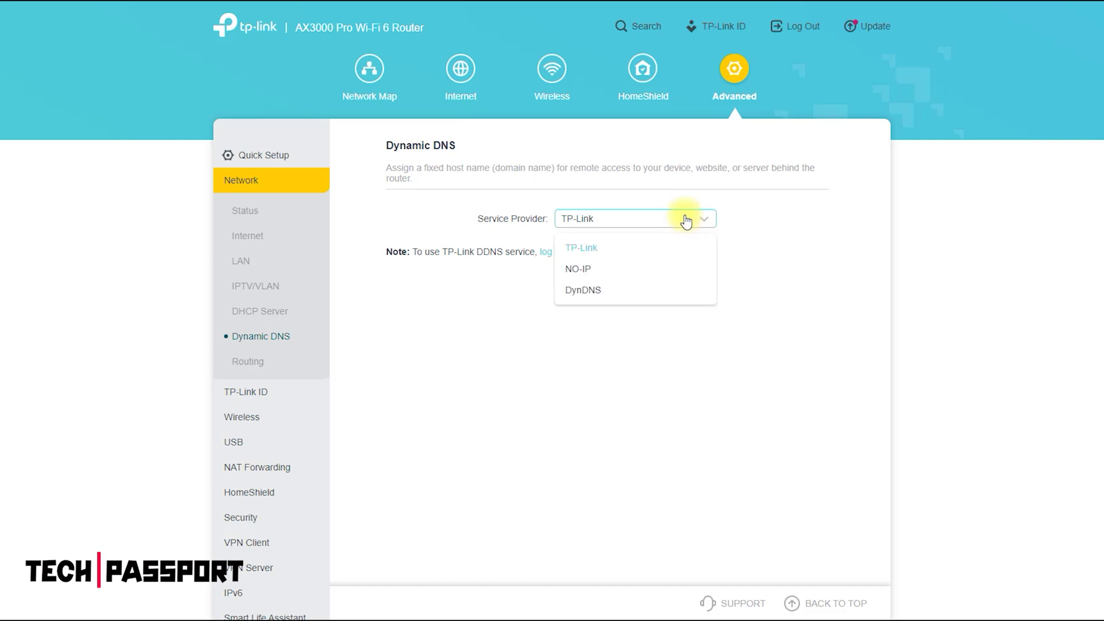
{"action": "left_click", "coordinate": [240, 364]}
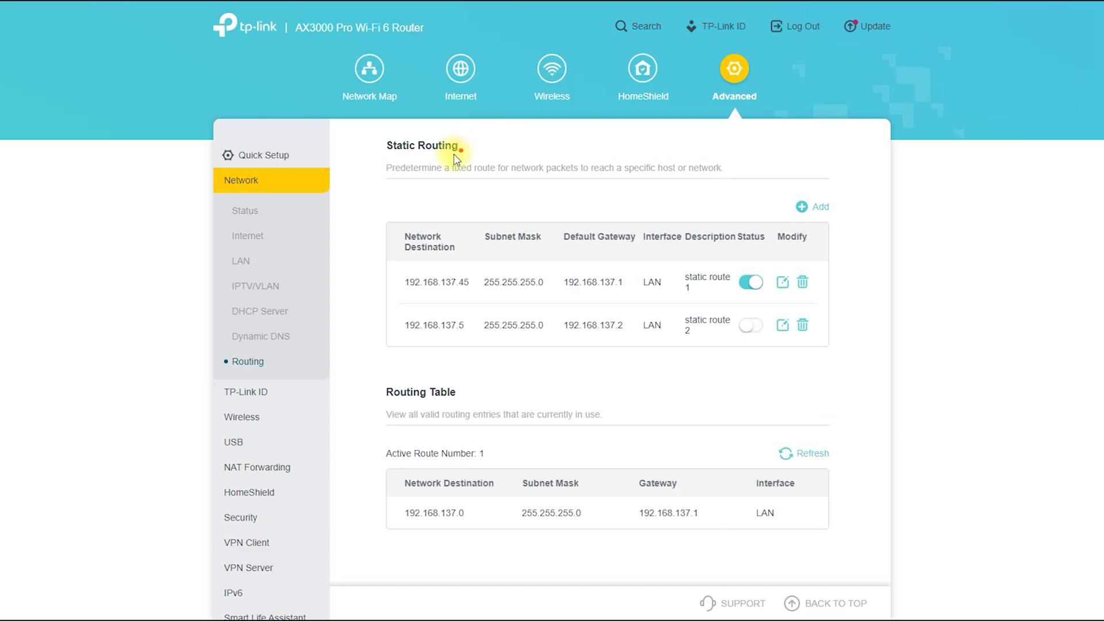
{"action": "left_click_drag", "start_coordinate": [477, 130], "coordinate": [411, 176]}
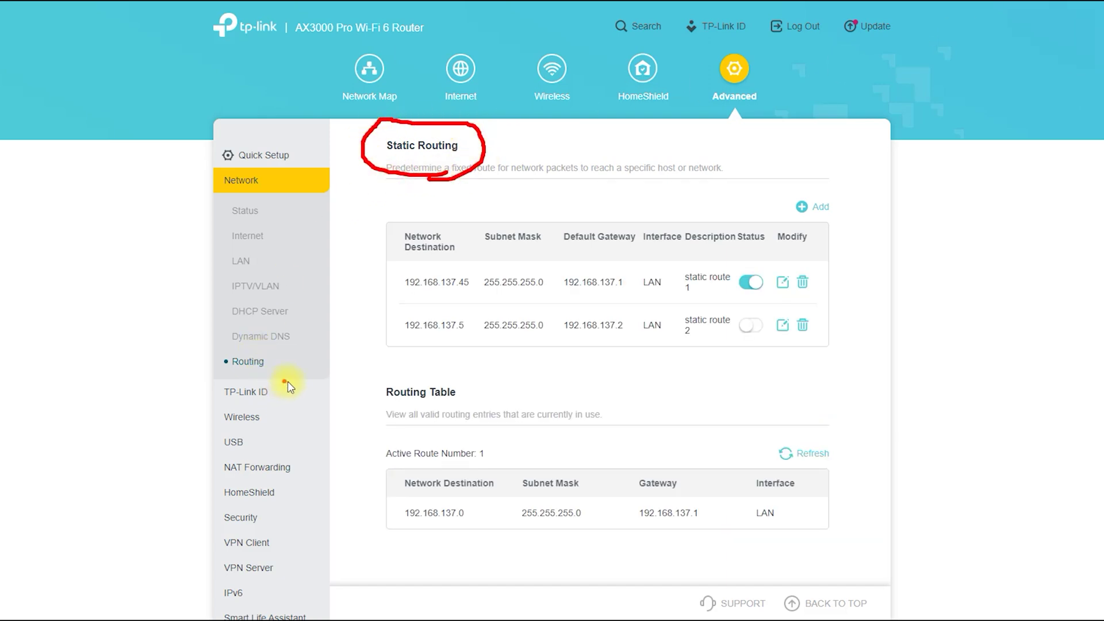
{"action": "mouse_move", "coordinate": [352, 401]}
{"action": "left_mouse_down"}
{"action": "mouse_move", "coordinate": [429, 365]}
{"action": "mouse_move", "coordinate": [369, 413]}
{"action": "left_mouse_up"}
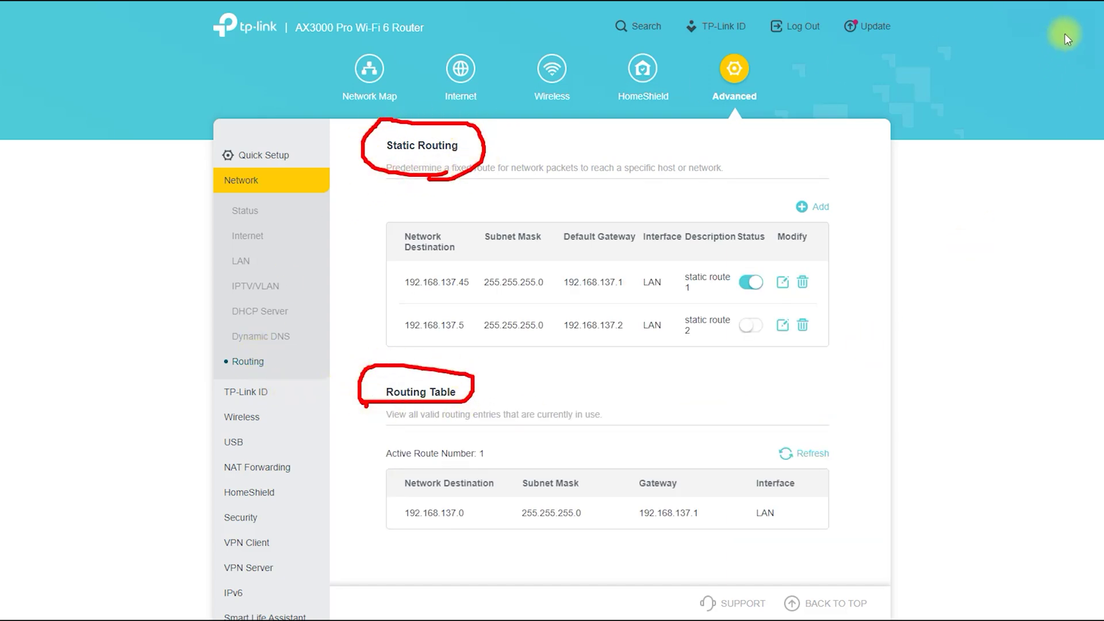
{"action": "left_click", "coordinate": [229, 399]}
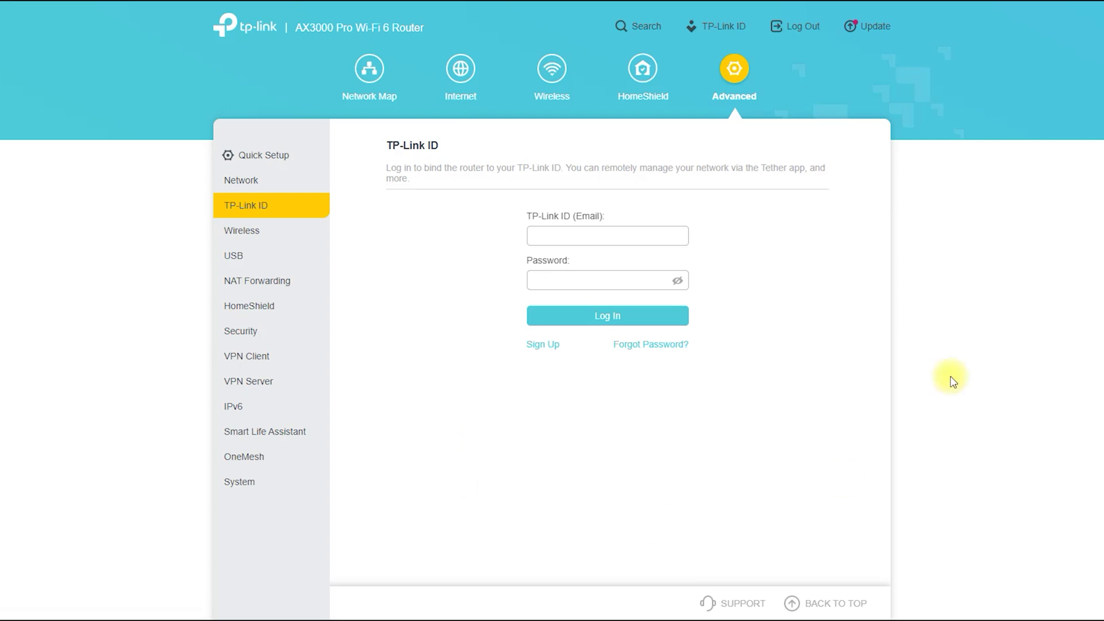
Step: Show the TP-Link ID sign-up form, with a red arrow pointing at its password field
{"action": "left_click", "coordinate": [551, 345]}
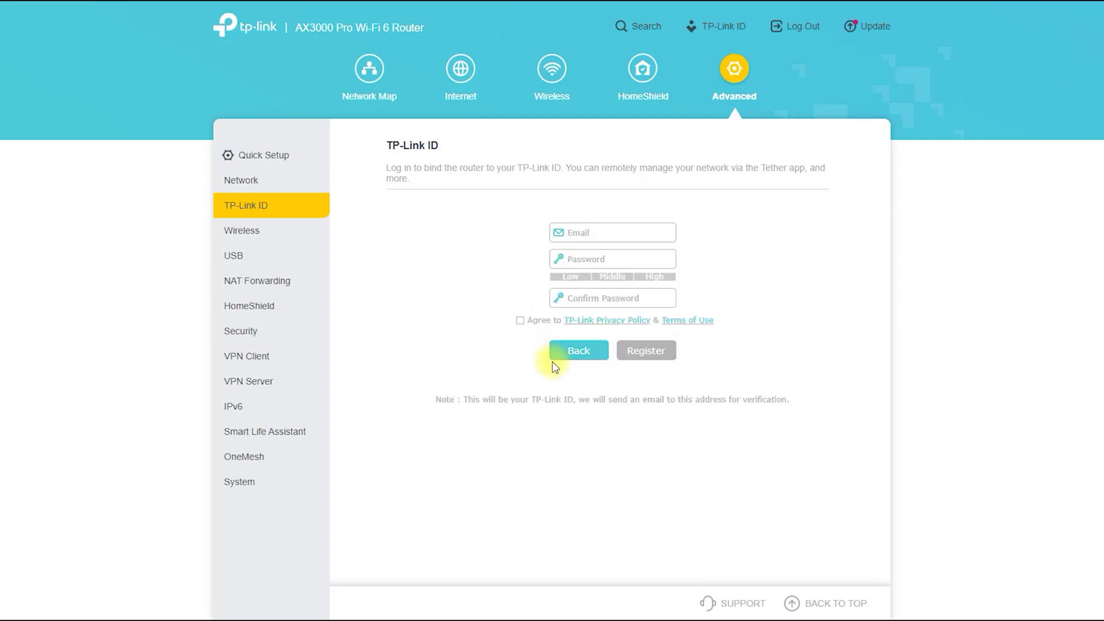
{"action": "mouse_move", "coordinate": [411, 146]}
{"action": "left_mouse_down"}
{"action": "mouse_move", "coordinate": [422, 264]}
{"action": "mouse_move", "coordinate": [528, 273]}
{"action": "mouse_move", "coordinate": [480, 297]}
{"action": "left_mouse_up"}
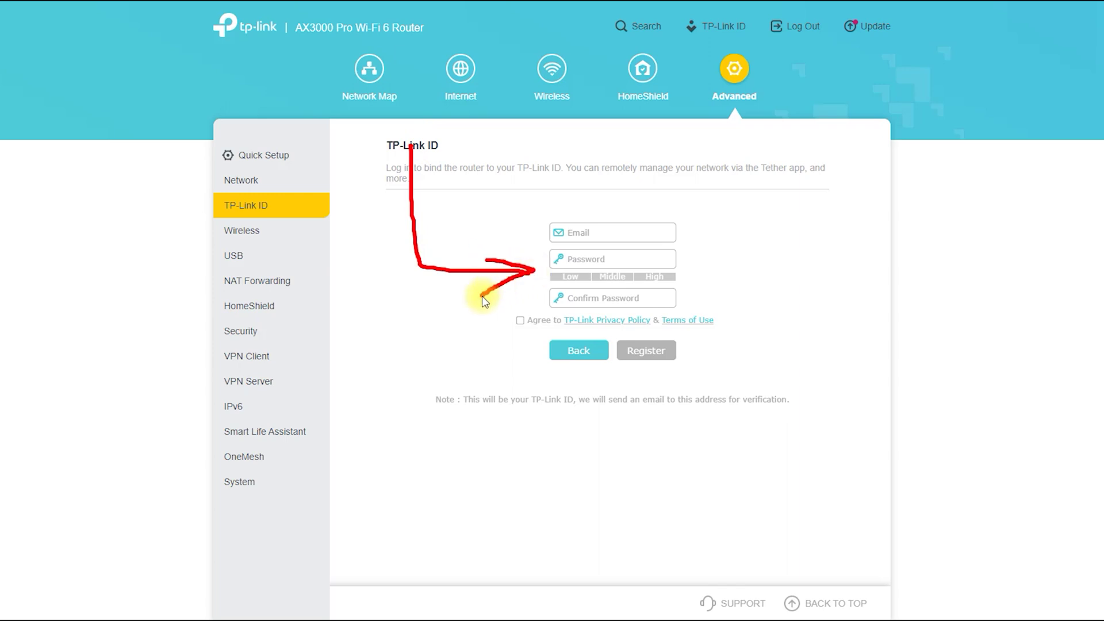
{"action": "left_click", "coordinate": [1057, 2]}
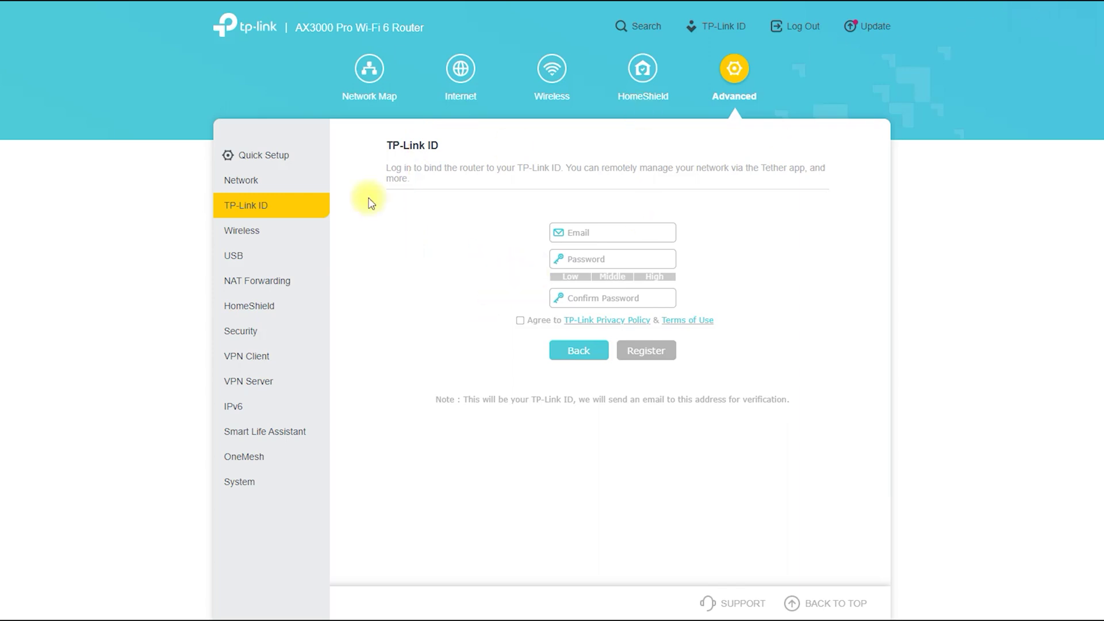
{"action": "left_click", "coordinate": [249, 236]}
Step: Annotate the Wireless Settings heading, 2.4GHz network name and 5GHz section with red arrows
{"action": "left_click", "coordinate": [276, 263]}
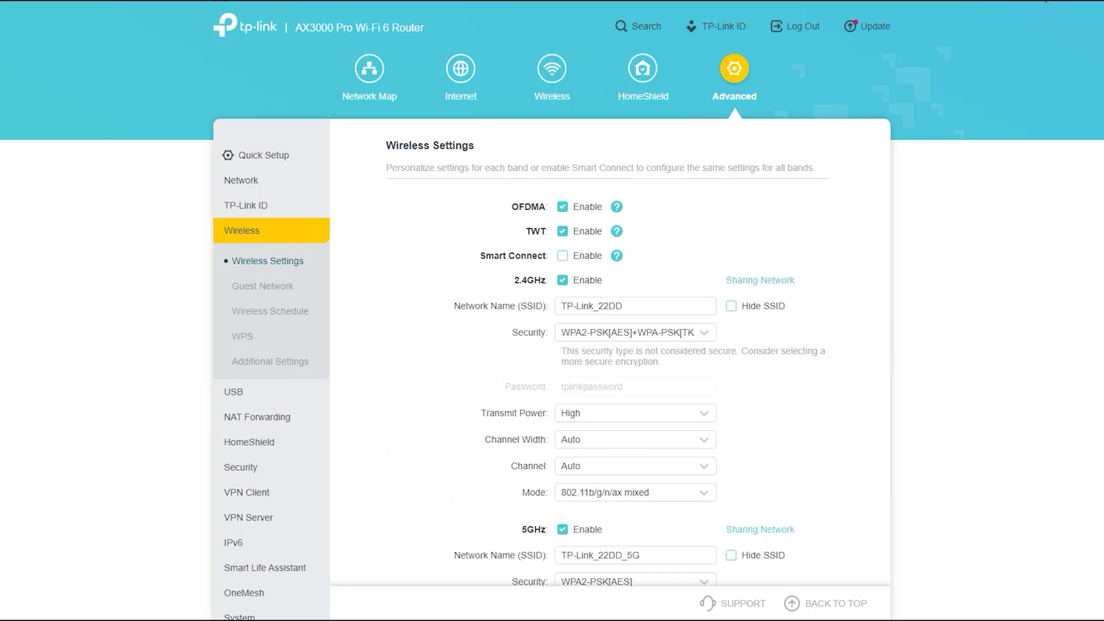
{"action": "mouse_move", "coordinate": [554, 145]}
{"action": "left_mouse_down"}
{"action": "mouse_move", "coordinate": [485, 144]}
{"action": "mouse_move", "coordinate": [496, 113]}
{"action": "mouse_move", "coordinate": [534, 156]}
{"action": "left_mouse_up"}
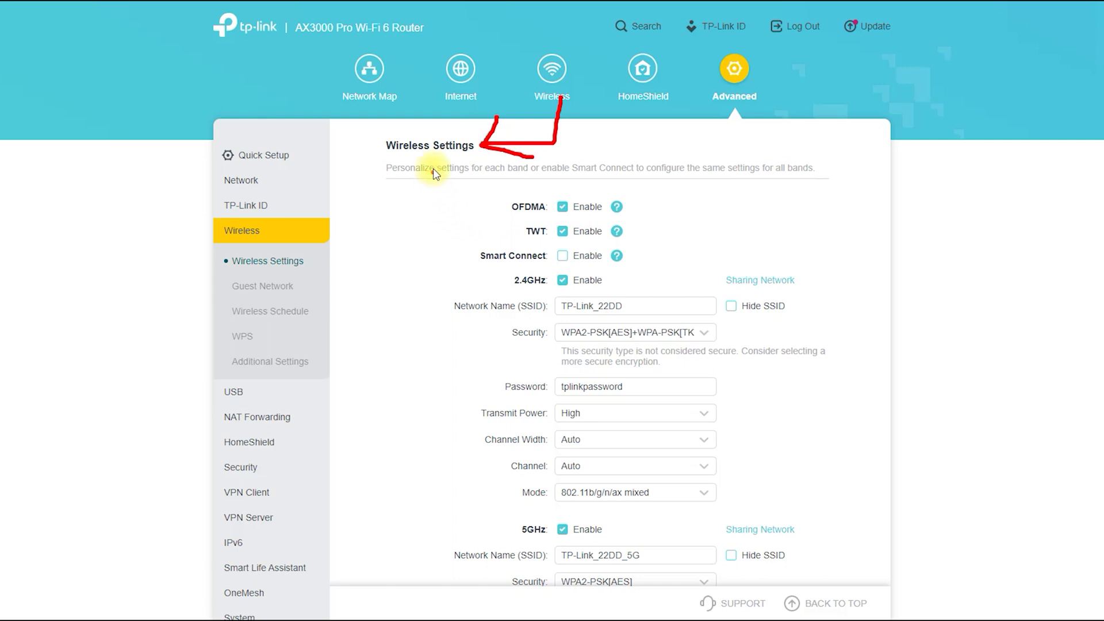
{"action": "mouse_move", "coordinate": [429, 151]}
{"action": "left_mouse_down"}
{"action": "mouse_move", "coordinate": [433, 320]}
{"action": "mouse_move", "coordinate": [500, 325]}
{"action": "left_mouse_up"}
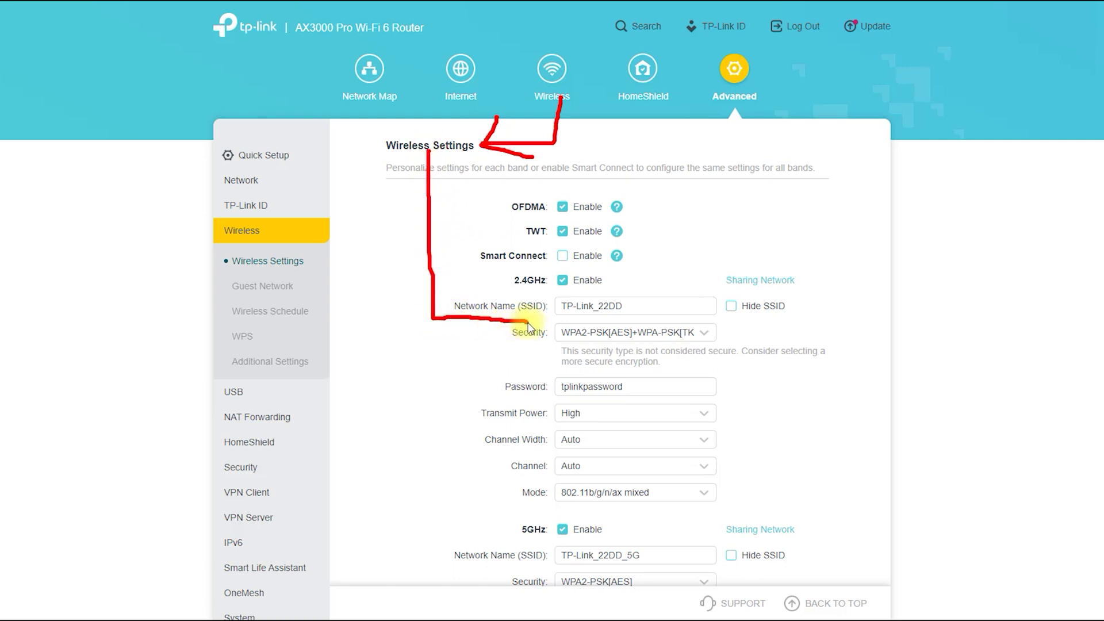
{"action": "left_click_drag", "start_coordinate": [521, 361], "coordinate": [551, 318]}
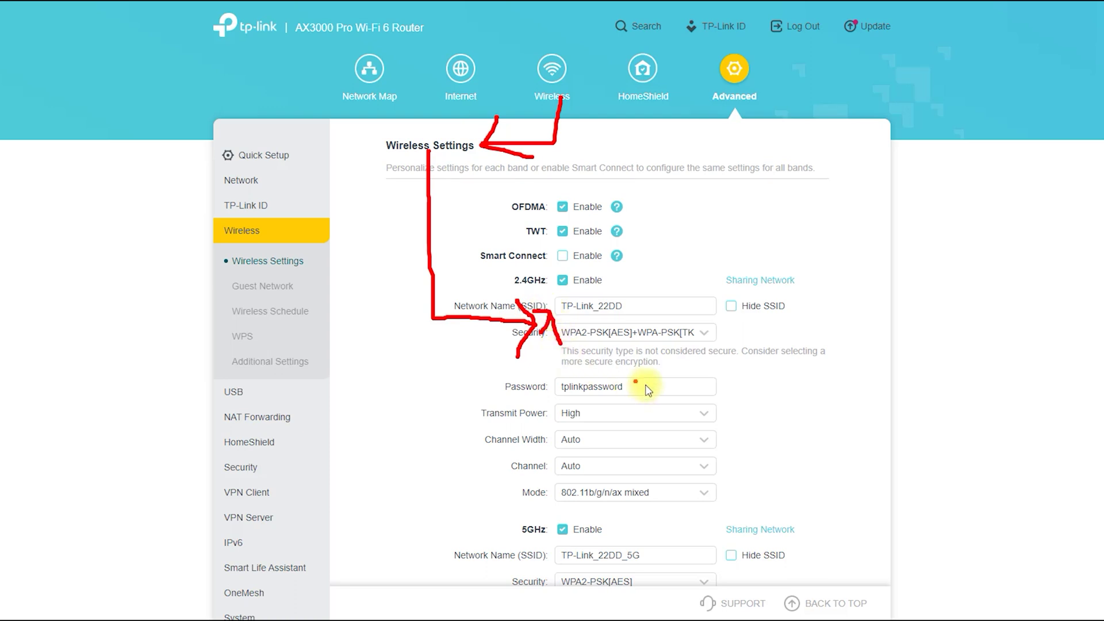
{"action": "mouse_move", "coordinate": [433, 317]}
{"action": "left_mouse_down"}
{"action": "mouse_move", "coordinate": [448, 531]}
{"action": "mouse_move", "coordinate": [502, 537]}
{"action": "mouse_move", "coordinate": [492, 544]}
{"action": "left_mouse_up"}
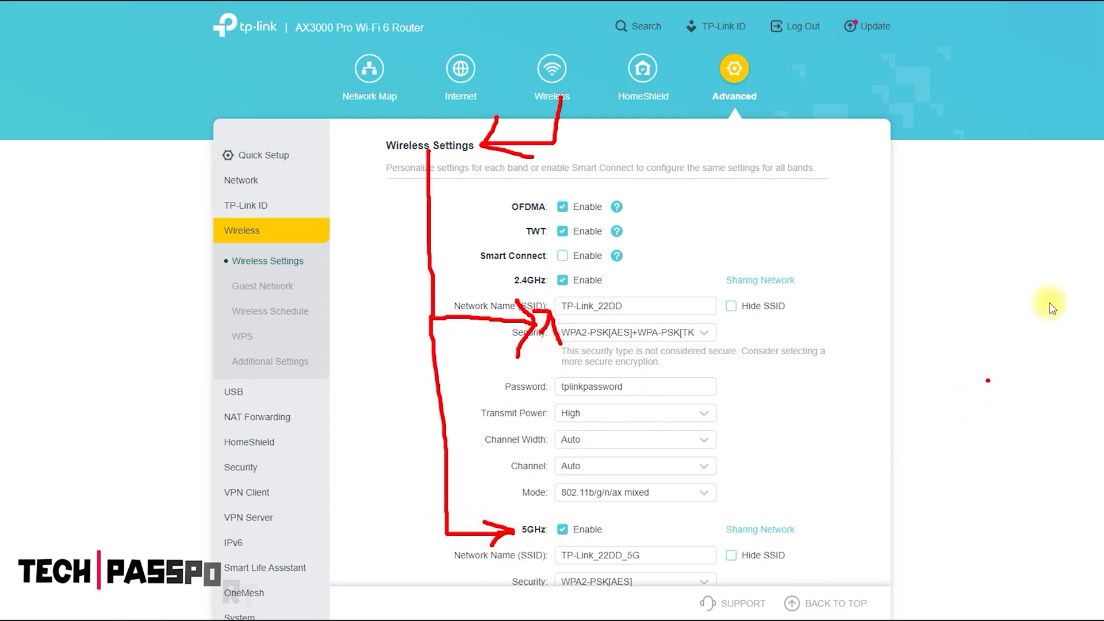
{"action": "key", "text": "Escape"}
Step: Replace the 5GHz Wi-Fi password with a new one and toggle the 5GHz band off and on
{"action": "scroll", "coordinate": [706, 440], "scroll_direction": "down", "scroll_amount": 3}
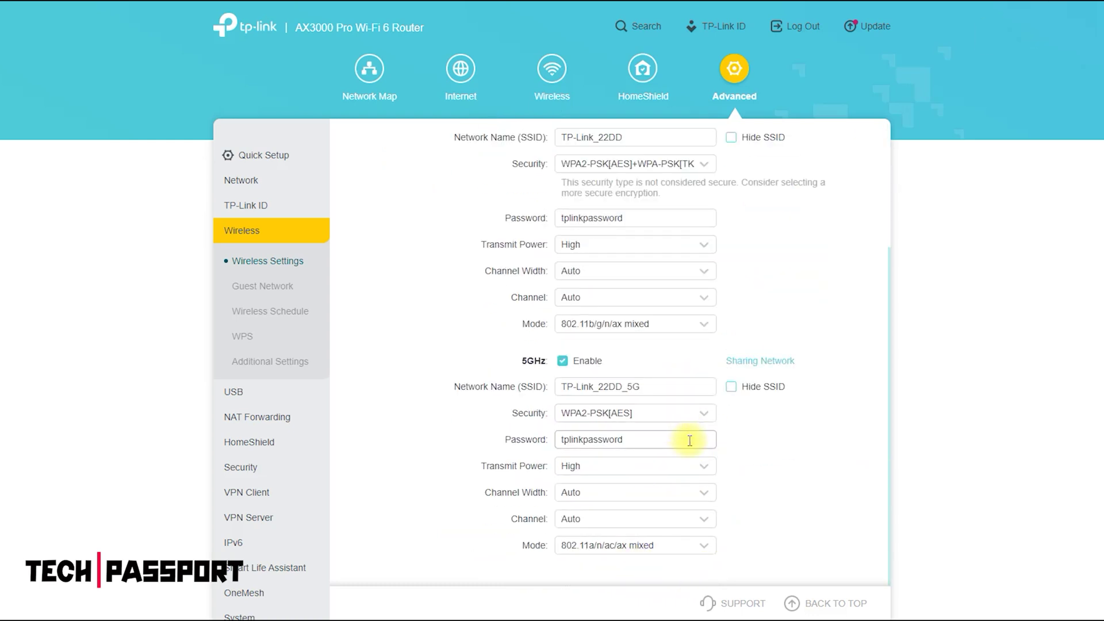
{"action": "double_click", "coordinate": [690, 440]}
{"action": "key", "text": "BackSpace"}
{"action": "type", "text": "12345678"}
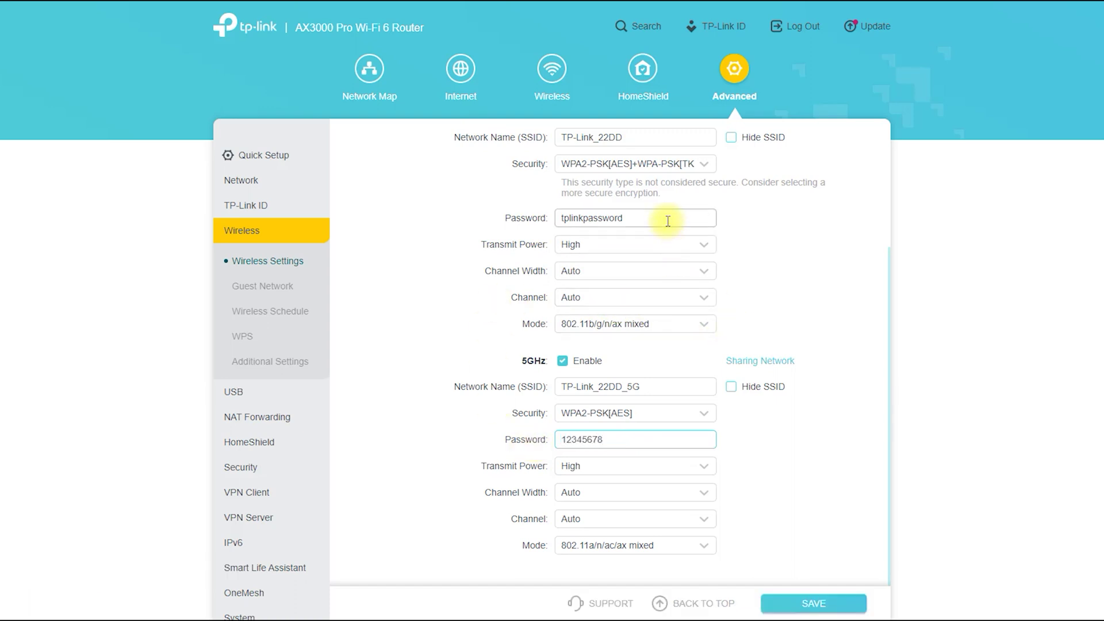
{"action": "left_click", "coordinate": [563, 361]}
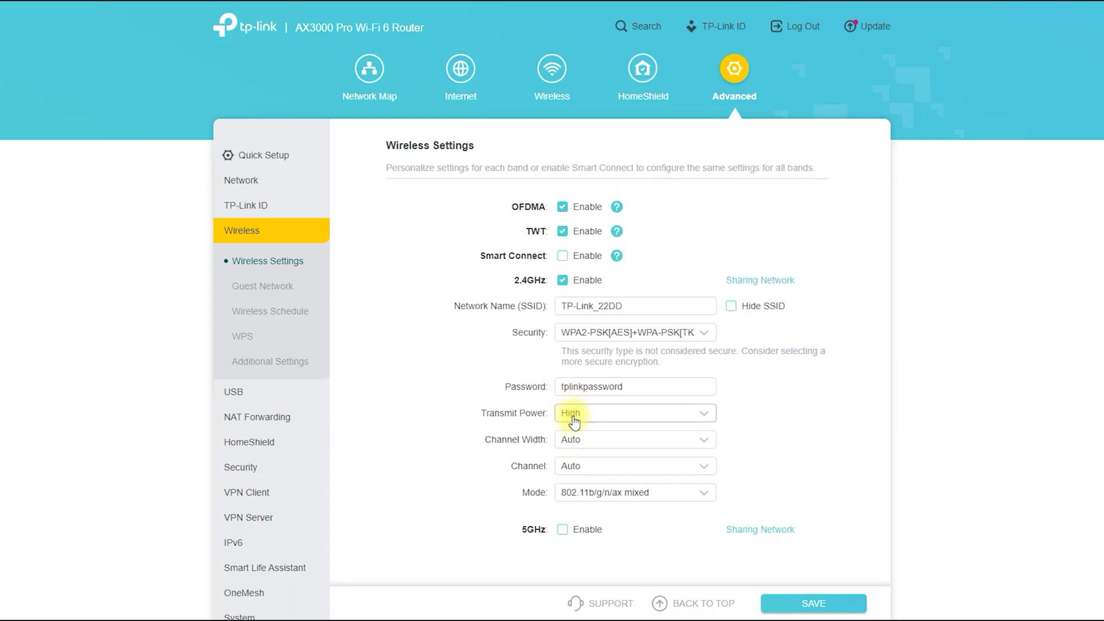
{"action": "left_click", "coordinate": [563, 596]}
{"action": "scroll", "coordinate": [752, 475], "scroll_direction": "down", "scroll_amount": 2}
{"action": "scroll", "coordinate": [752, 475], "scroll_direction": "down", "scroll_amount": 1}
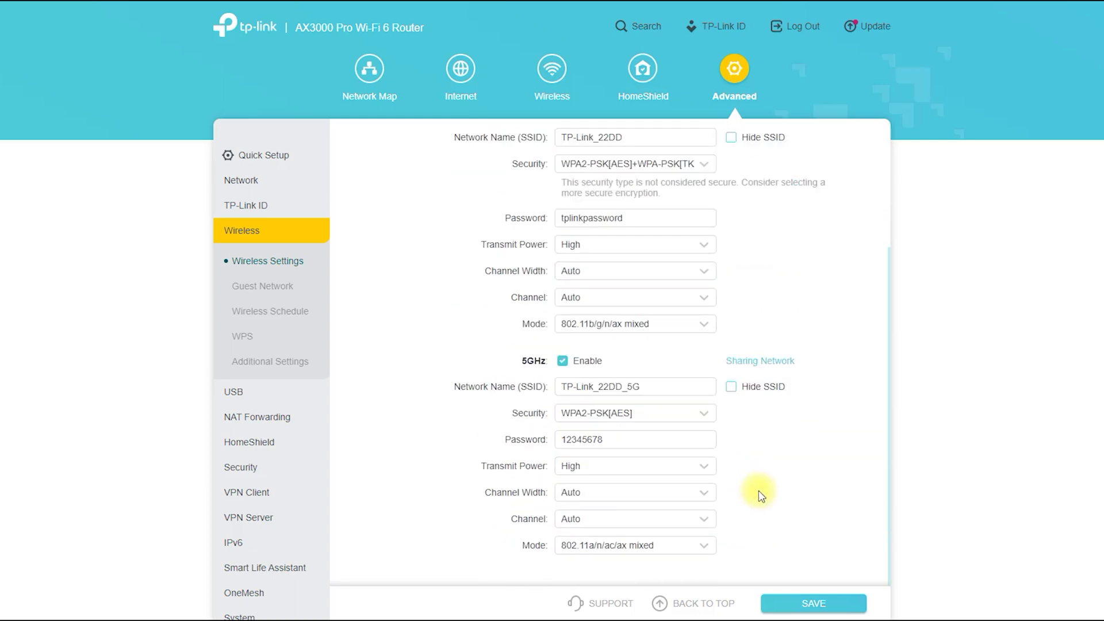
{"action": "scroll", "coordinate": [490, 355], "scroll_direction": "up", "scroll_amount": 3}
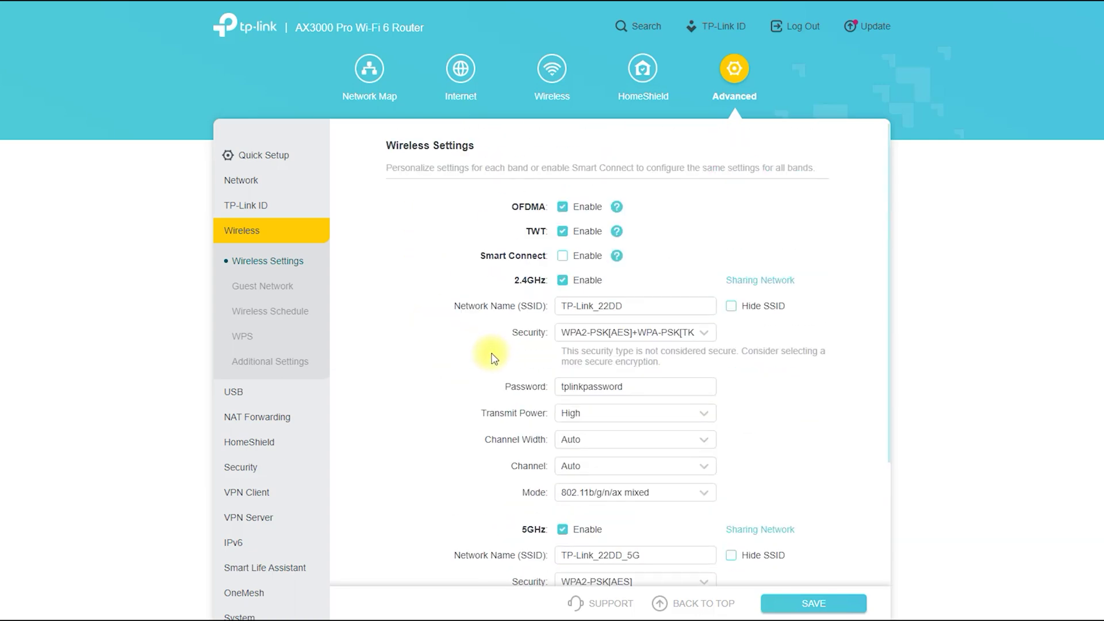
Step: Annotate the Guest Network page, highlighting the 5GHz guest band and the local network access option
{"action": "left_click", "coordinate": [266, 286]}
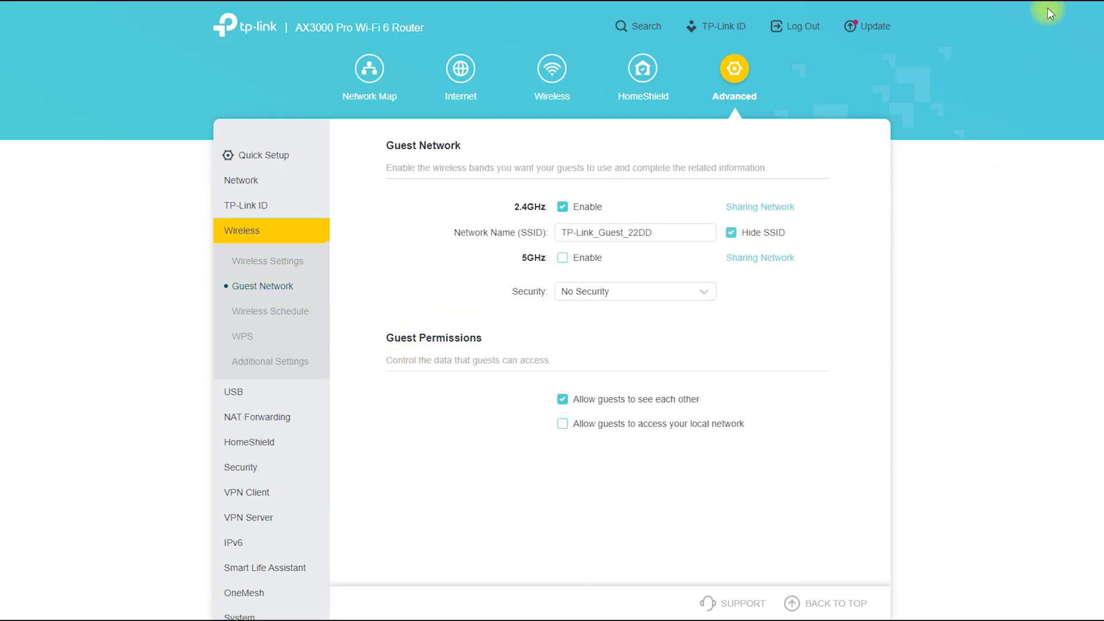
{"action": "mouse_move", "coordinate": [403, 167]}
{"action": "left_mouse_down"}
{"action": "mouse_move", "coordinate": [448, 173]}
{"action": "mouse_move", "coordinate": [397, 117]}
{"action": "mouse_move", "coordinate": [419, 170]}
{"action": "mouse_move", "coordinate": [421, 221]}
{"action": "mouse_move", "coordinate": [541, 224]}
{"action": "left_mouse_up"}
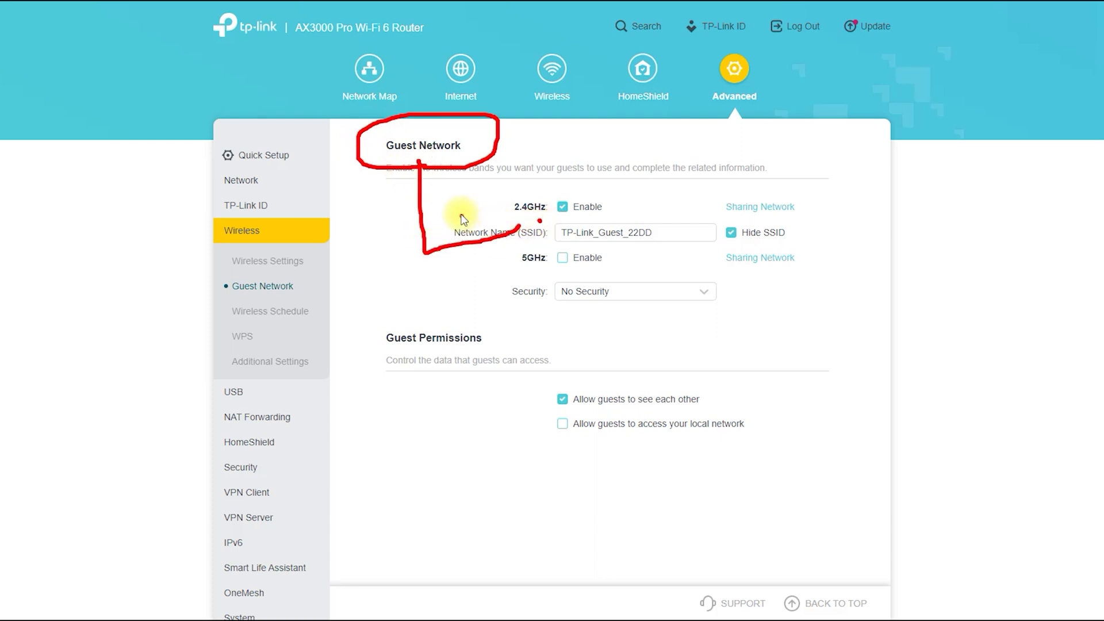
{"action": "mouse_move", "coordinate": [462, 215]}
{"action": "left_mouse_down"}
{"action": "mouse_move", "coordinate": [523, 222]}
{"action": "mouse_move", "coordinate": [501, 265]}
{"action": "mouse_move", "coordinate": [540, 283]}
{"action": "left_mouse_up"}
{"action": "left_click", "coordinate": [529, 276]}
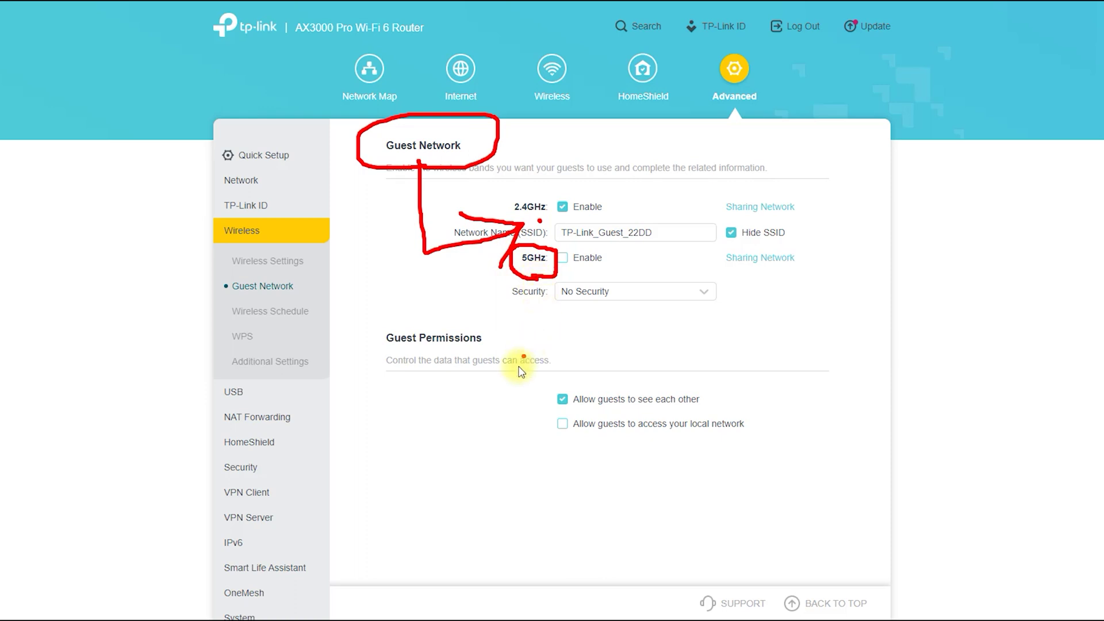
{"action": "mouse_move", "coordinate": [436, 343]}
{"action": "left_mouse_down"}
{"action": "mouse_move", "coordinate": [434, 409]}
{"action": "mouse_move", "coordinate": [545, 428]}
{"action": "left_mouse_up"}
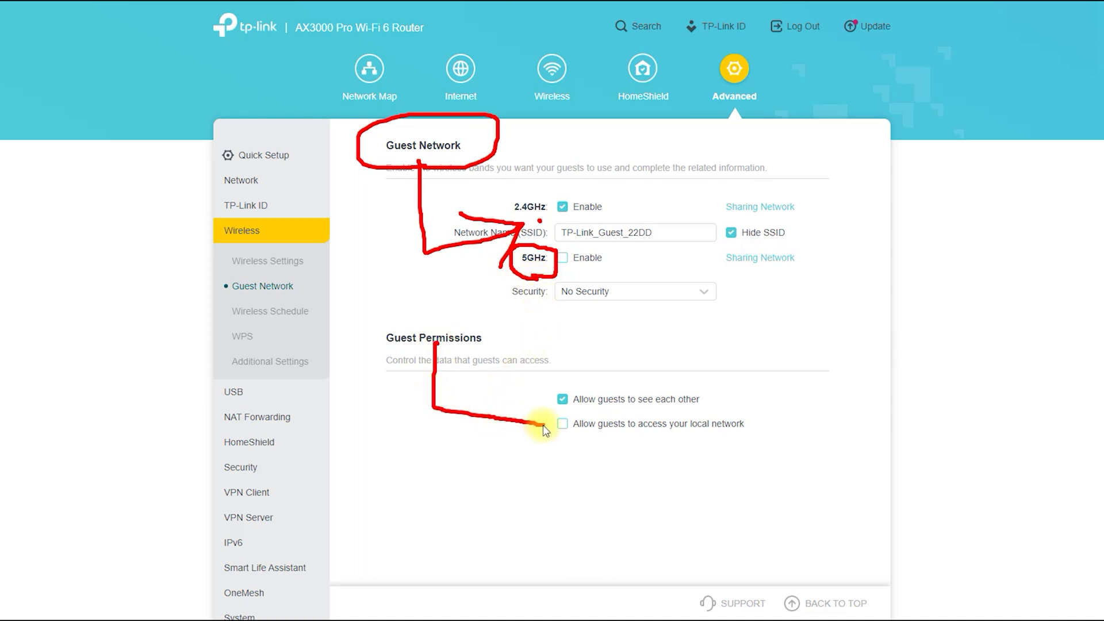
Step: View the WPS page, then Additional Settings with WMM, AP Isolation and Airtime Fairness enabled
{"action": "left_click", "coordinate": [250, 325]}
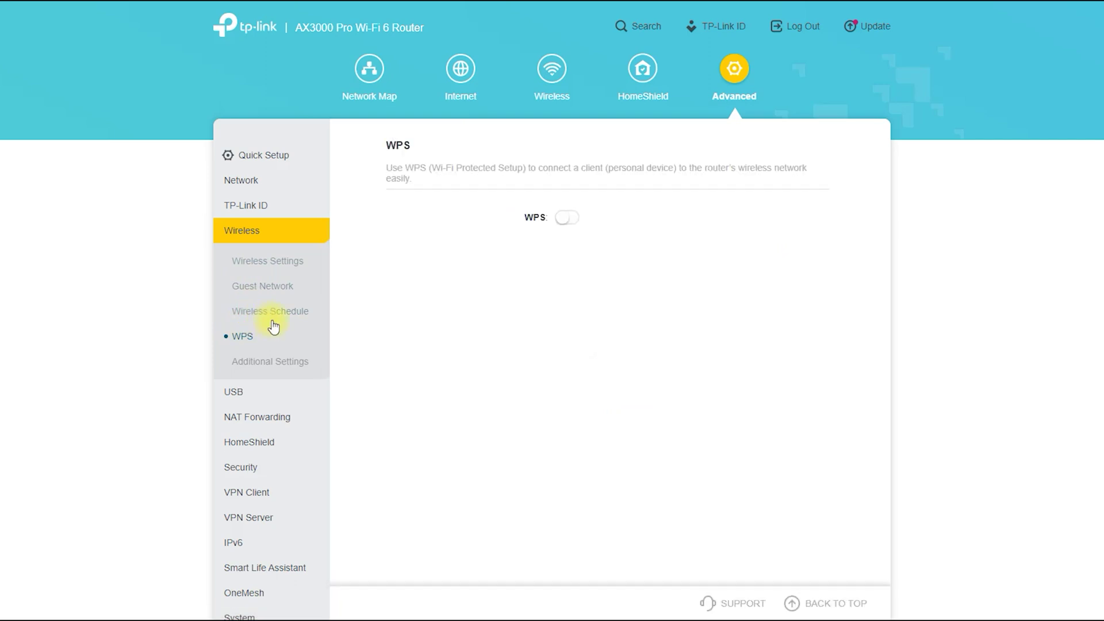
{"action": "left_click", "coordinate": [268, 364]}
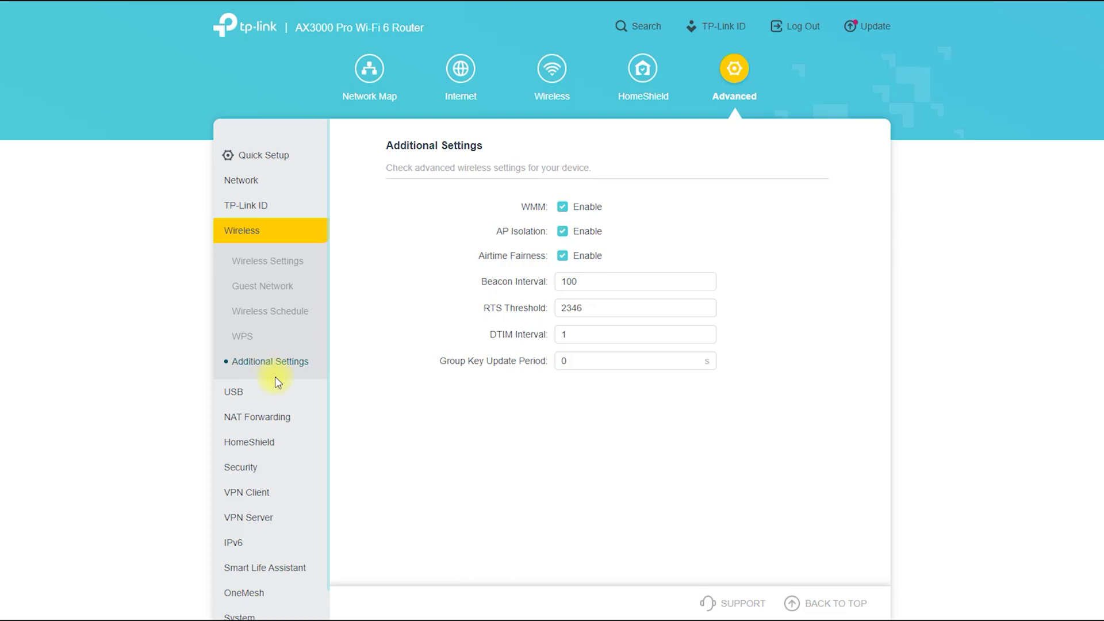
{"action": "left_click", "coordinate": [227, 395]}
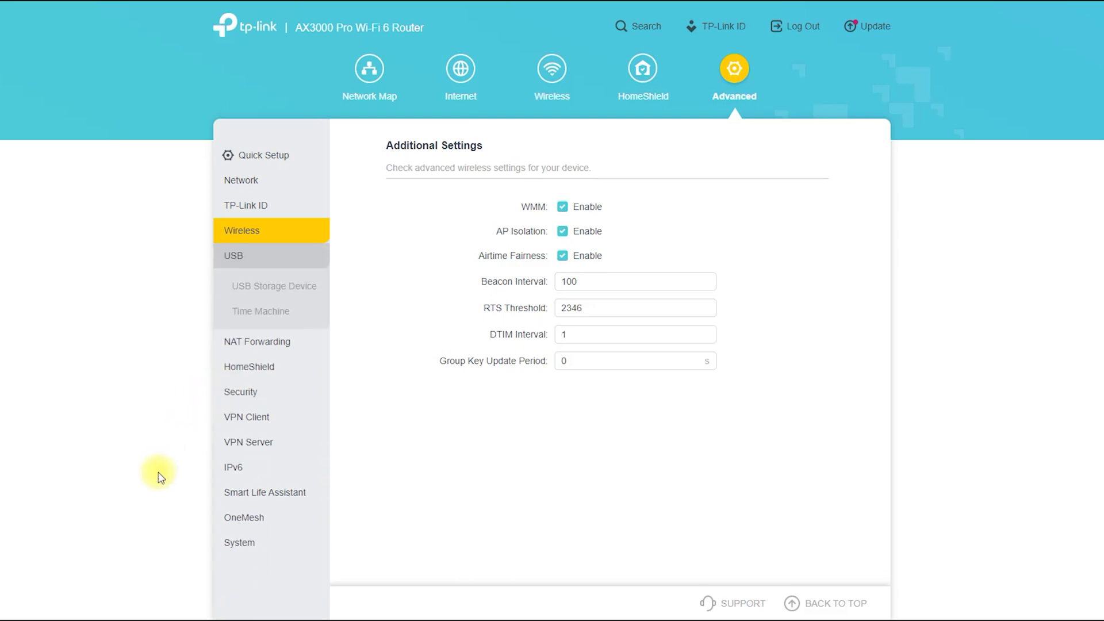
Step: Scroll through the USB Storage Device sharing settings, then view the Time Machine backup to drive G:
{"action": "left_click", "coordinate": [286, 301]}
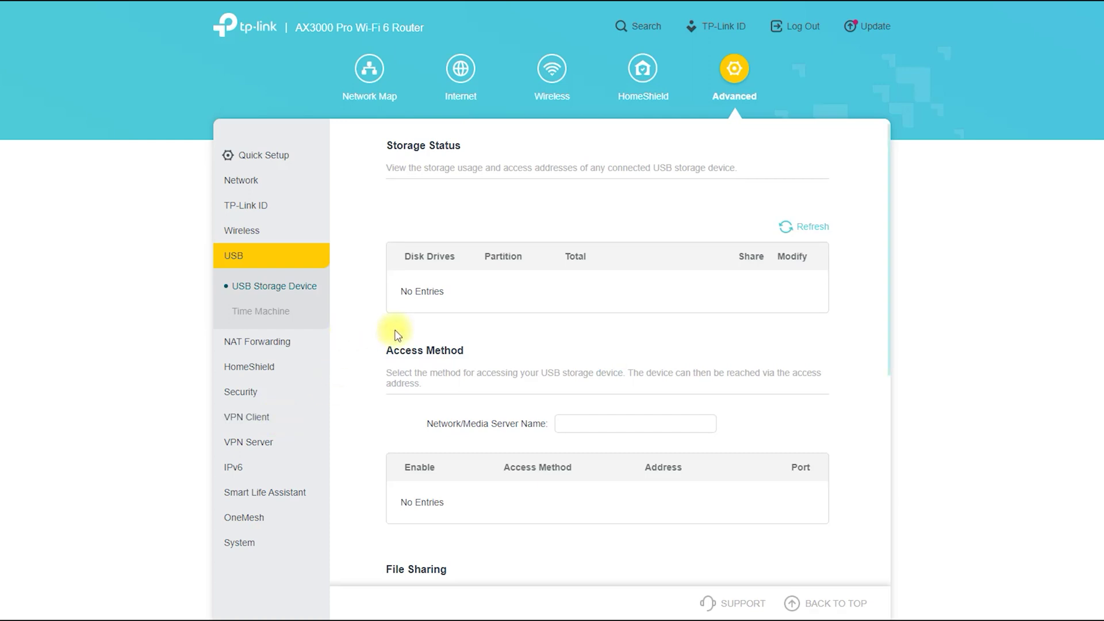
{"action": "scroll", "coordinate": [394, 345], "scroll_direction": "down", "scroll_amount": 3}
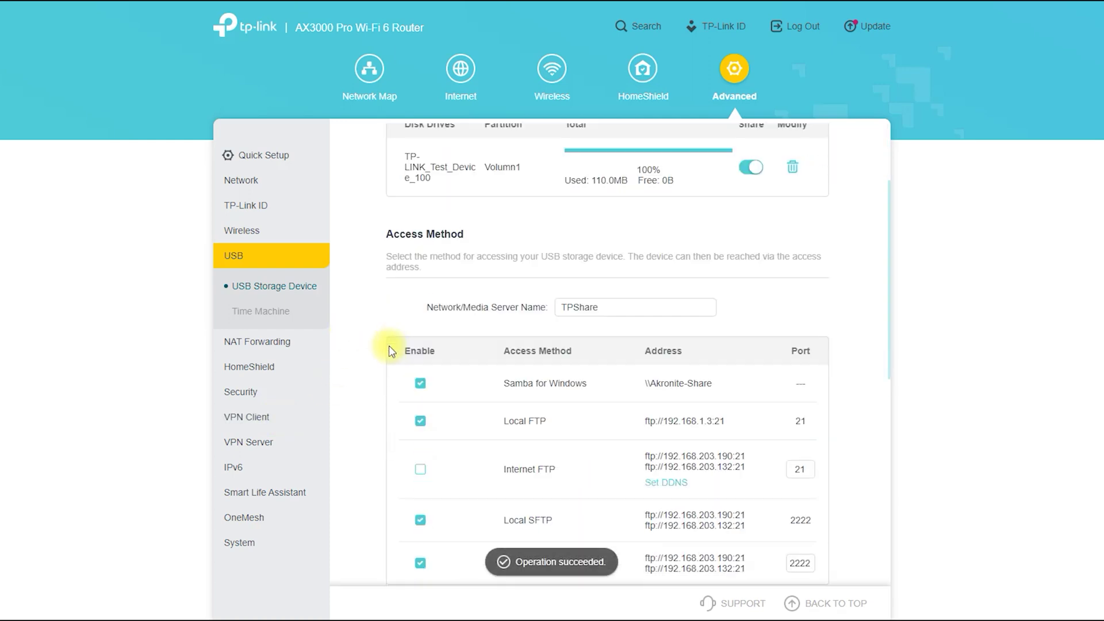
{"action": "scroll", "coordinate": [389, 357], "scroll_direction": "down", "scroll_amount": 3}
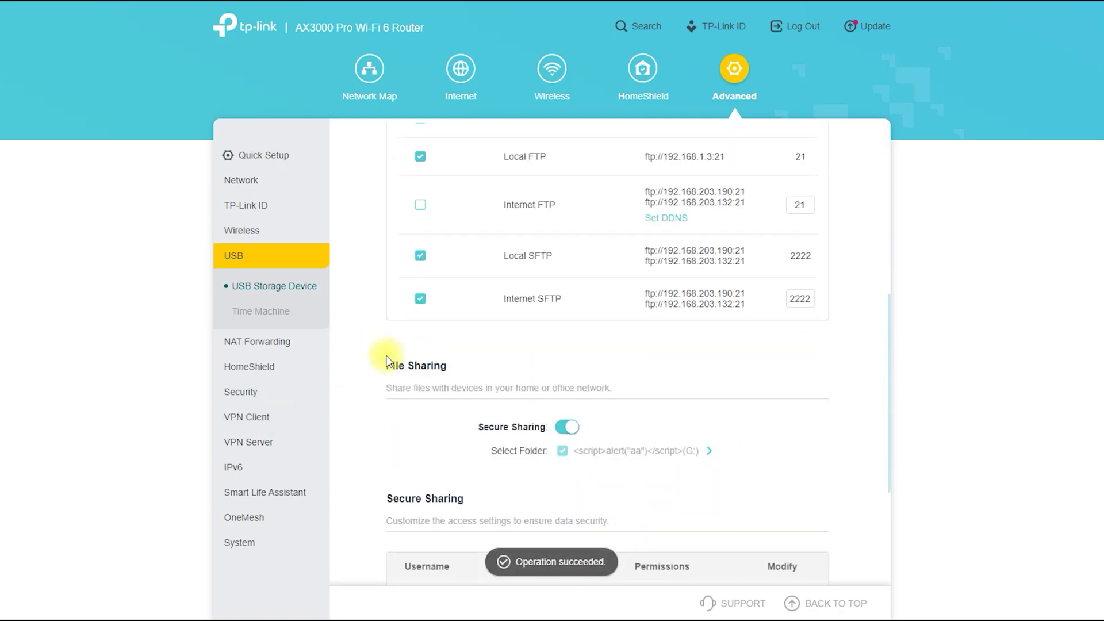
{"action": "scroll", "coordinate": [386, 361], "scroll_direction": "down", "scroll_amount": 2}
{"action": "scroll", "coordinate": [386, 363], "scroll_direction": "down", "scroll_amount": 2}
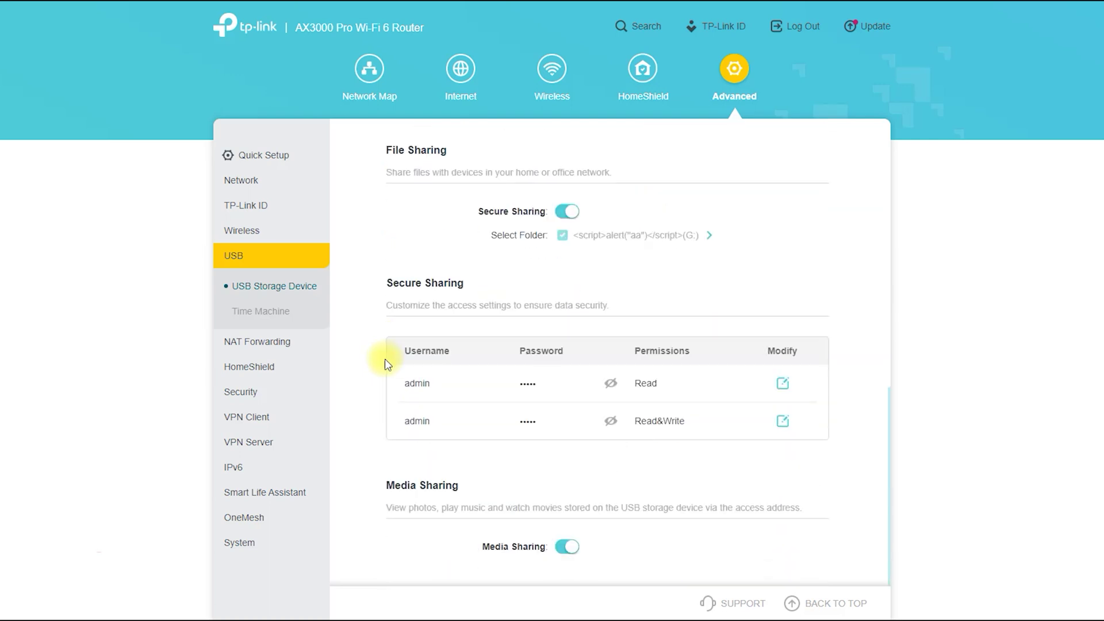
{"action": "left_click", "coordinate": [248, 314]}
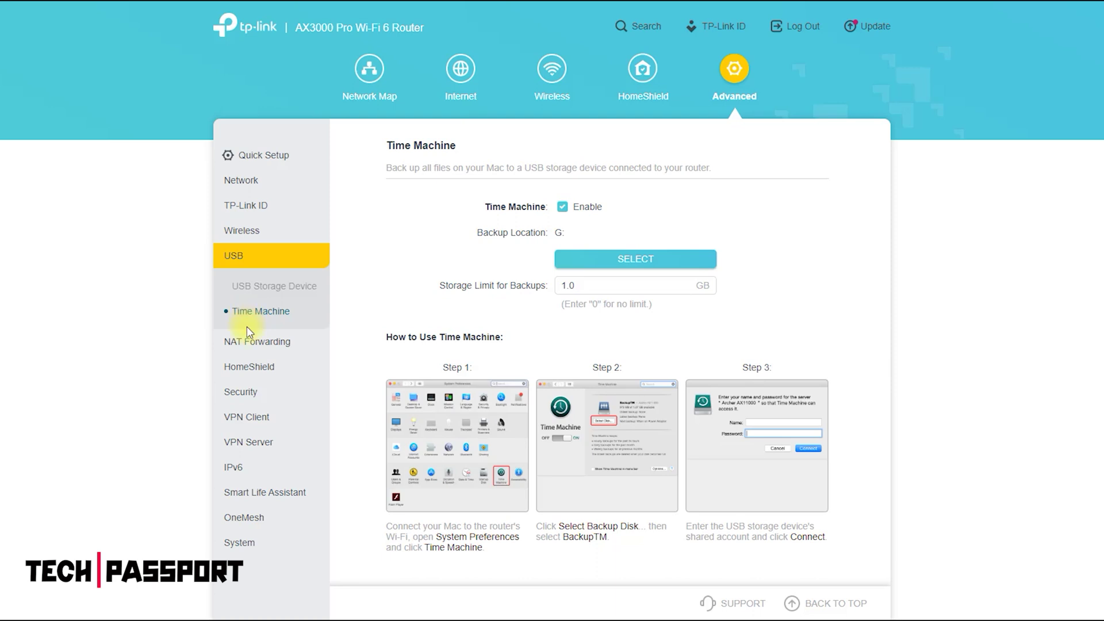
{"action": "left_click", "coordinate": [257, 341]}
Step: Step through Port Forwarding, Port Triggering and UPnP, ending on DMZ enabled for host 192.168.0.1
{"action": "left_click", "coordinate": [264, 313]}
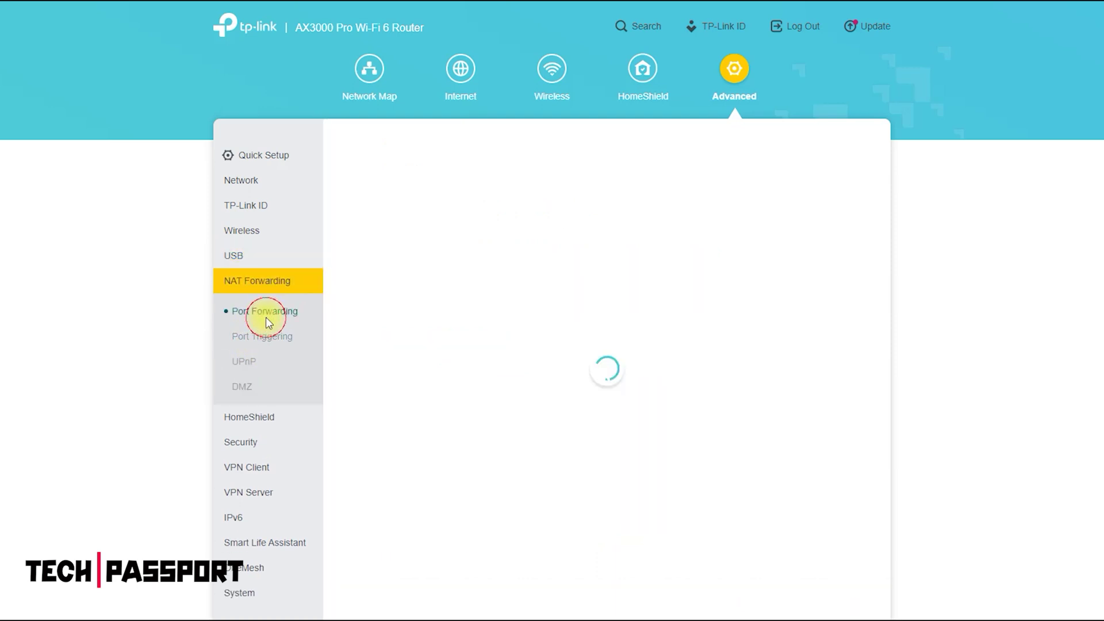
{"action": "left_click", "coordinate": [257, 338]}
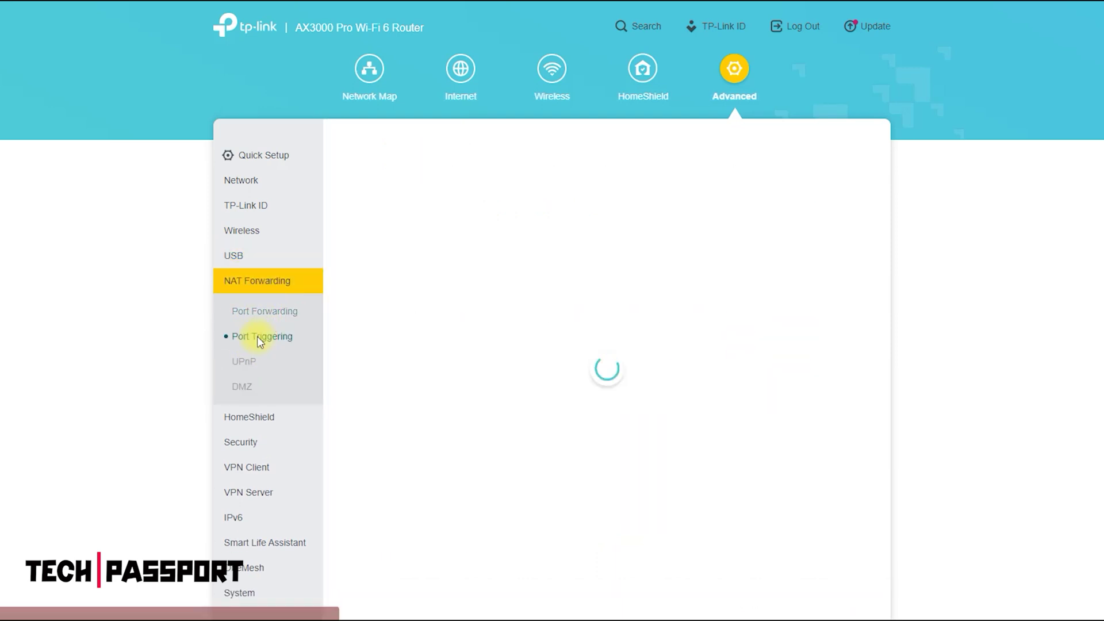
{"action": "left_click", "coordinate": [248, 362]}
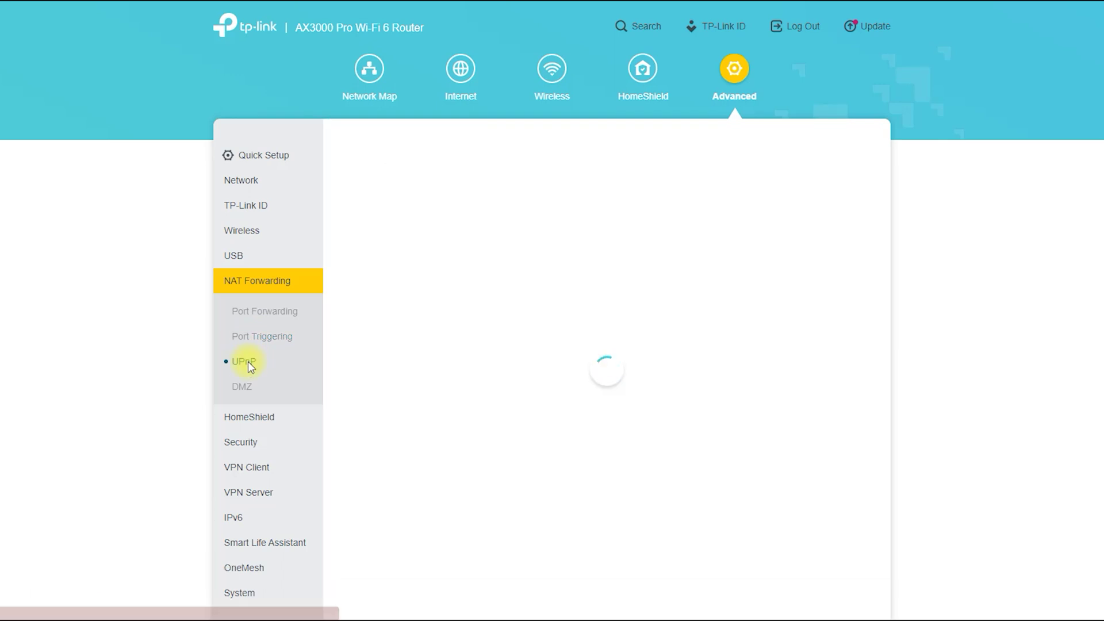
{"action": "left_click", "coordinate": [247, 384]}
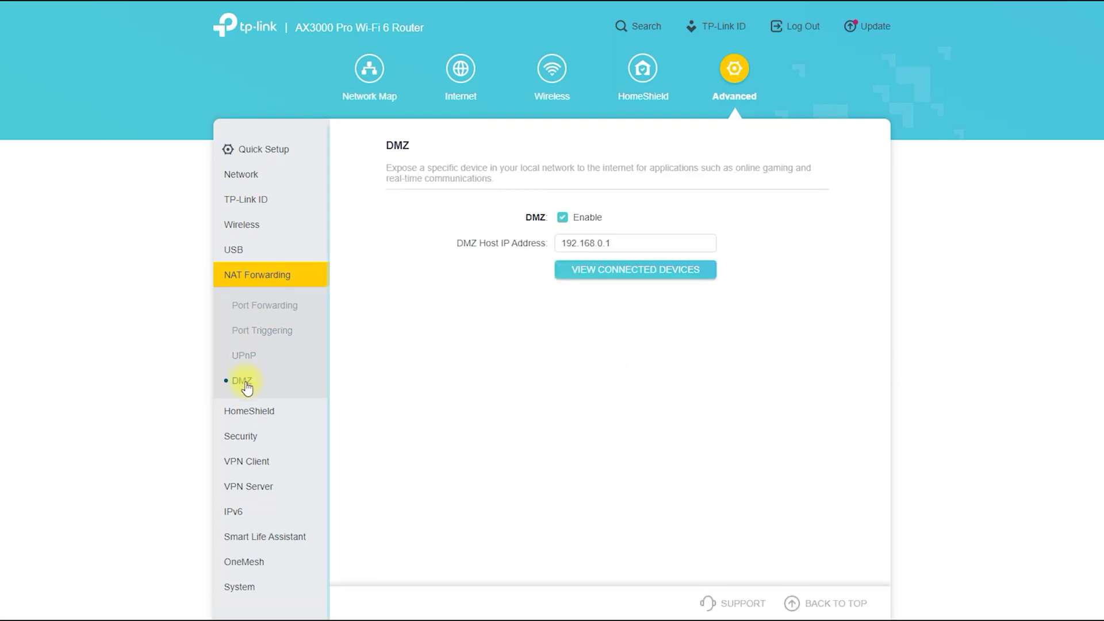
Step: Review HomeShield and the Security pages: Firewall, Access Control, IP & MAC Binding and ALG
{"action": "left_click", "coordinate": [249, 412]}
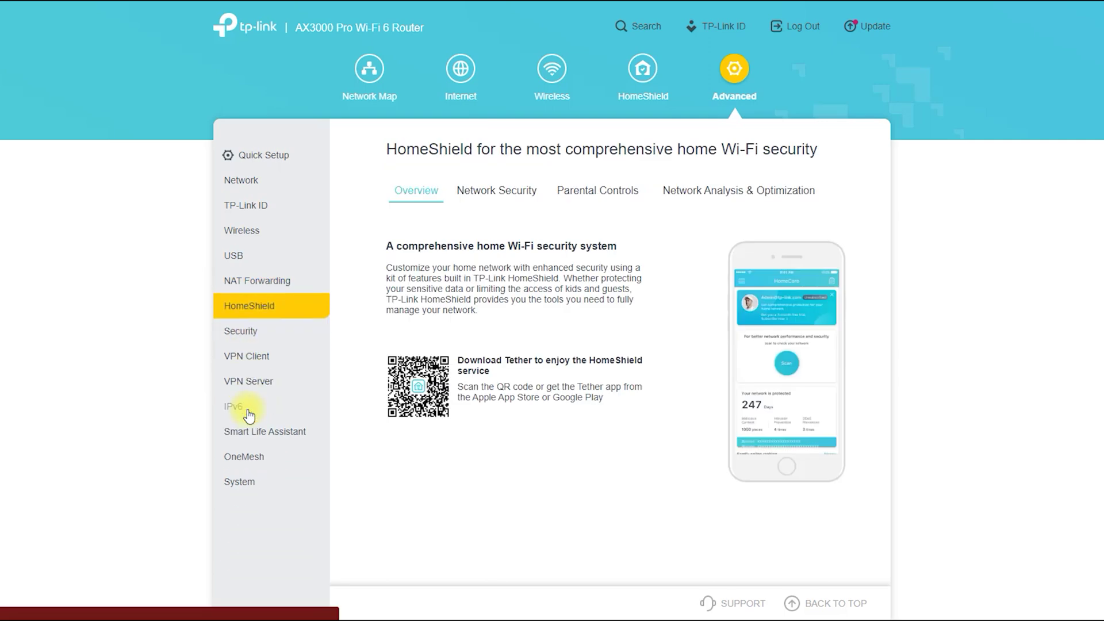
{"action": "left_click", "coordinate": [243, 332]}
{"action": "left_click", "coordinate": [246, 364]}
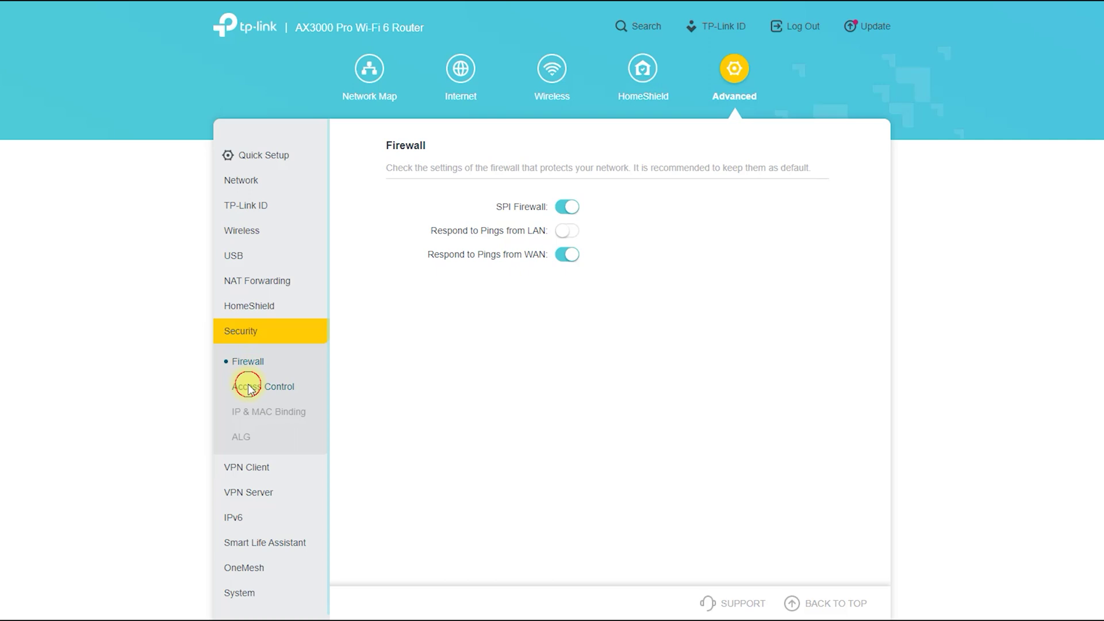
{"action": "left_click", "coordinate": [249, 387]}
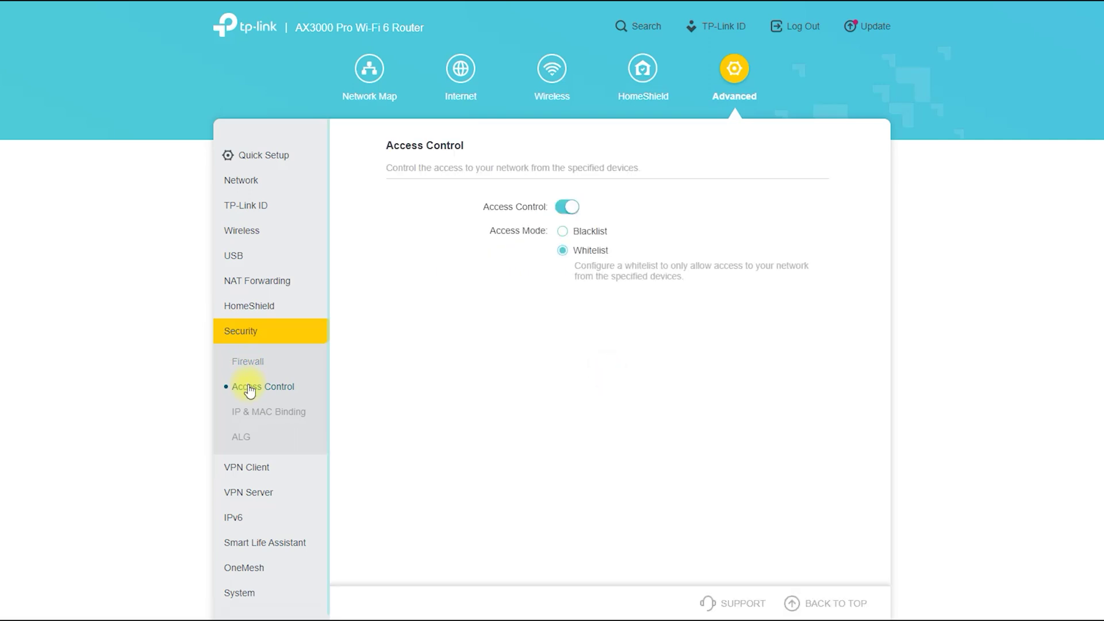
{"action": "left_click", "coordinate": [254, 413]}
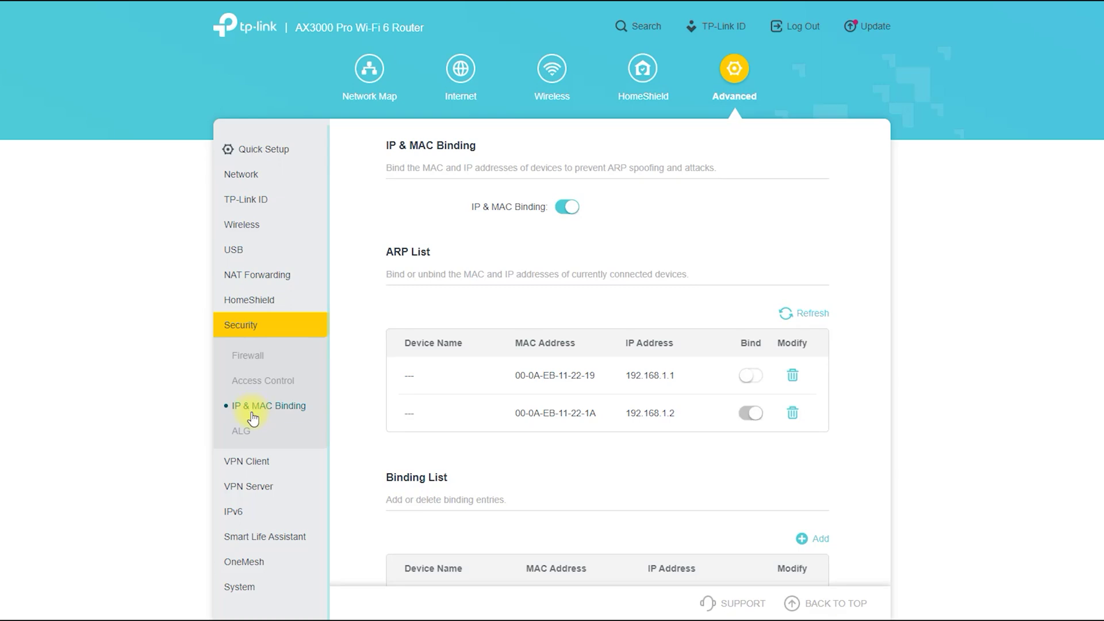
{"action": "left_click", "coordinate": [243, 432]}
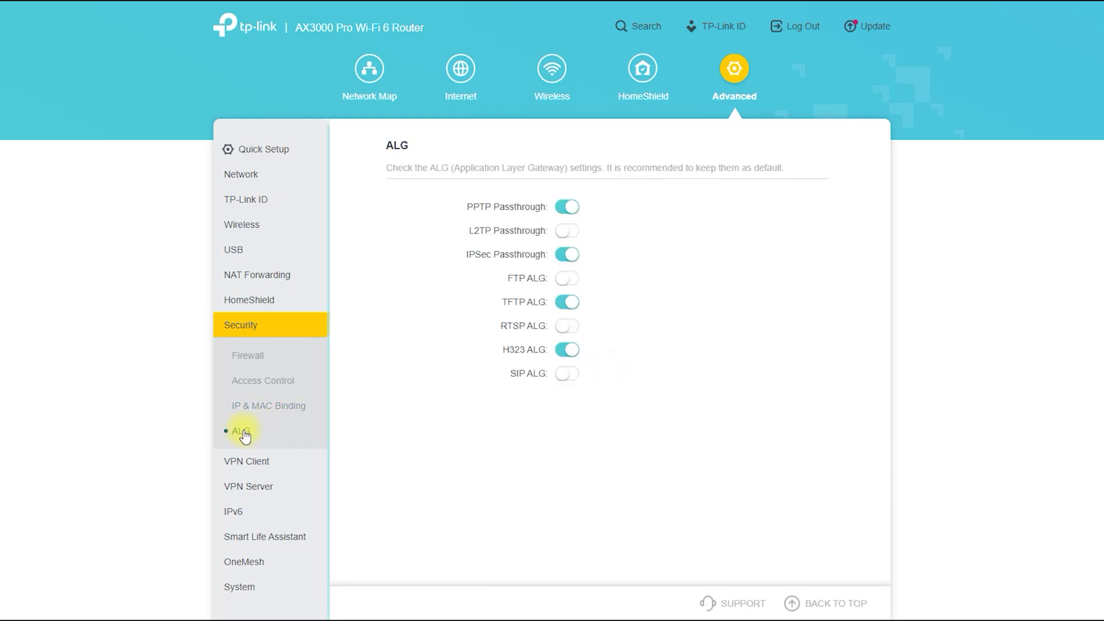
{"action": "left_click", "coordinate": [242, 458]}
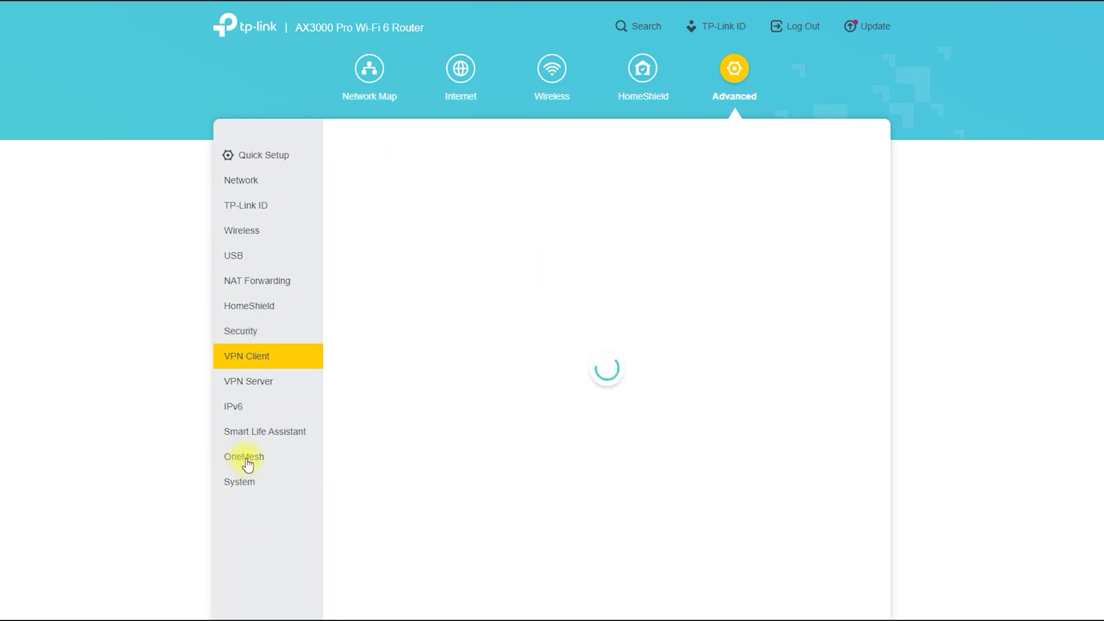
{"action": "scroll", "coordinate": [436, 442], "scroll_direction": "down", "scroll_amount": 2}
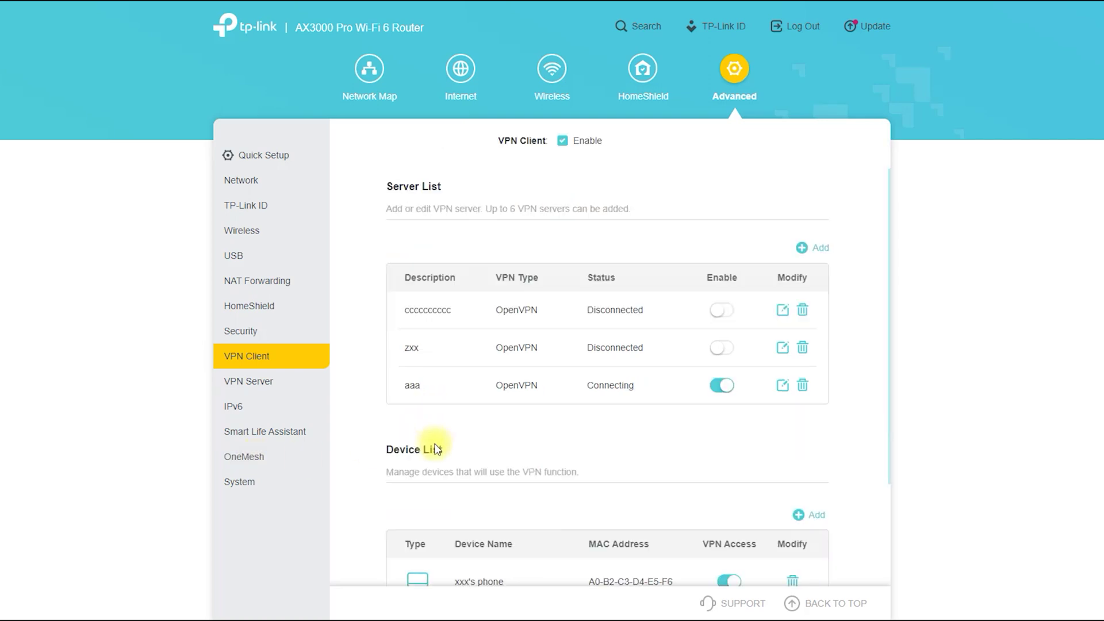
{"action": "scroll", "coordinate": [436, 449], "scroll_direction": "down", "scroll_amount": 1}
{"action": "scroll", "coordinate": [435, 457], "scroll_direction": "down", "scroll_amount": 1}
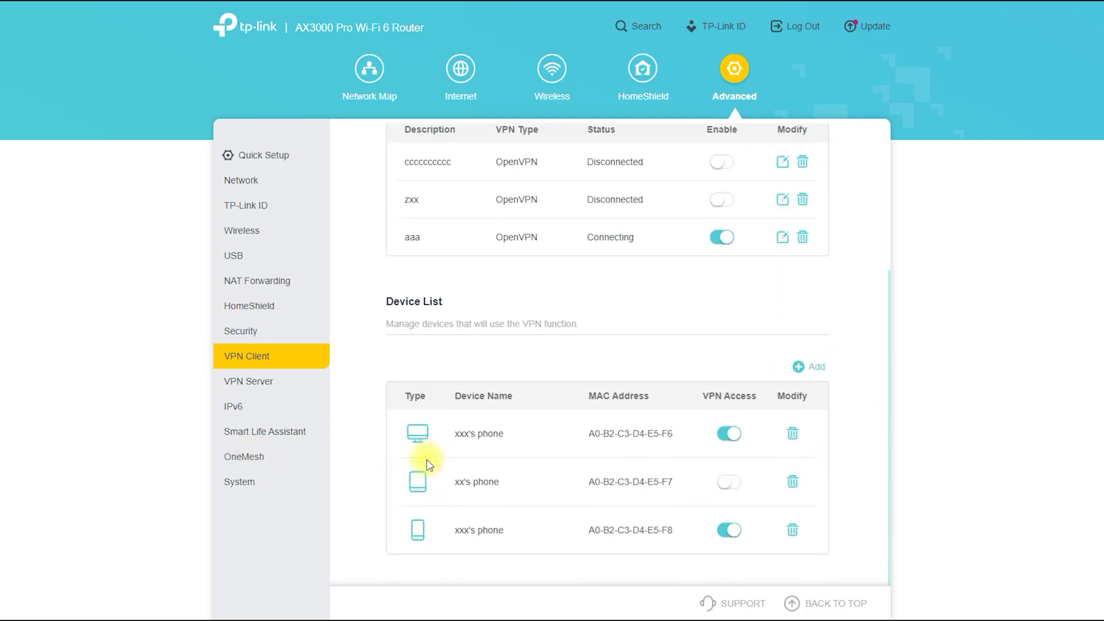
{"action": "scroll", "coordinate": [426, 463], "scroll_direction": "up", "scroll_amount": 3}
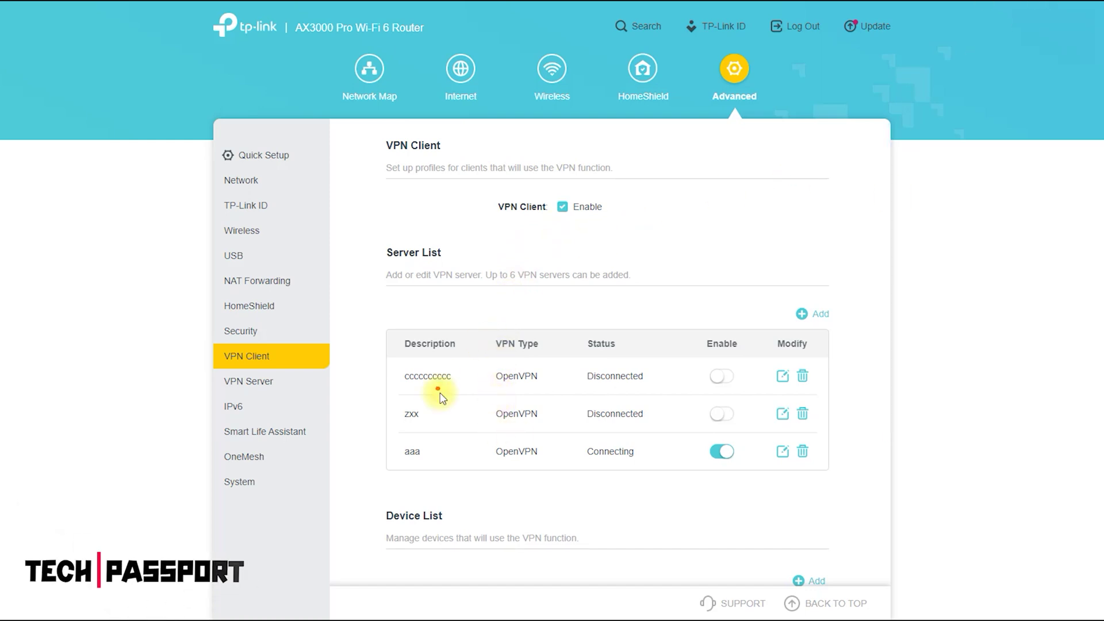
{"action": "mouse_move", "coordinate": [434, 387]}
{"action": "left_mouse_down"}
{"action": "mouse_move", "coordinate": [384, 360]}
{"action": "mouse_move", "coordinate": [460, 399]}
{"action": "left_mouse_up"}
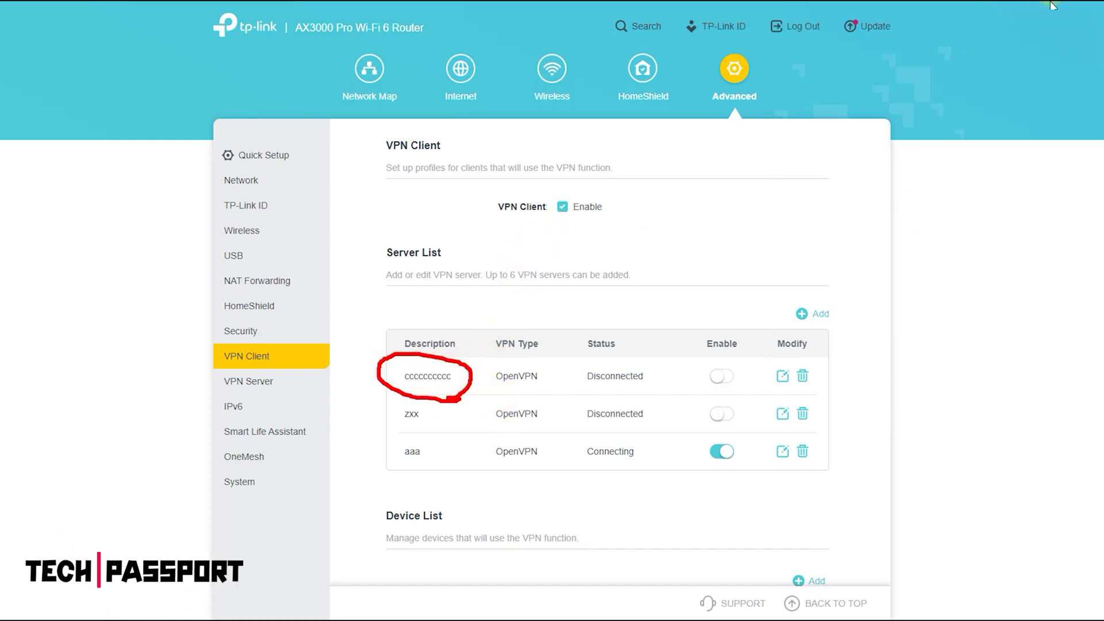
{"action": "left_click", "coordinate": [805, 314]}
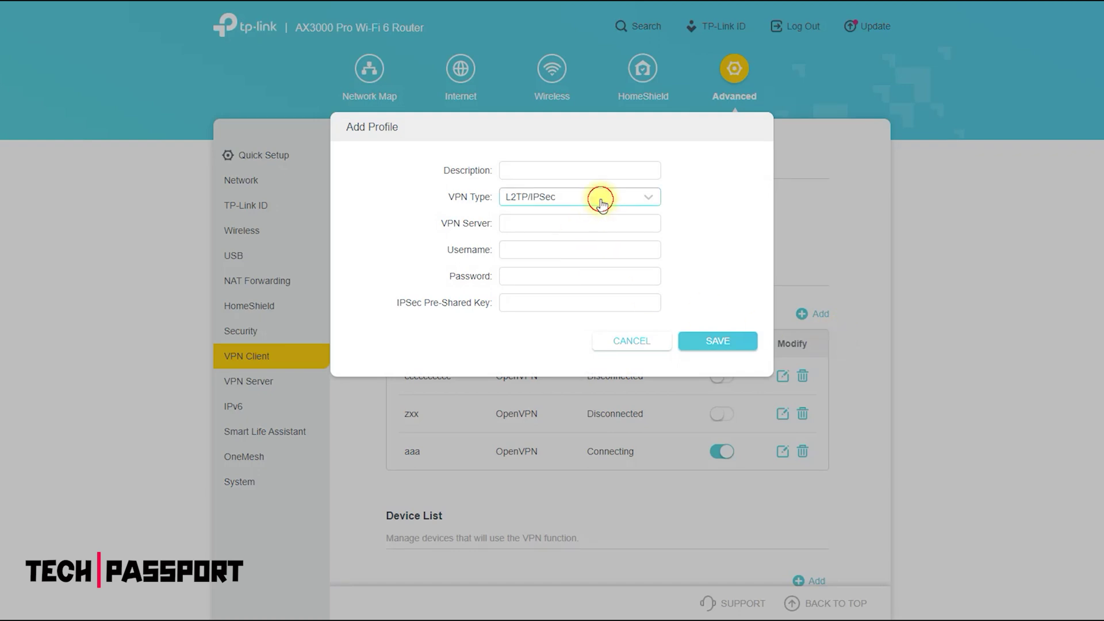
{"action": "left_click", "coordinate": [601, 201]}
{"action": "left_click", "coordinate": [613, 230]}
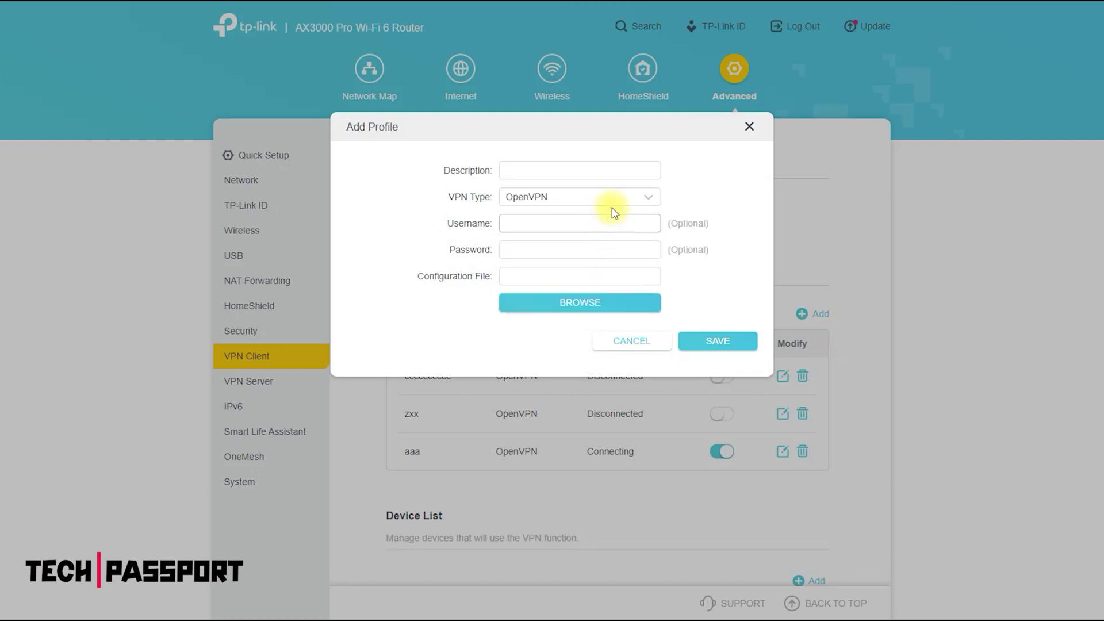
{"action": "left_click", "coordinate": [609, 202]}
{"action": "left_click", "coordinate": [604, 250]}
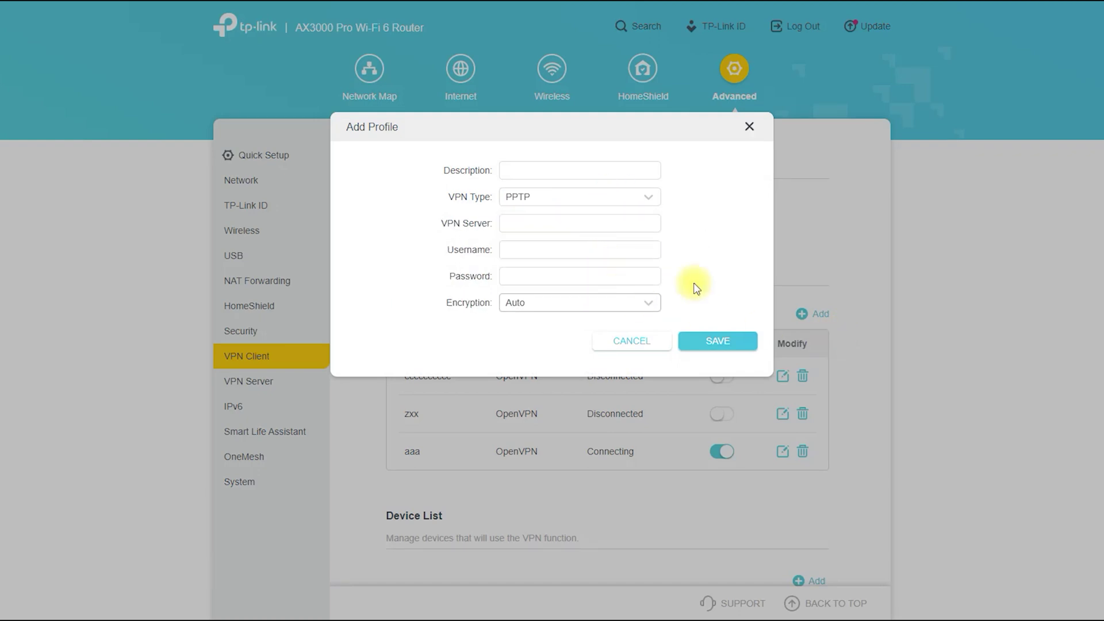
{"action": "left_click", "coordinate": [749, 128]}
Step: Enable the OpenVPN server under VPN Server and show its client access choices
{"action": "left_click", "coordinate": [271, 384]}
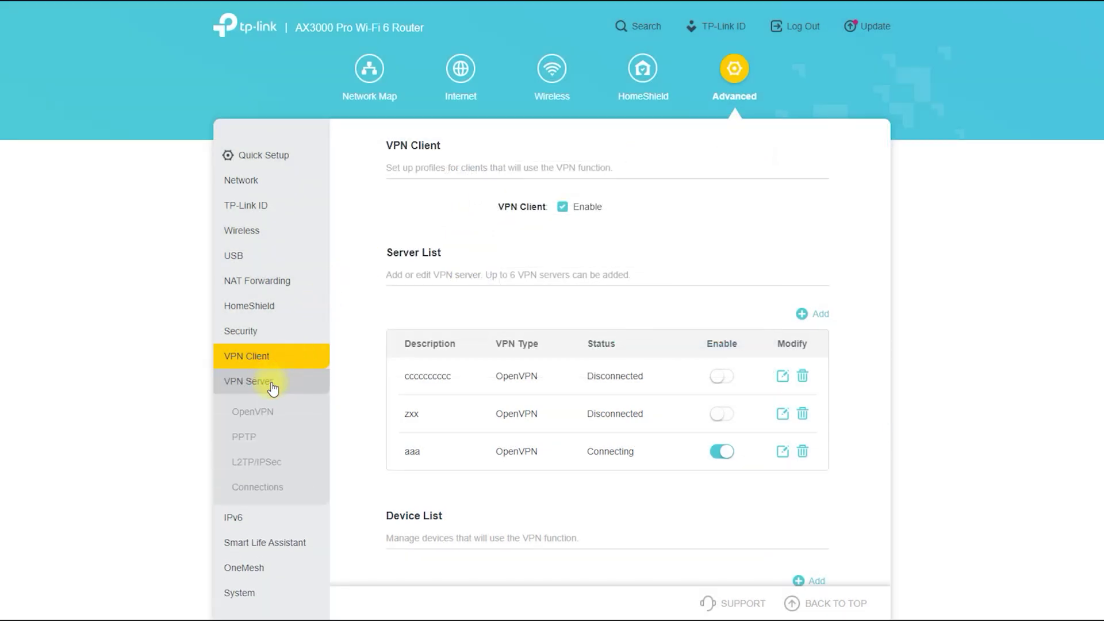
{"action": "left_click", "coordinate": [256, 417]}
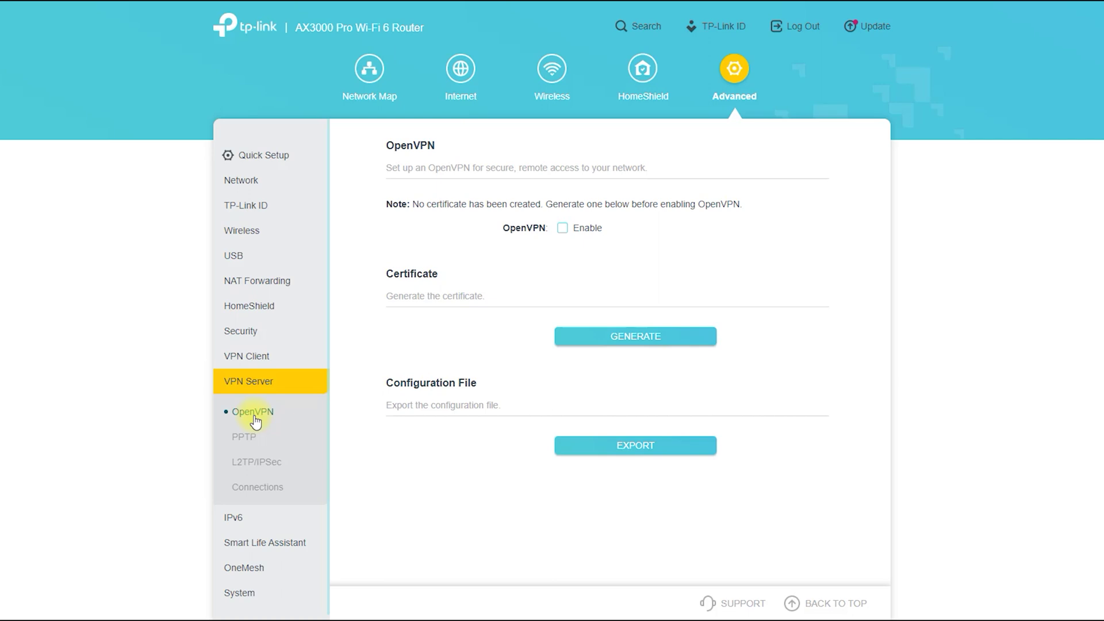
{"action": "left_click", "coordinate": [563, 230]}
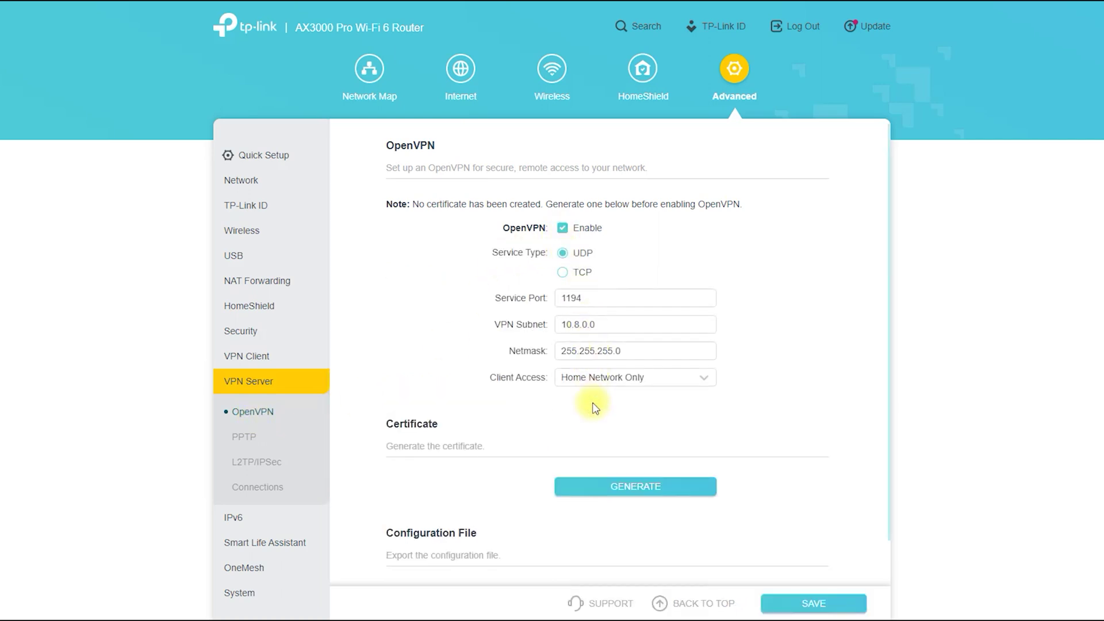
{"action": "left_click", "coordinate": [624, 375]}
Step: Review the PPTP, L2TP/IPSec and VPN Connections pages, then move on to IPv6
{"action": "left_click", "coordinate": [239, 442]}
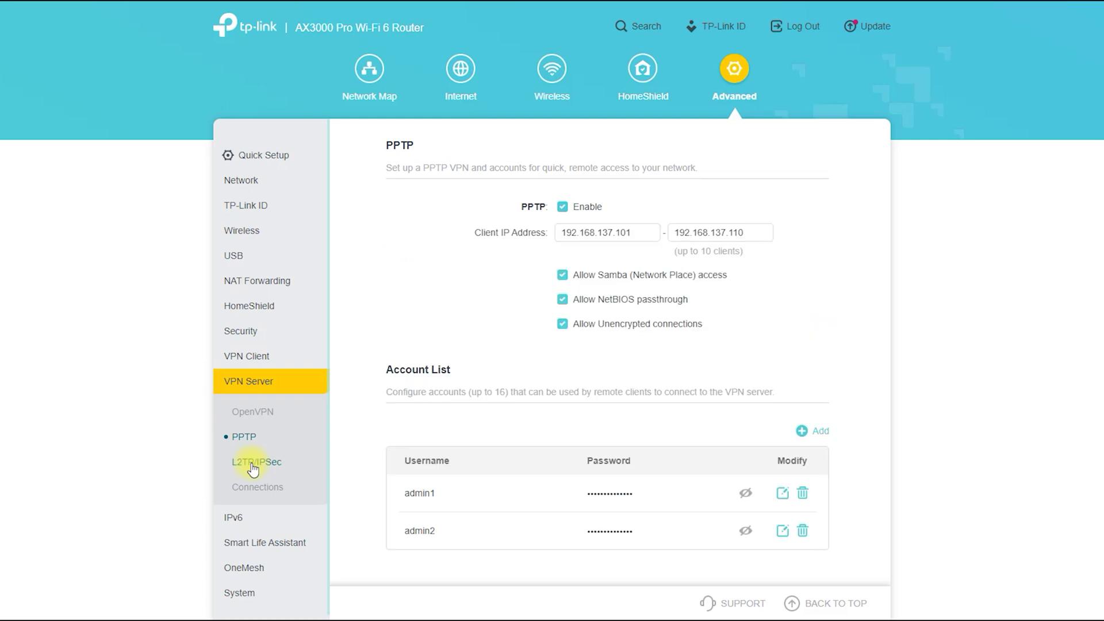
{"action": "left_click", "coordinate": [252, 463]}
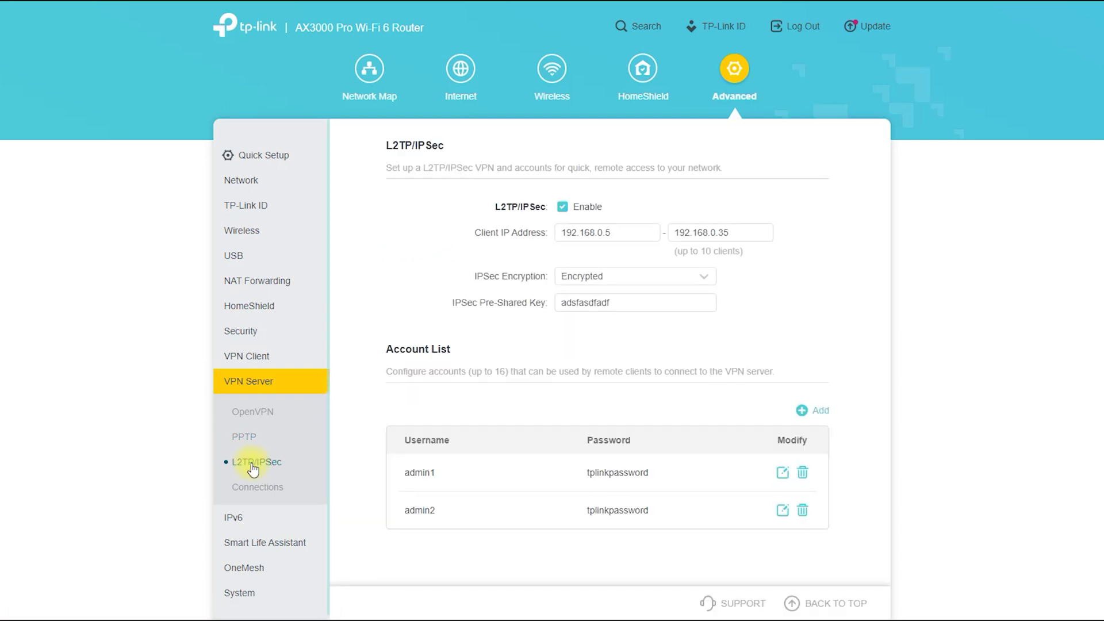
{"action": "left_click", "coordinate": [255, 495]}
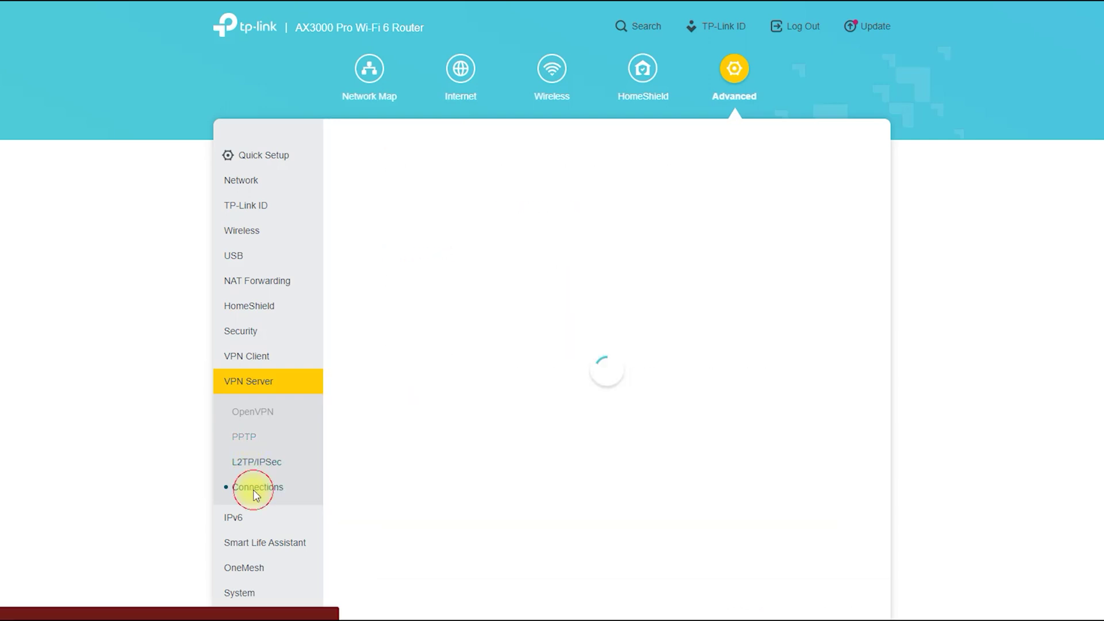
{"action": "left_click", "coordinate": [243, 519]}
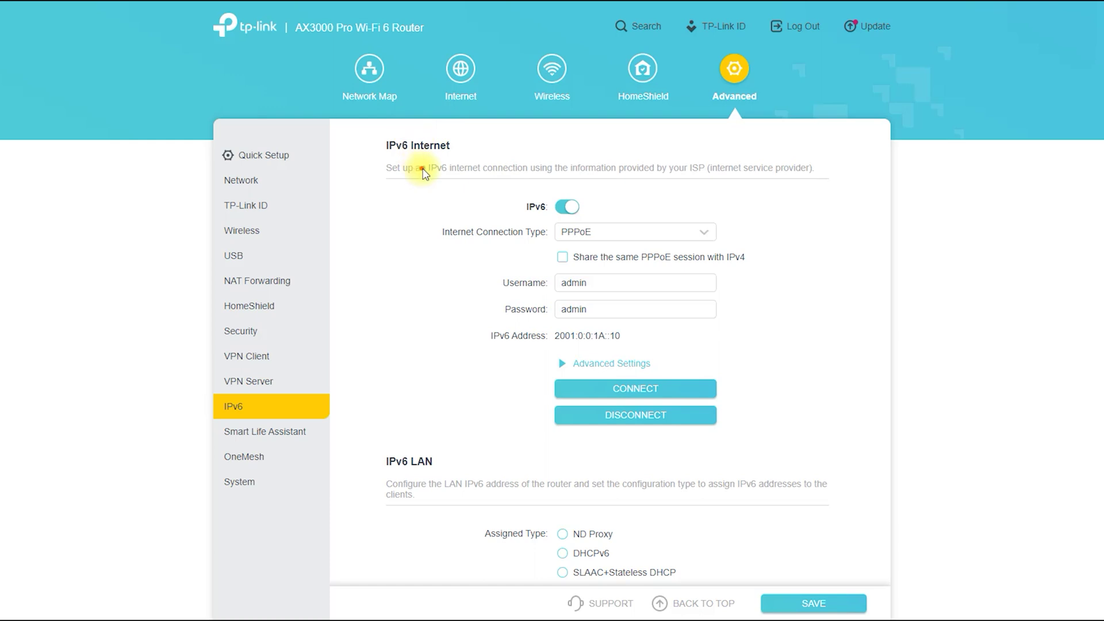
Step: Circle the IPv6 Internet and IPv6 LAN headings, then view the Smart Life Assistant Alexa page
{"action": "mouse_move", "coordinate": [423, 173]}
{"action": "left_mouse_down"}
{"action": "mouse_move", "coordinate": [384, 135]}
{"action": "mouse_move", "coordinate": [435, 171]}
{"action": "left_mouse_up"}
{"action": "mouse_move", "coordinate": [432, 485]}
{"action": "left_mouse_down"}
{"action": "mouse_move", "coordinate": [446, 481]}
{"action": "mouse_move", "coordinate": [353, 465]}
{"action": "mouse_move", "coordinate": [456, 499]}
{"action": "left_mouse_up"}
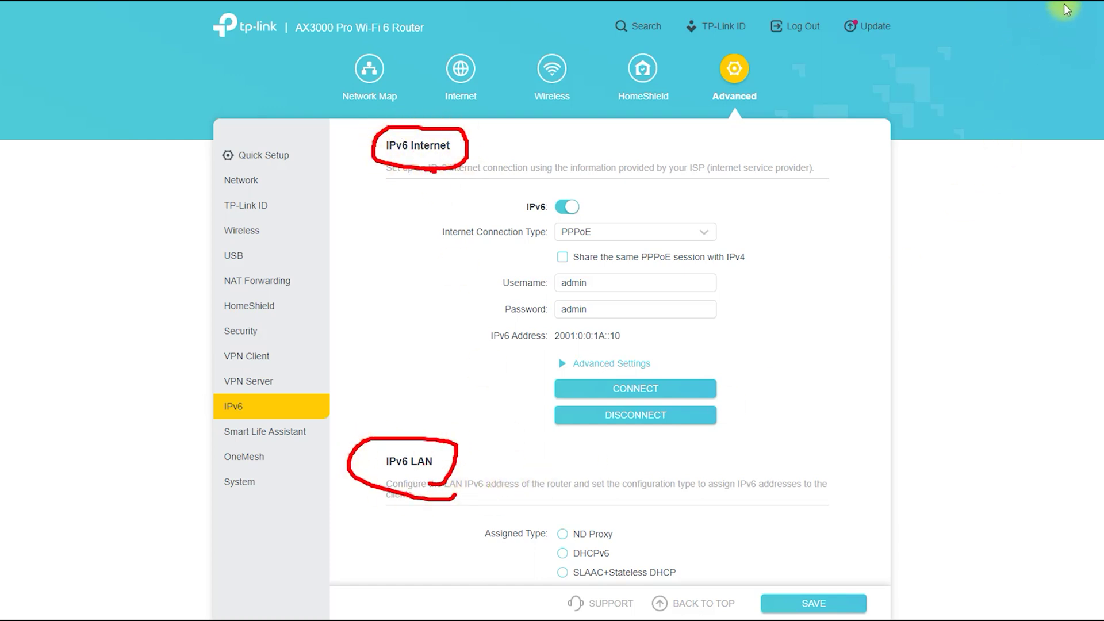
{"action": "left_click", "coordinate": [274, 433]}
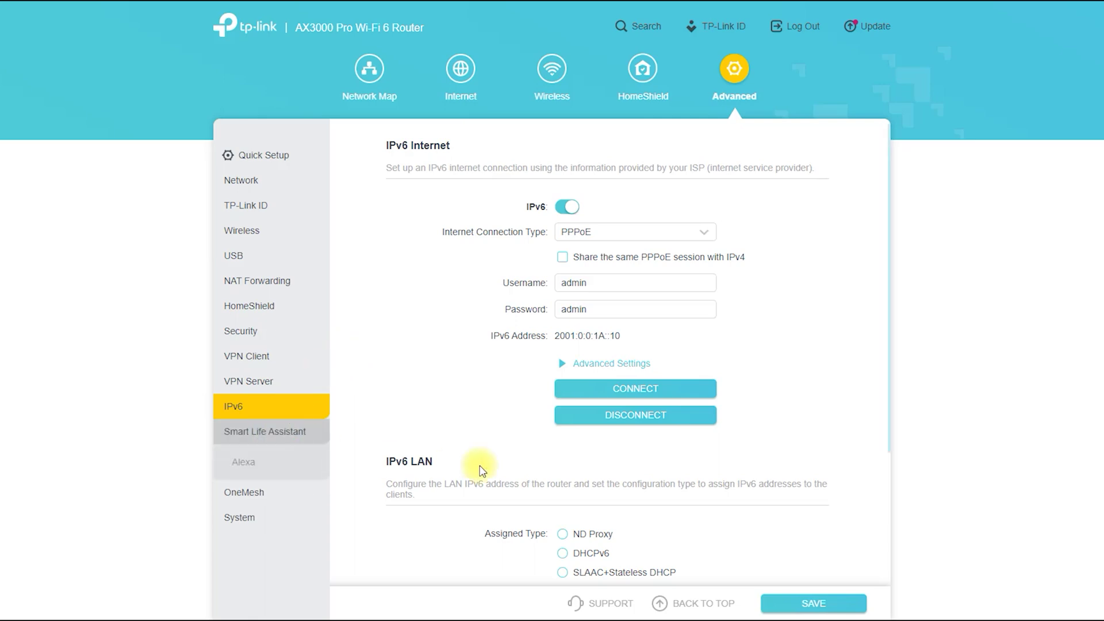
{"action": "left_click", "coordinate": [246, 467]}
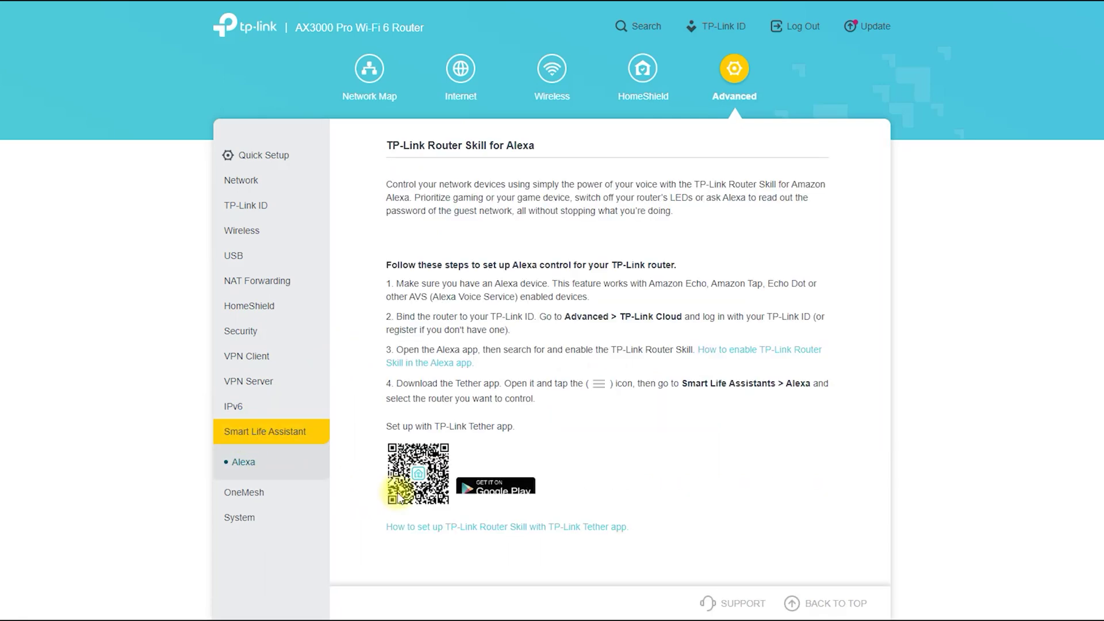
Step: On the OneMesh page, browse the nine available devices and add one to the mesh
{"action": "scroll", "coordinate": [558, 457], "scroll_direction": "down", "scroll_amount": 1}
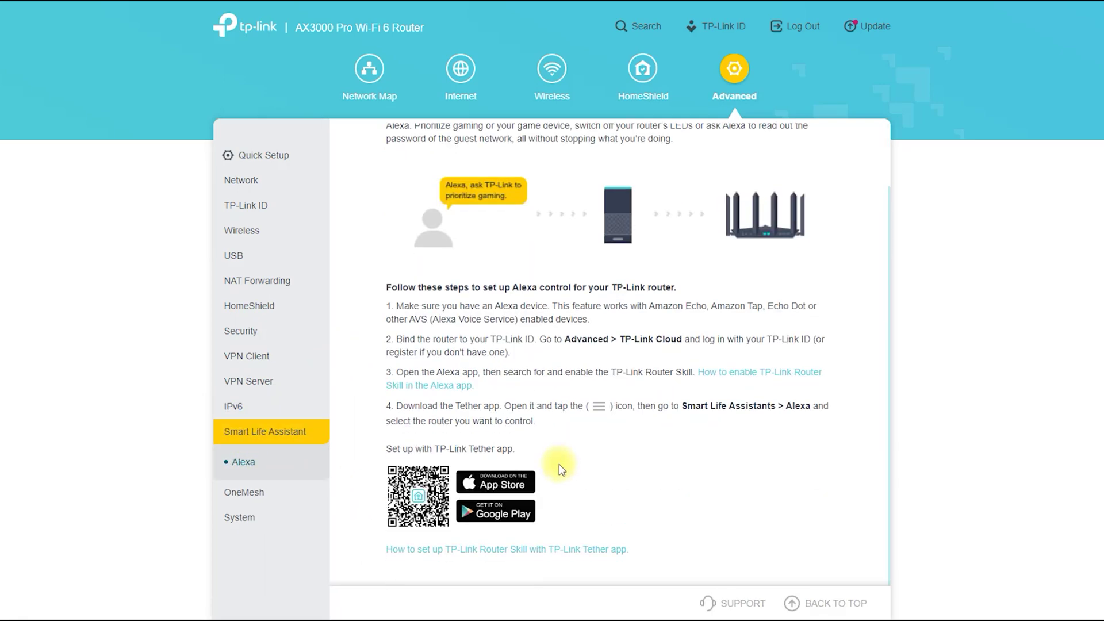
{"action": "left_click", "coordinate": [288, 499]}
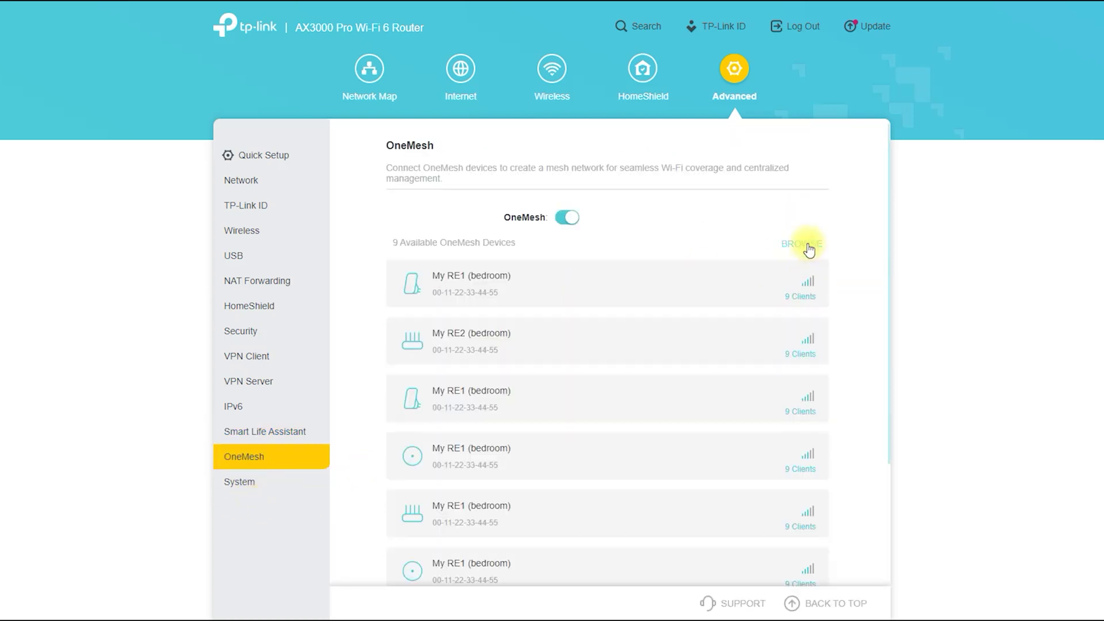
{"action": "left_click", "coordinate": [808, 243]}
{"action": "left_click", "coordinate": [792, 290]}
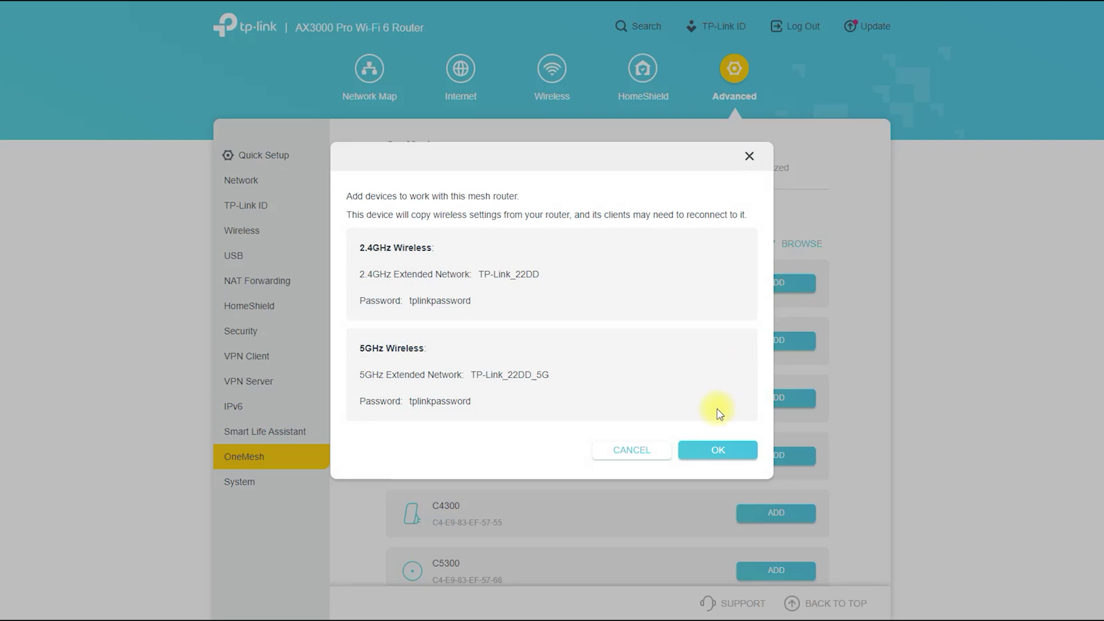
{"action": "left_click", "coordinate": [707, 455]}
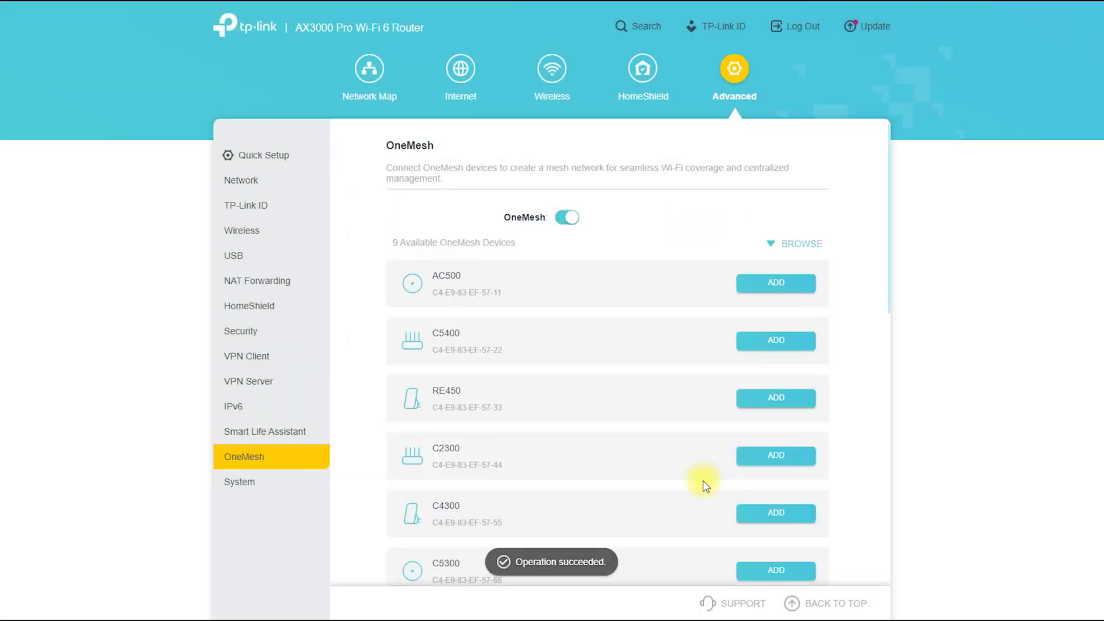
{"action": "left_click", "coordinate": [254, 483]}
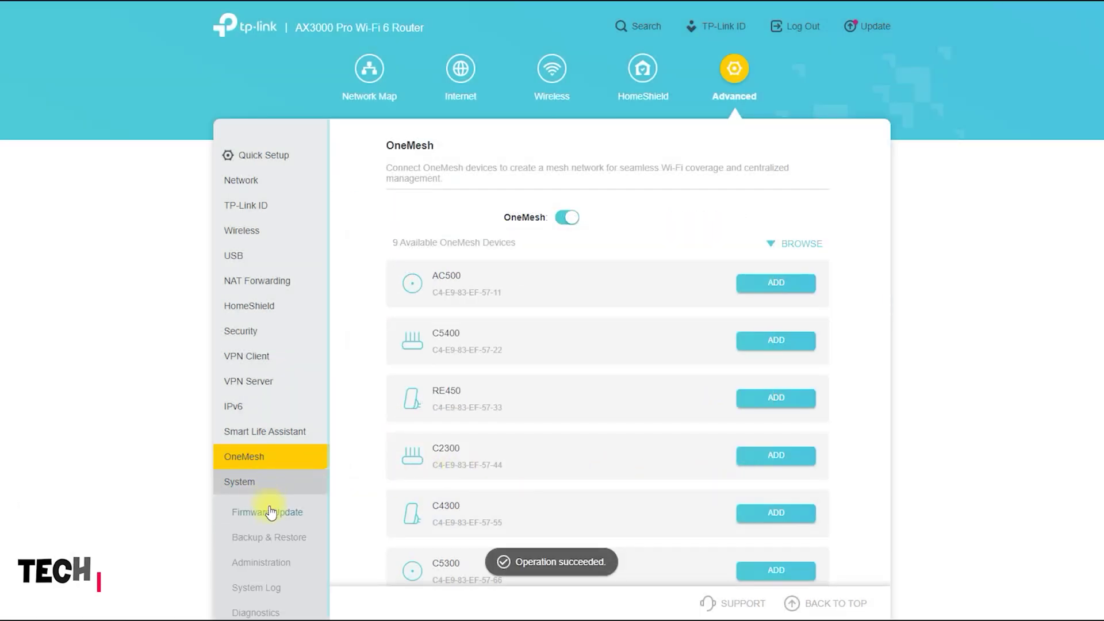
Step: Tour the System pages: Firmware Update, Backup & Restore, Administration and System Log
{"action": "left_click", "coordinate": [271, 511]}
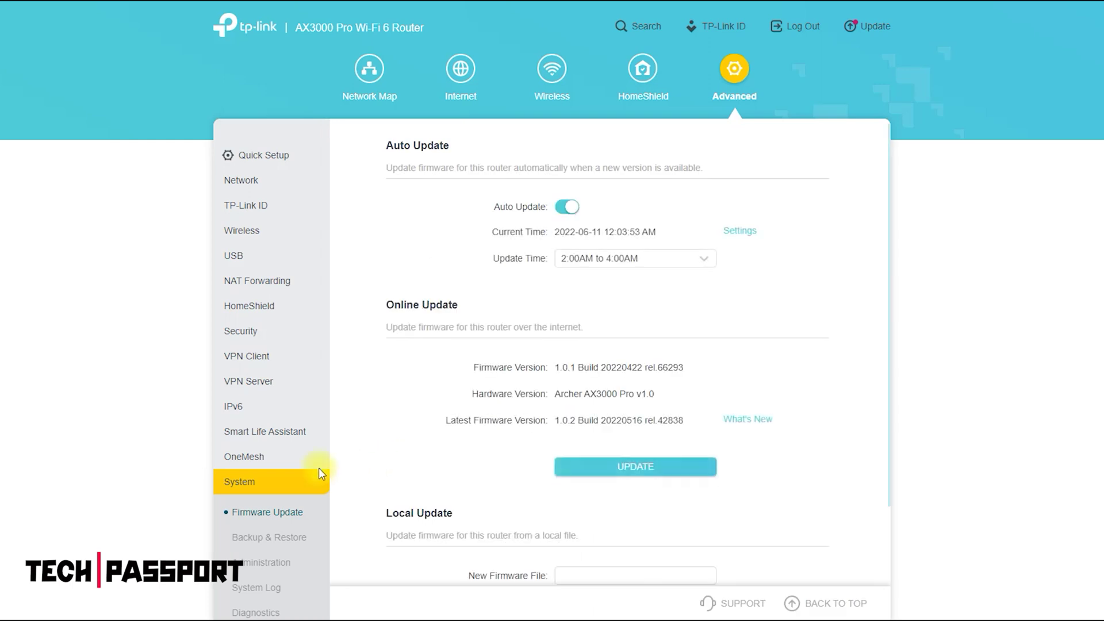
{"action": "scroll", "coordinate": [282, 481], "scroll_direction": "down", "scroll_amount": 2}
{"action": "left_click", "coordinate": [270, 410]}
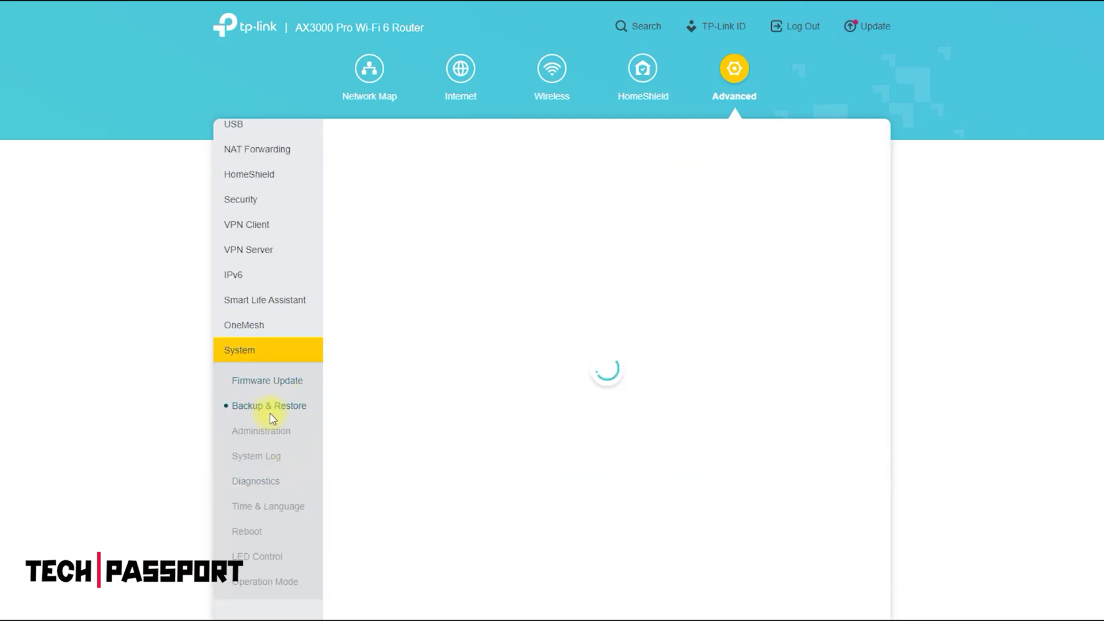
{"action": "left_click", "coordinate": [265, 440]}
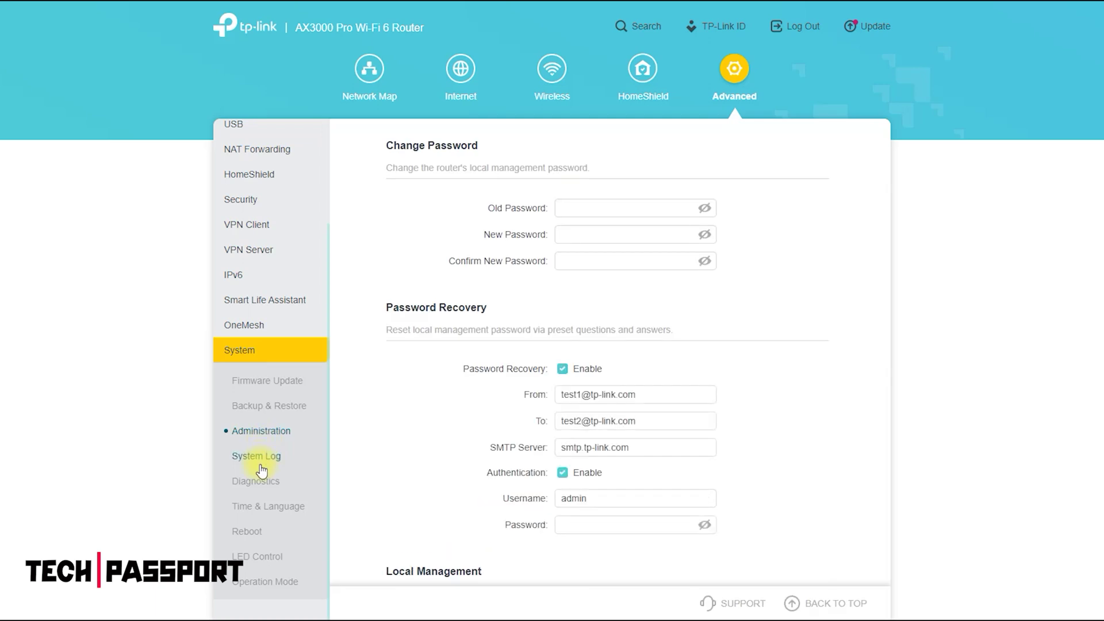
{"action": "left_click", "coordinate": [260, 464]}
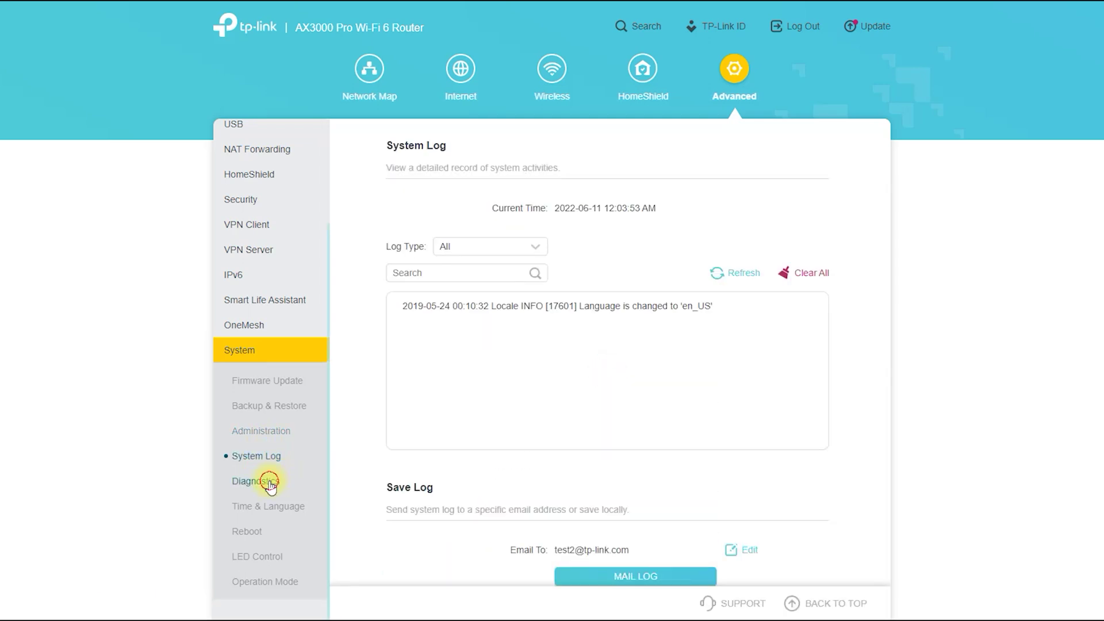
Step: Continue through Diagnostics, Time & Language, Reboot and LED Control to Operation Mode
{"action": "left_click", "coordinate": [270, 485]}
{"action": "left_click", "coordinate": [265, 511]}
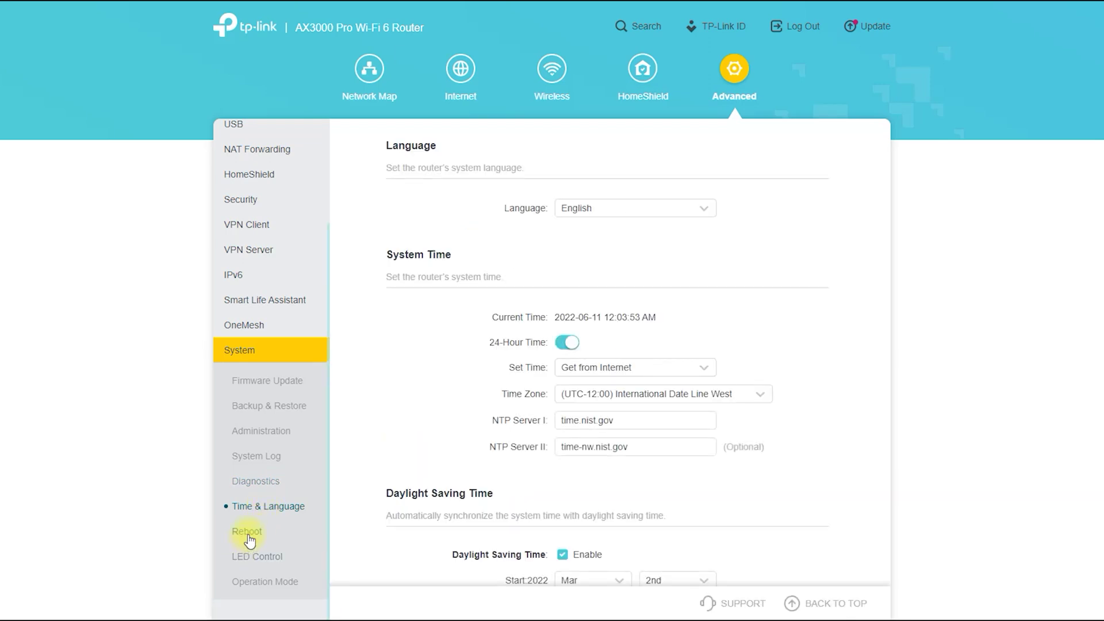
{"action": "left_click", "coordinate": [247, 534]}
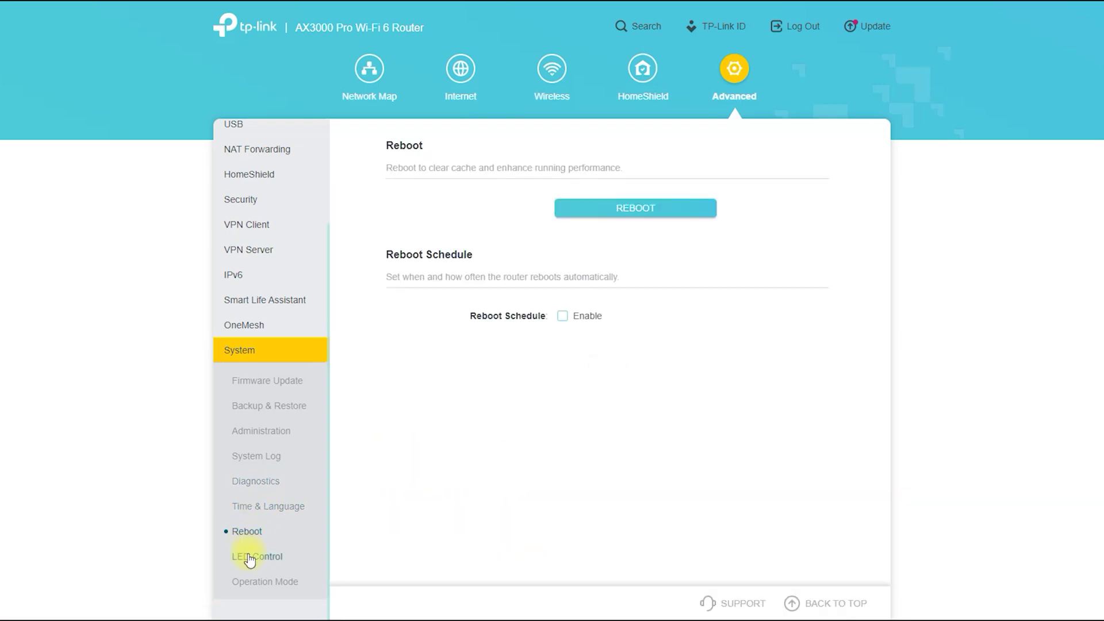
{"action": "left_click", "coordinate": [249, 558]}
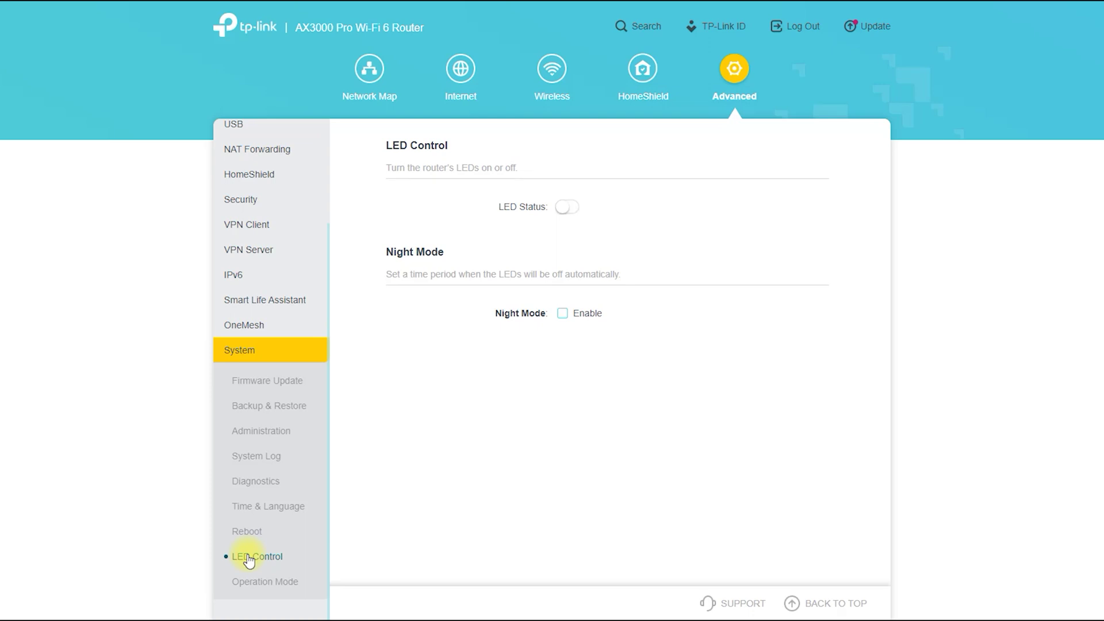
{"action": "left_click", "coordinate": [251, 582]}
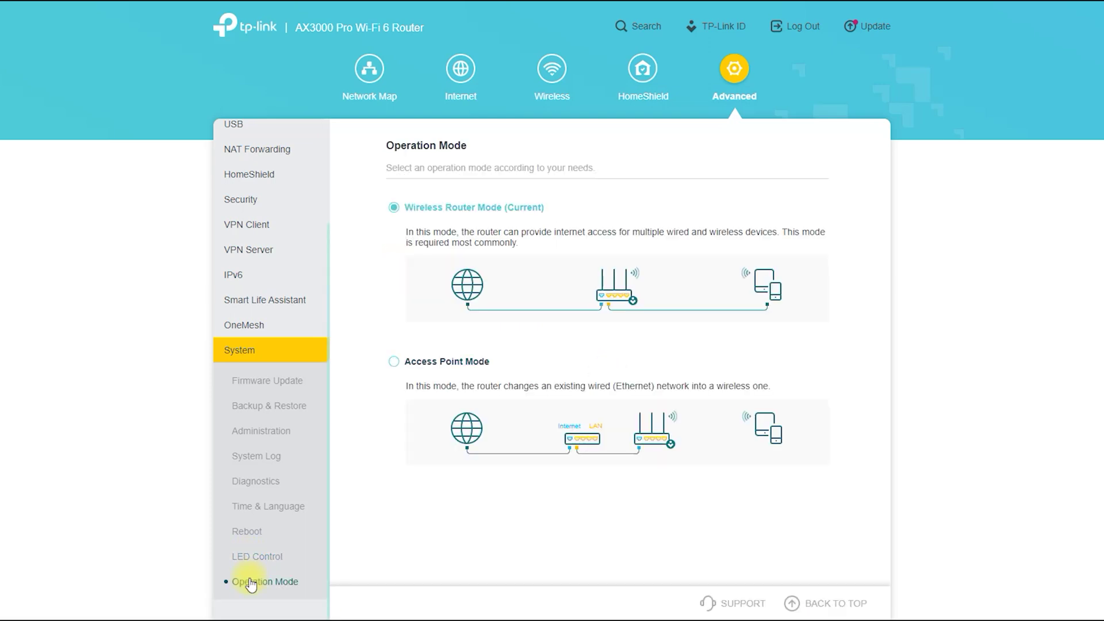